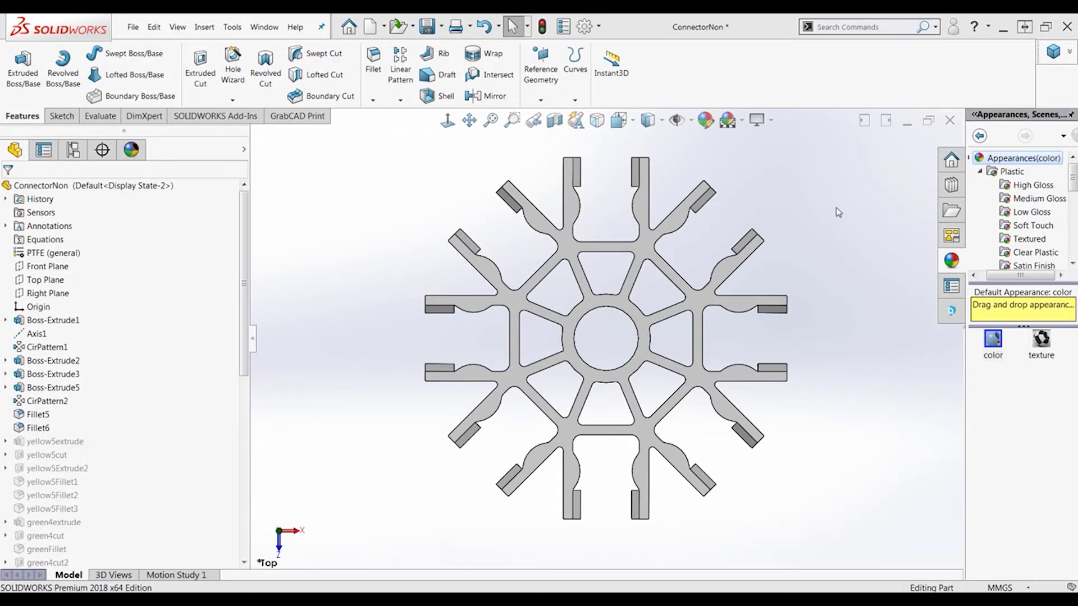
Tilt the flat connector part and snap it to the Trimetric orientation
mouse_move(841, 207)
middle_down()
mouse_move(841, 275)
mouse_move(847, 222)
middle_up()
right_drag(870, 223, 912, 173)
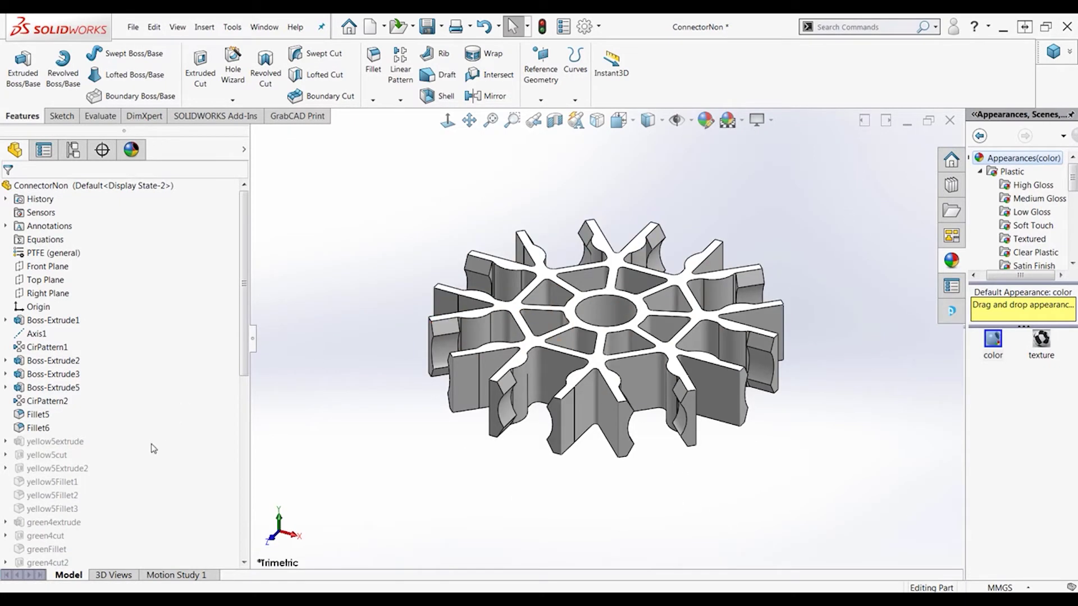
mouse_move(245, 358)
mouse_down()
mouse_move(245, 542)
mouse_move(244, 411)
mouse_move(60, 393)
mouse_up()
click(56, 401)
right_click(57, 401)
click(83, 340)
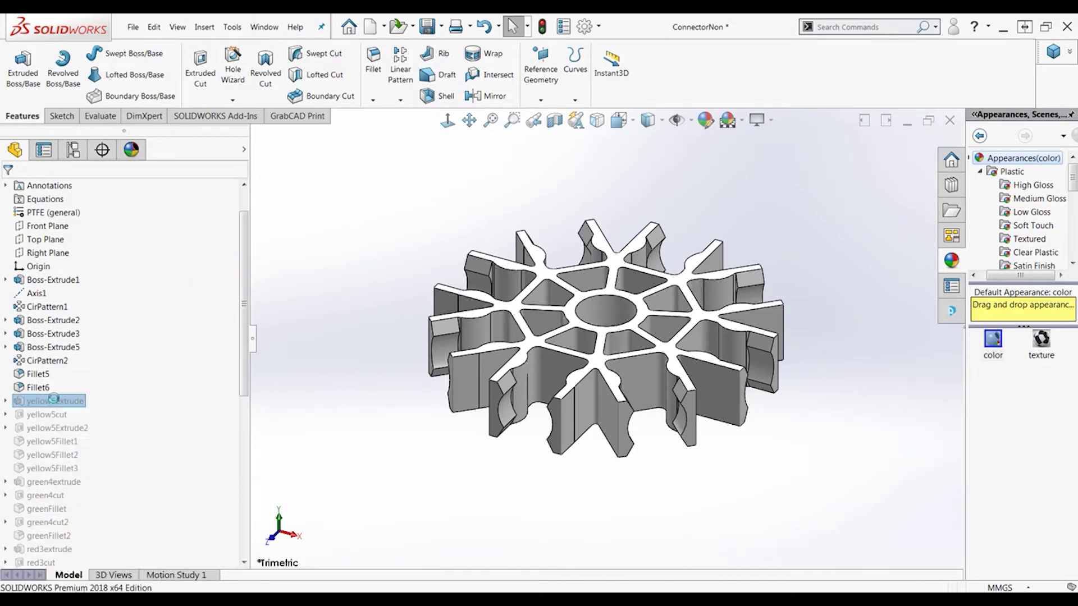
right_click(52, 414)
click(94, 341)
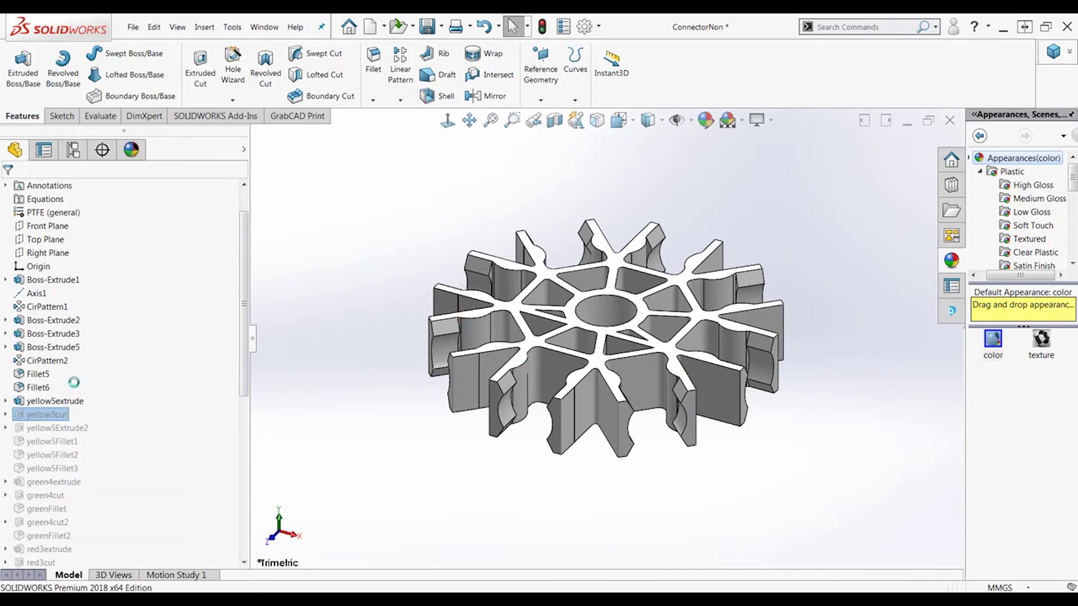
click(54, 427)
right_click(53, 428)
click(94, 341)
click(53, 441)
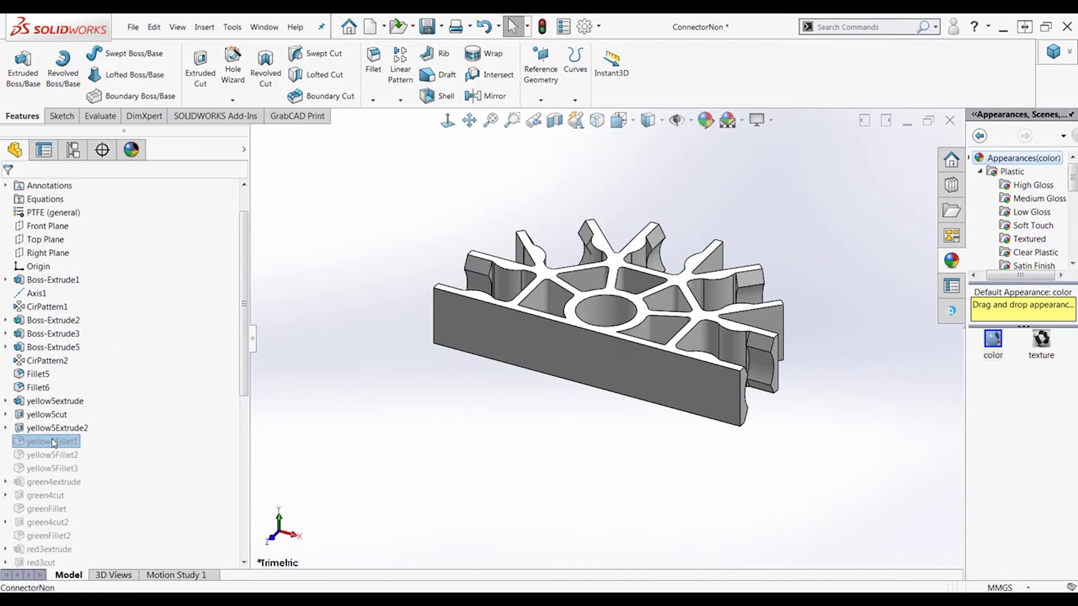
click(79, 403)
click(52, 455)
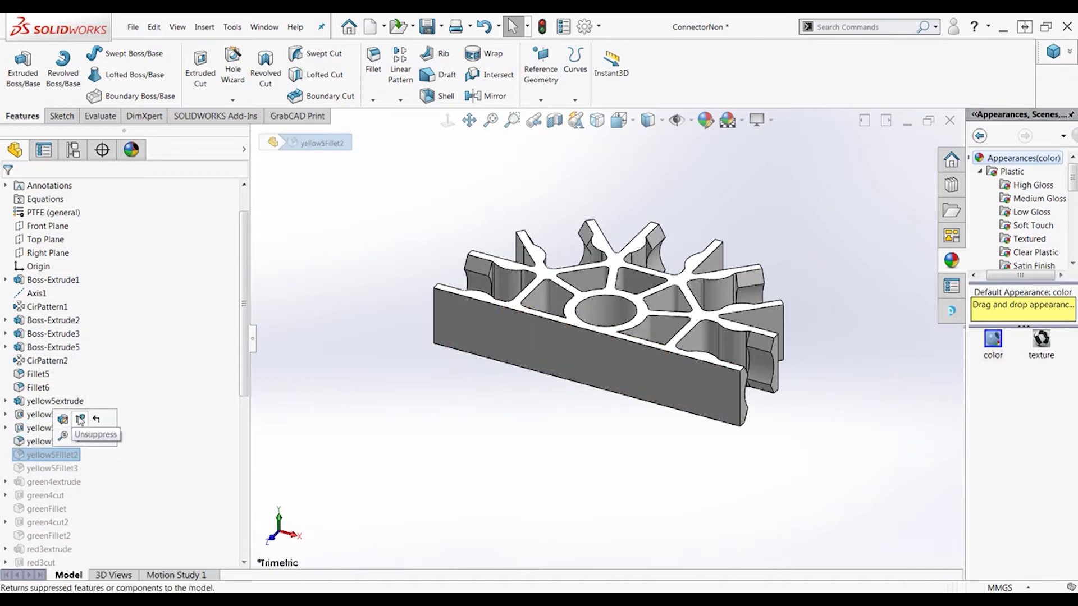
click(78, 431)
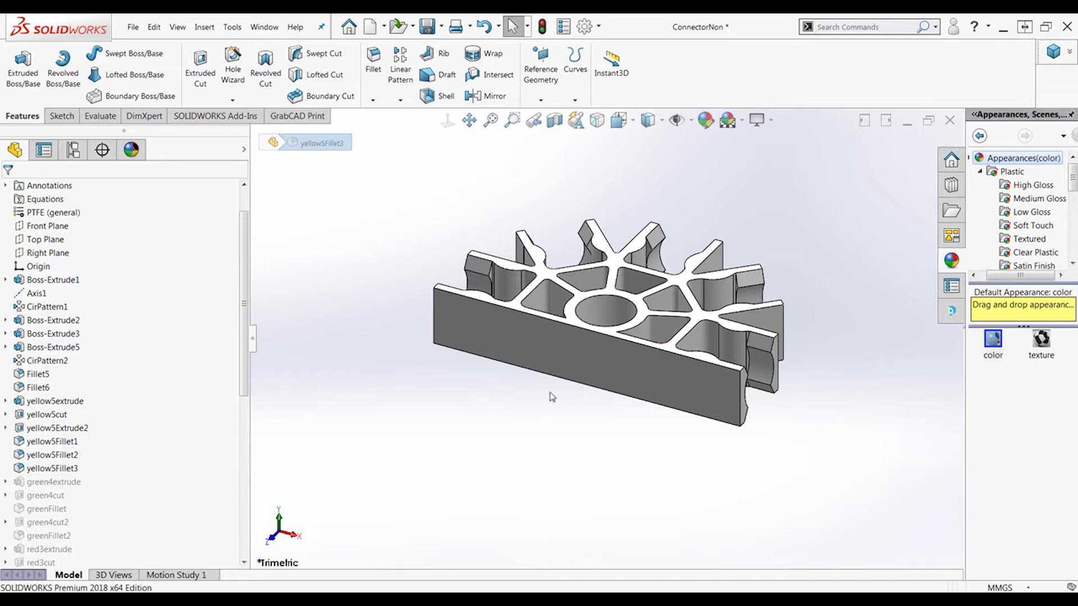
middle_drag(765, 286, 770, 366)
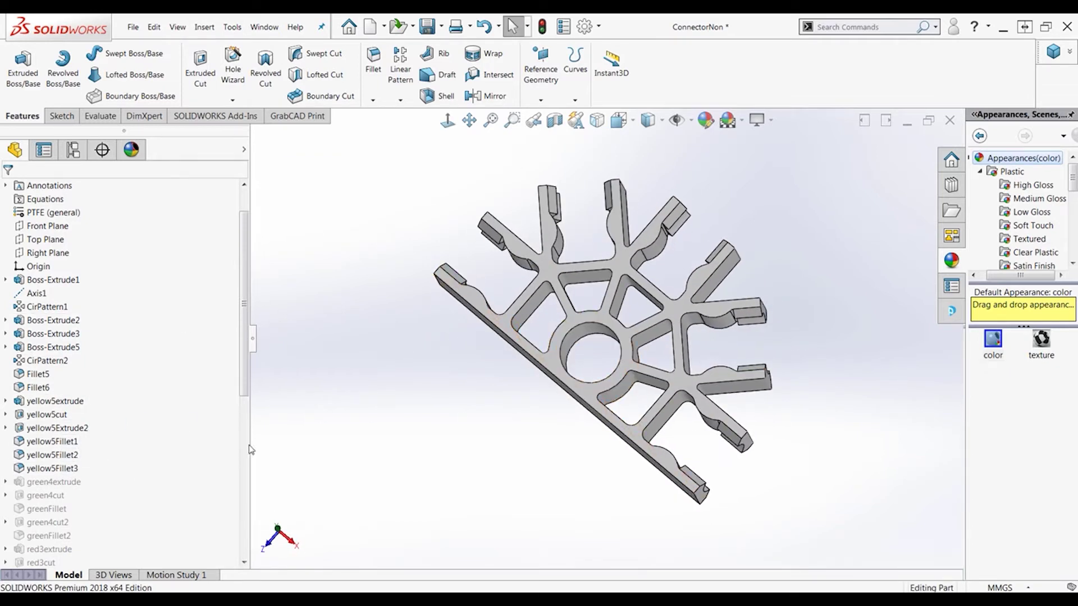
click(55, 401)
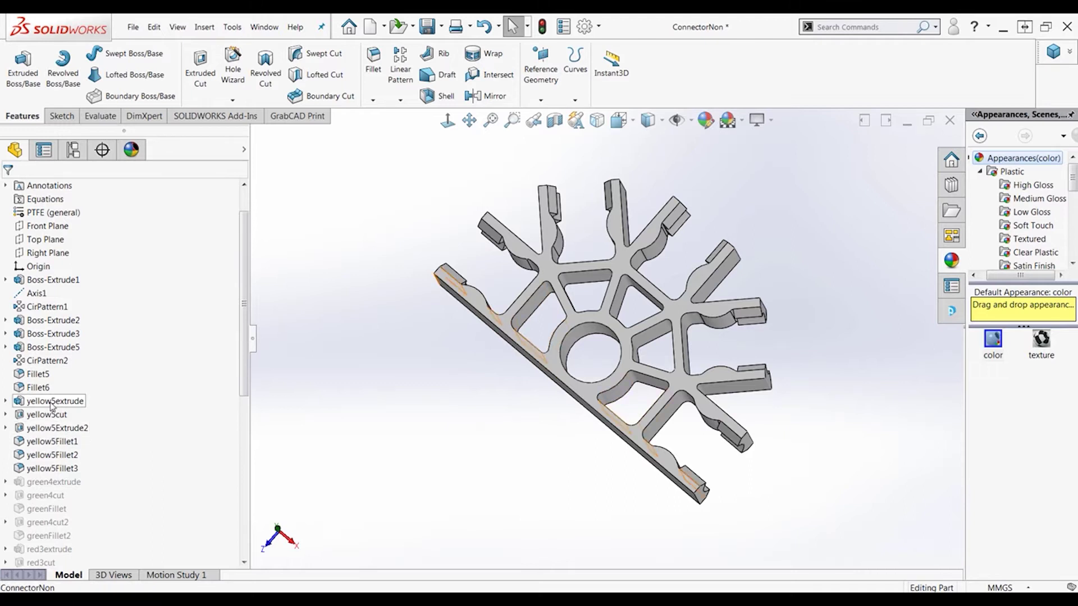
shift+click(62, 468)
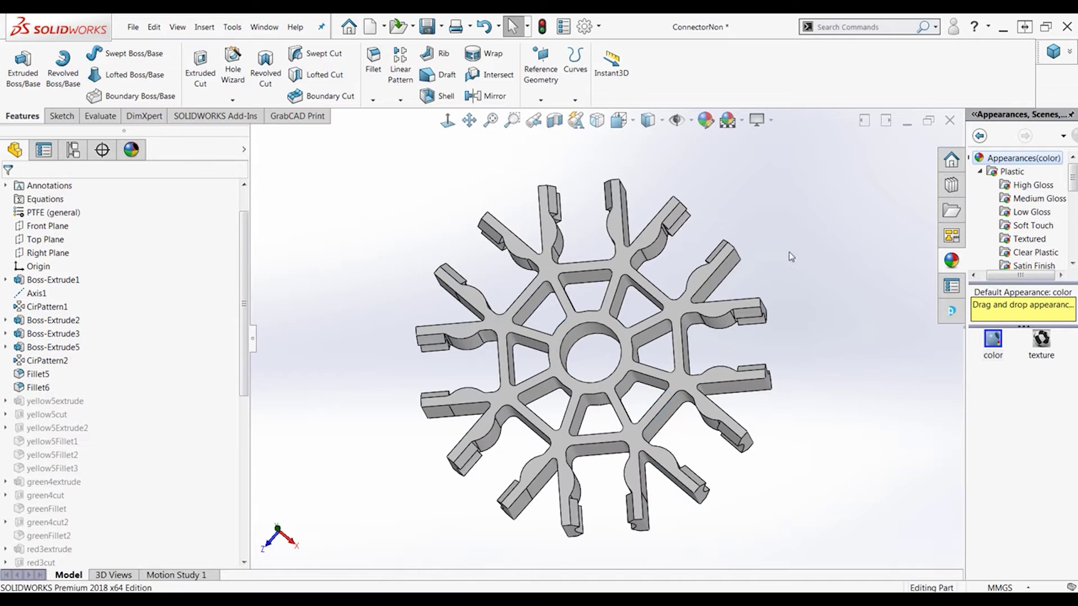
right_drag(793, 252, 834, 212)
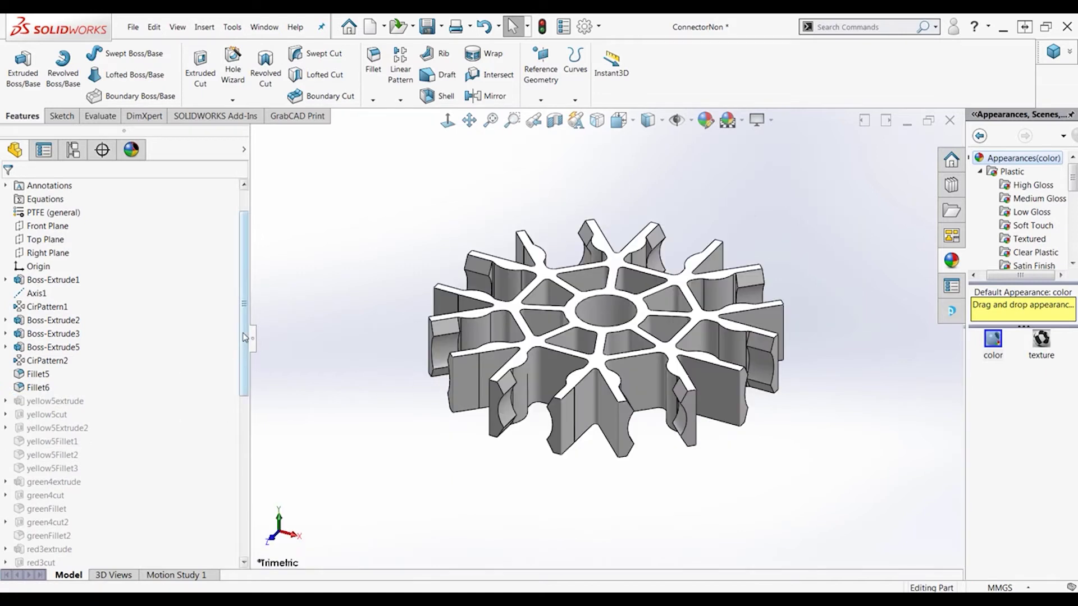
Select features yellow5extrude through purpleFillet and bring up their Modify Configurations table
scroll(224, 359, down, 2)
click(56, 342)
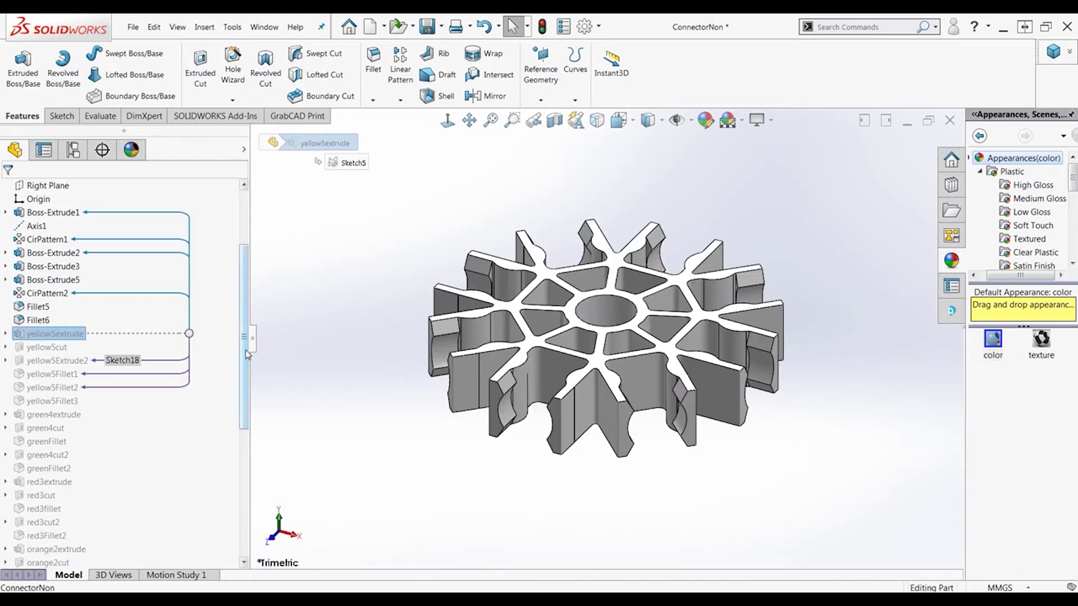
drag(245, 349, 38, 556)
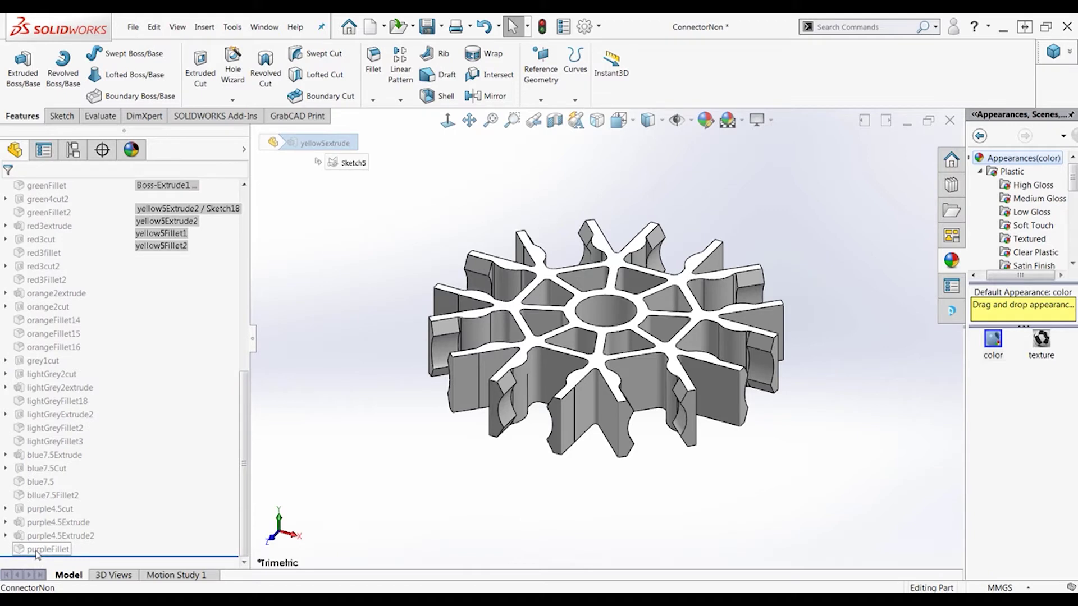
shift+click(37, 555)
right_click(41, 487)
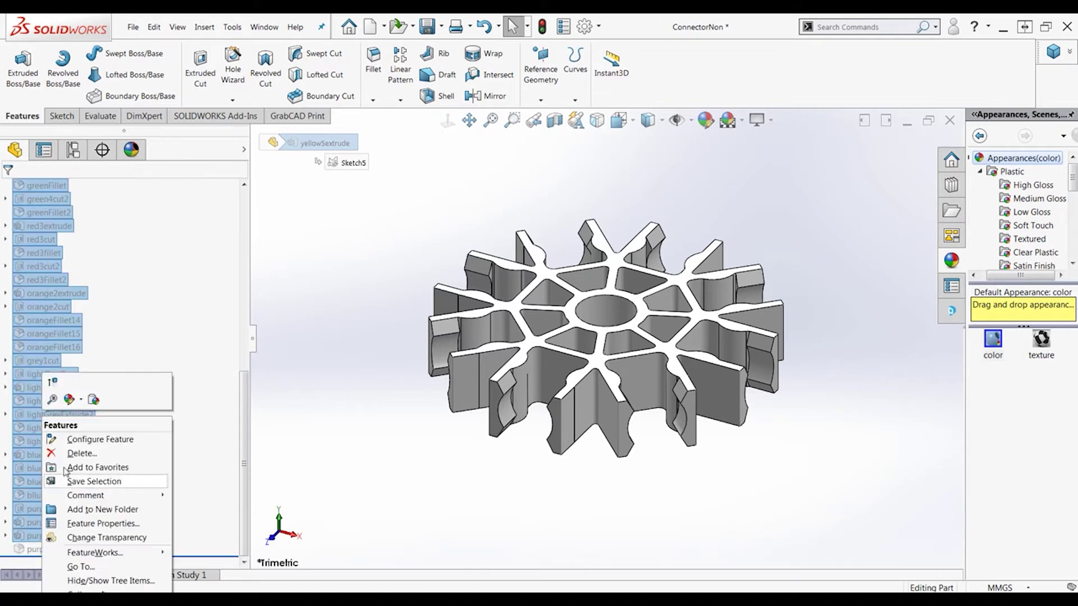
click(83, 441)
drag(428, 137, 232, 115)
Add new configurations named White, Yellow, Green and Red to the table
click(97, 163)
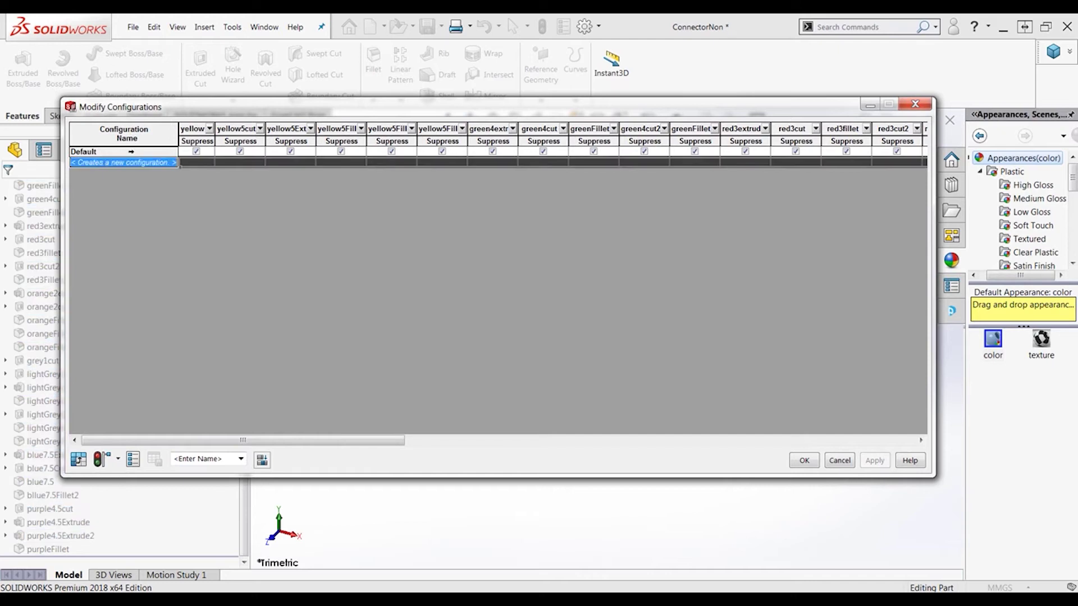
text(Whh)
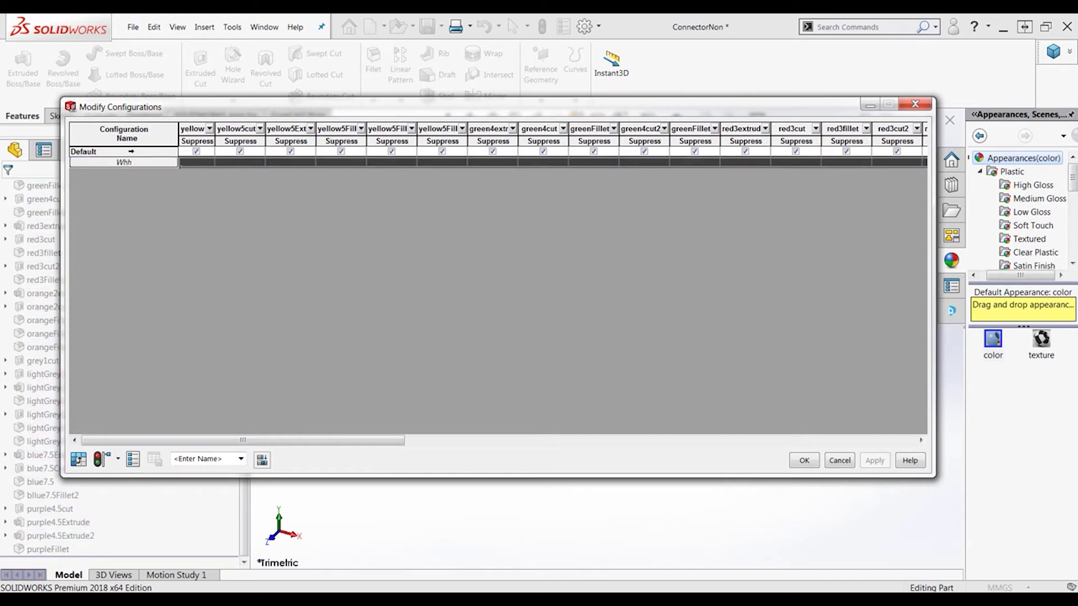
text(te)
key(Return)
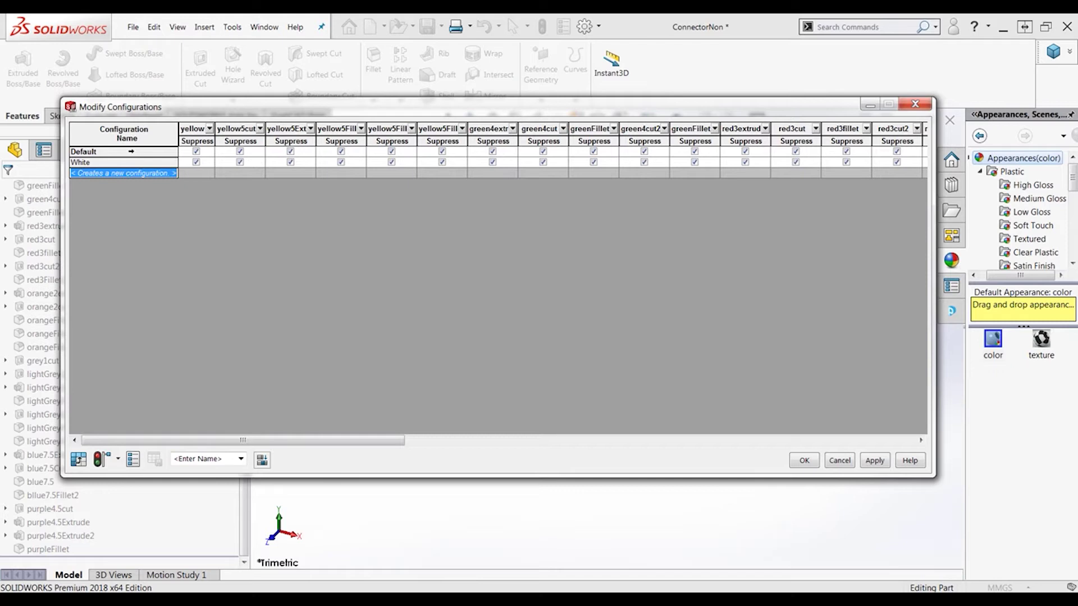
text(Yellow)
key(Return)
text(Green)
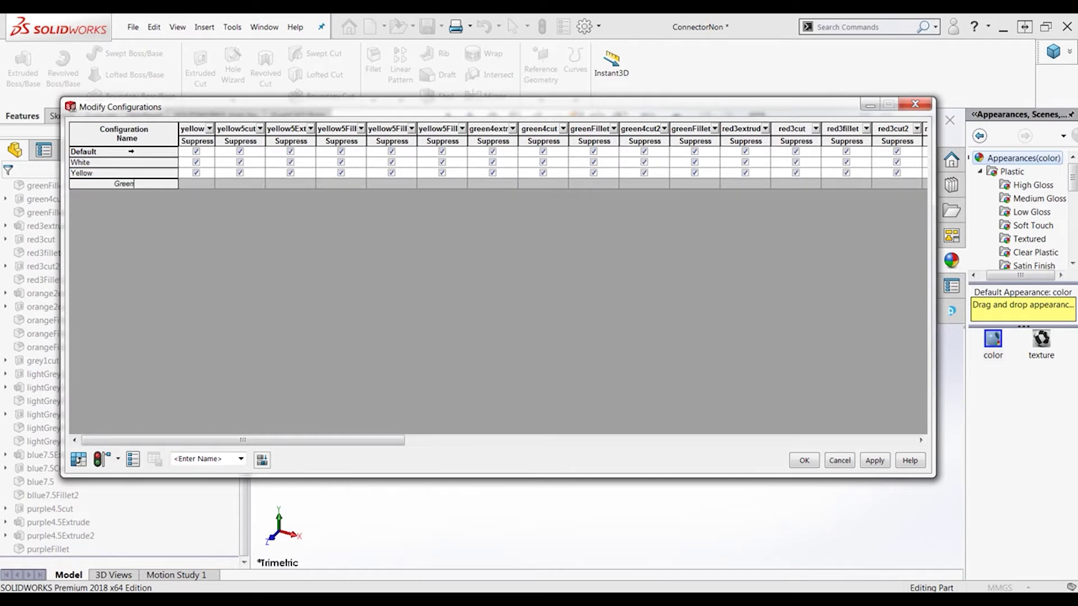
key(Return)
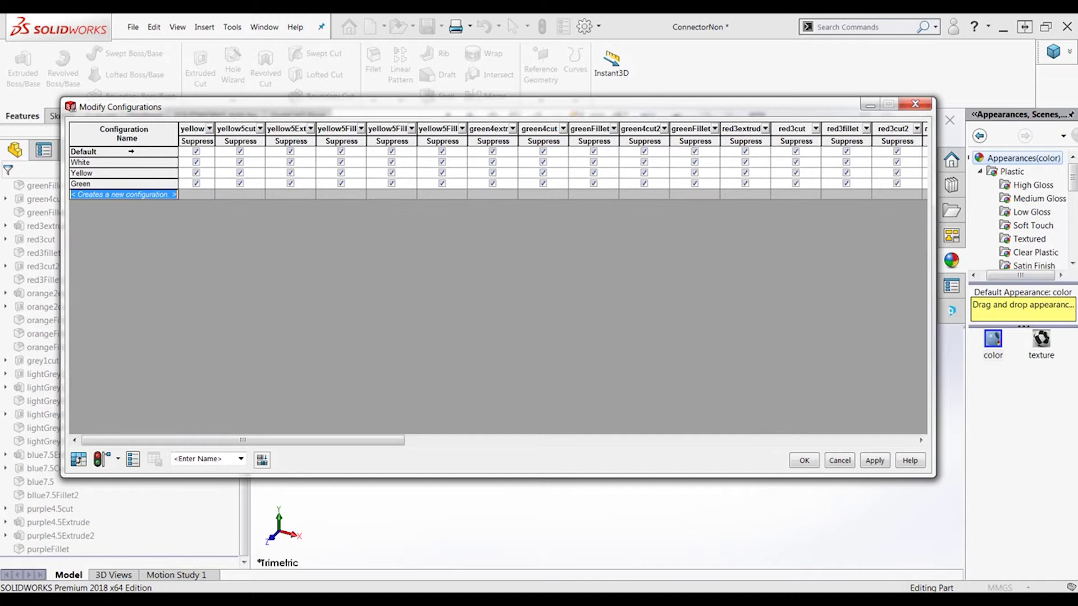
text(RE)
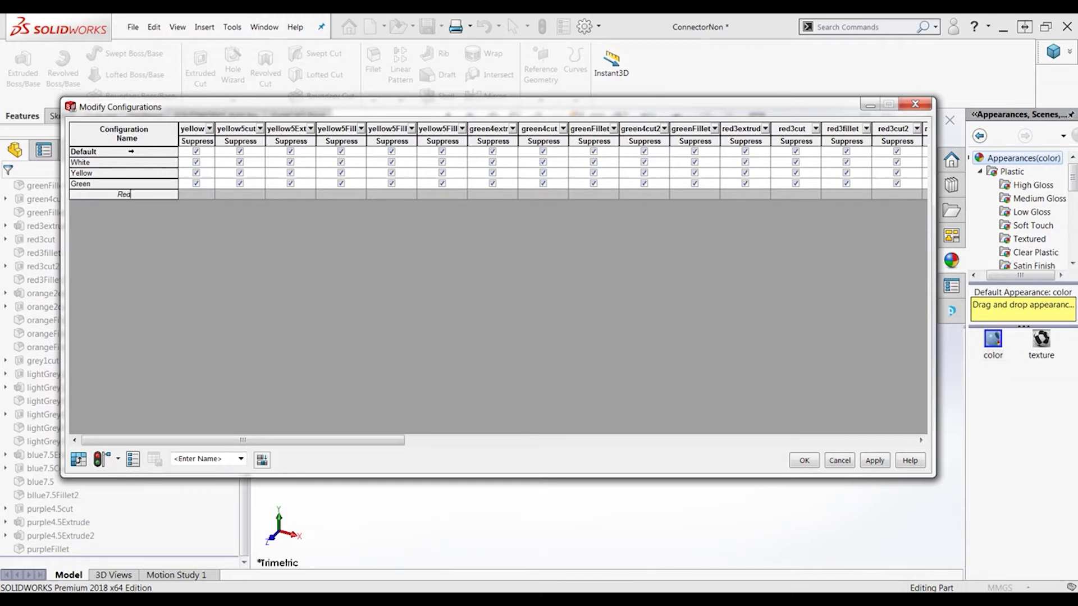
key(Return)
Add configurations Orange, Grey, LightGrey, Blue and Purple to the table
text(O)
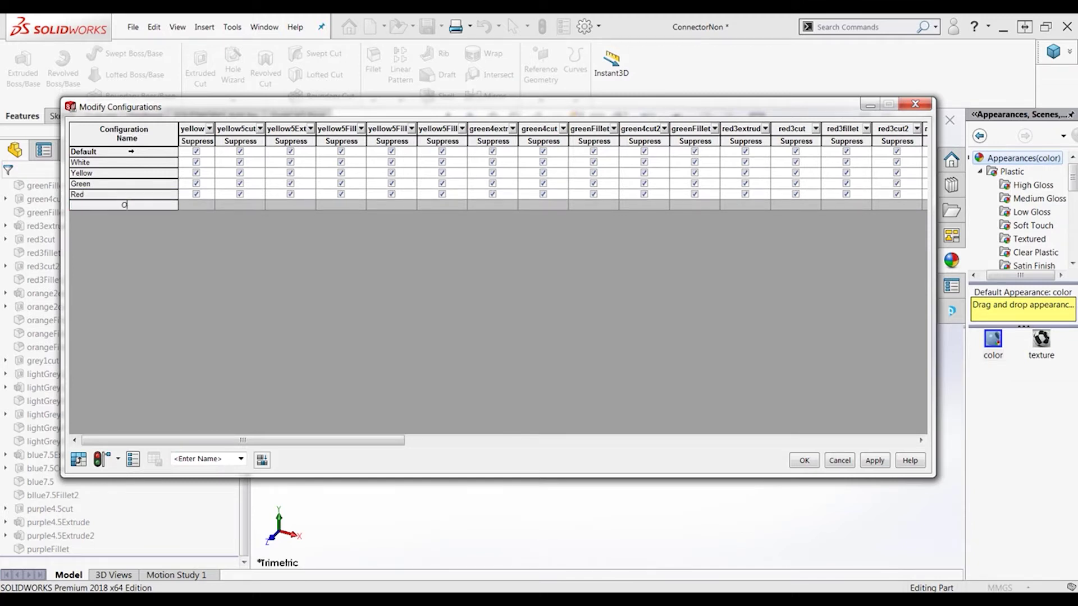
text(range)
key(Return)
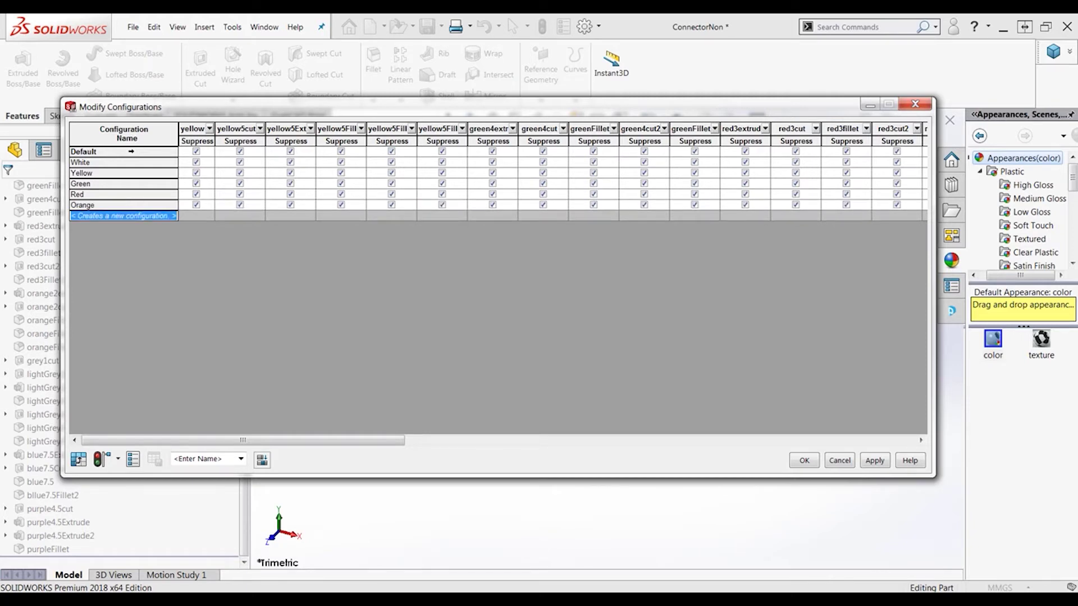
text(Grey)
key(Return)
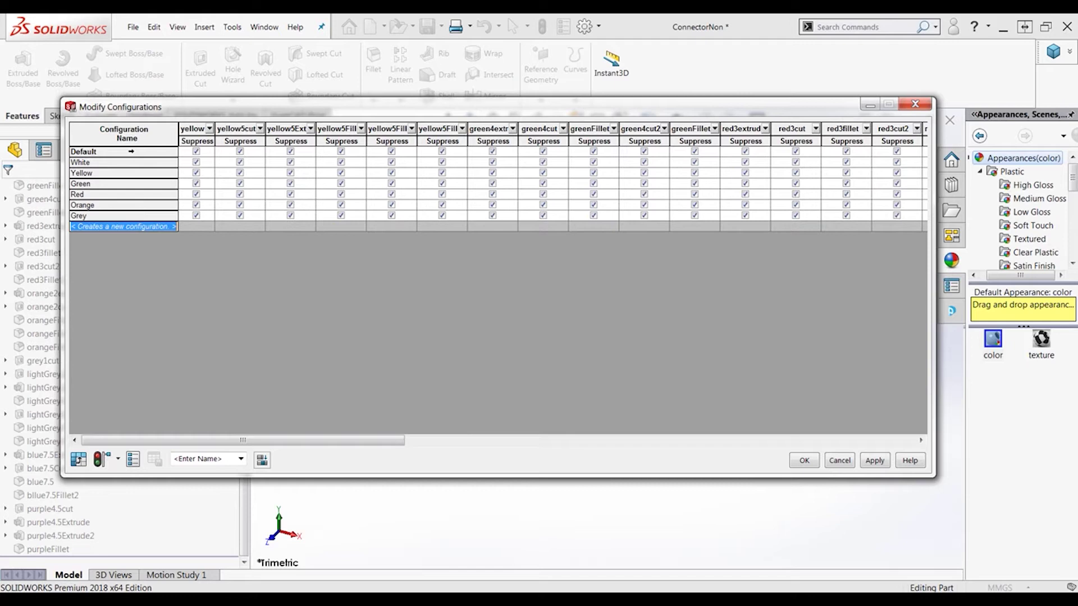
text(LightG)
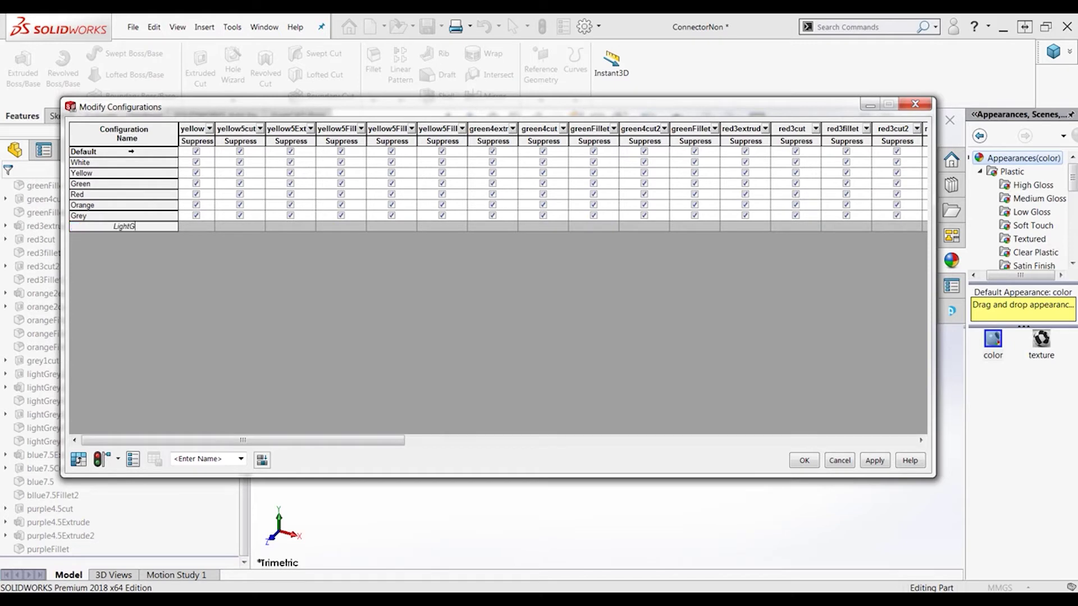
text(rey)
key(Return)
text(Blu)
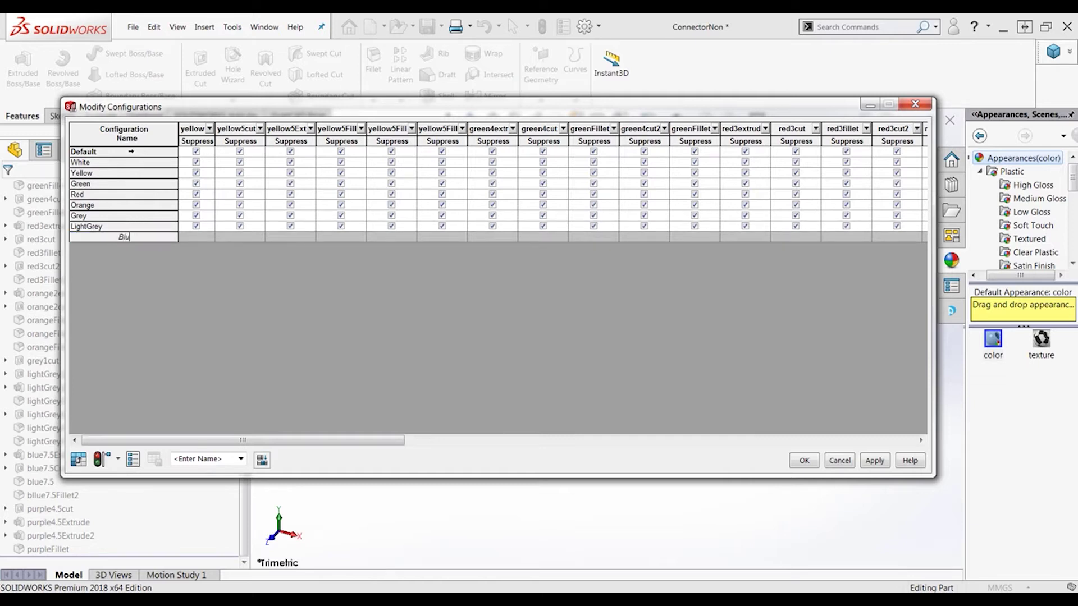
text(e)
key(Return)
text(Purpl)
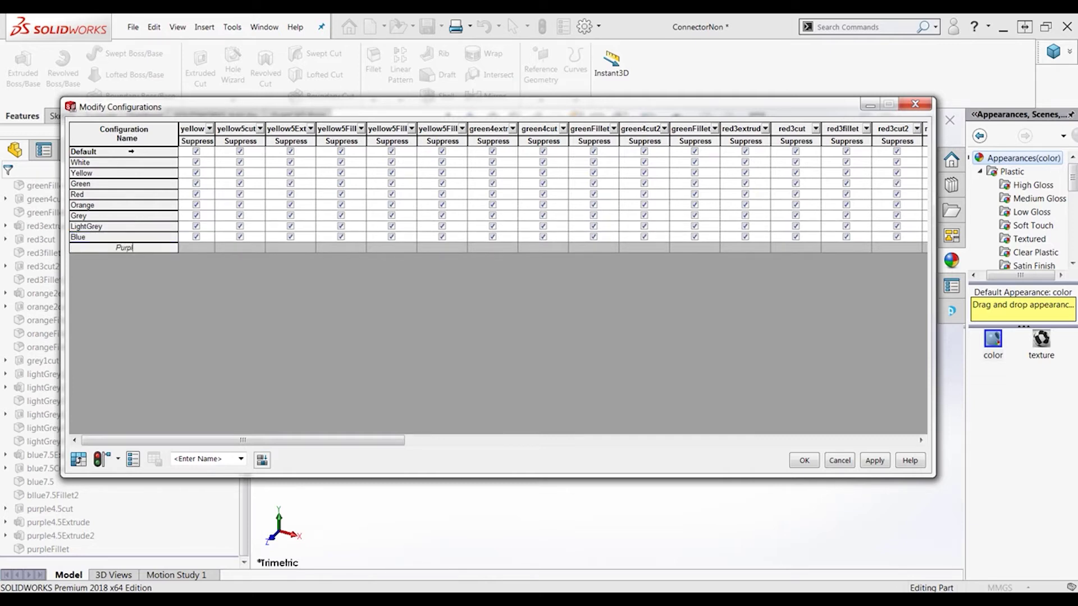
text(e)
key(Return)
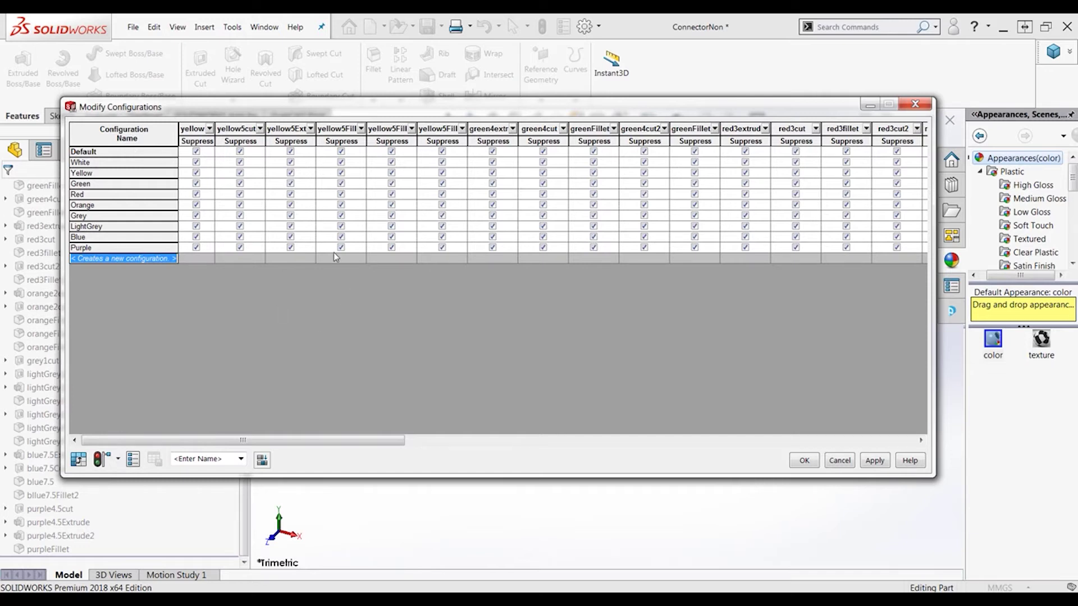
Unsuppress the yellow5 extrude, cut, Extrude2 and fillet features in the Yellow configuration
click(196, 162)
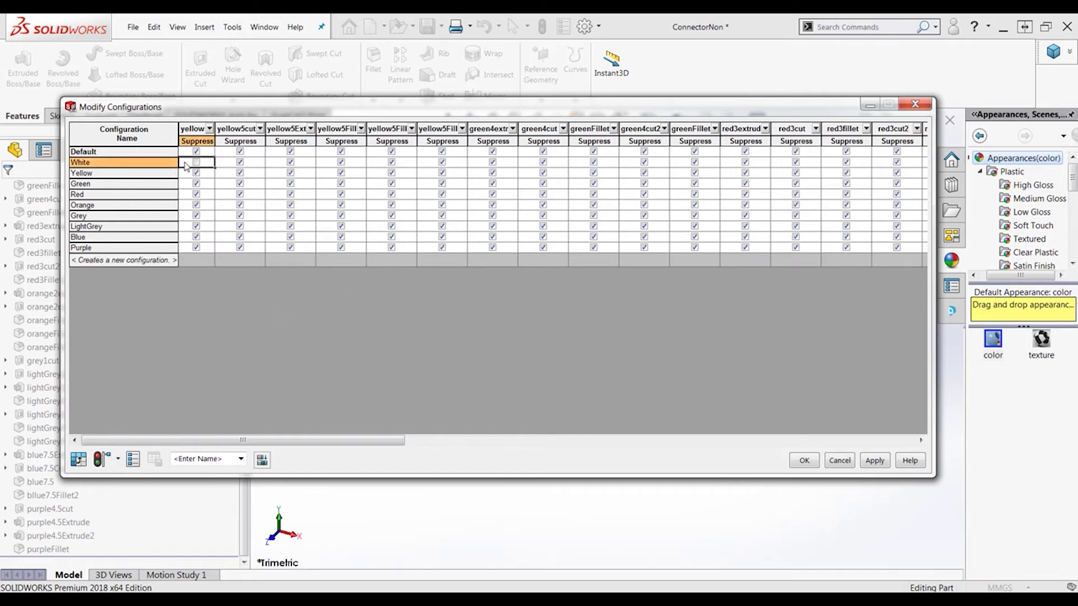
click(195, 162)
click(196, 173)
click(240, 173)
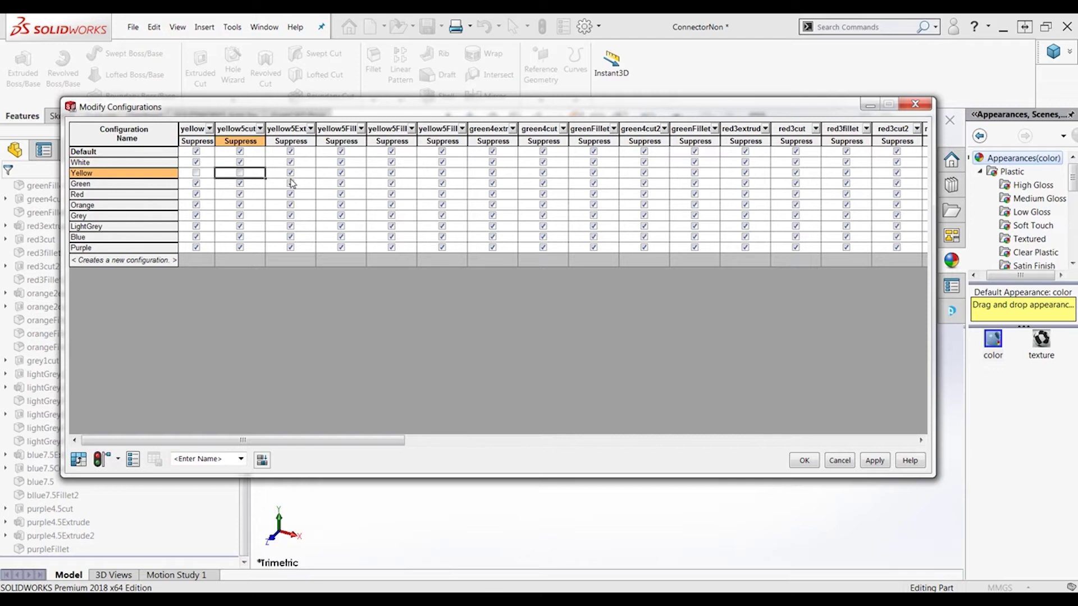
click(290, 173)
click(341, 173)
click(392, 174)
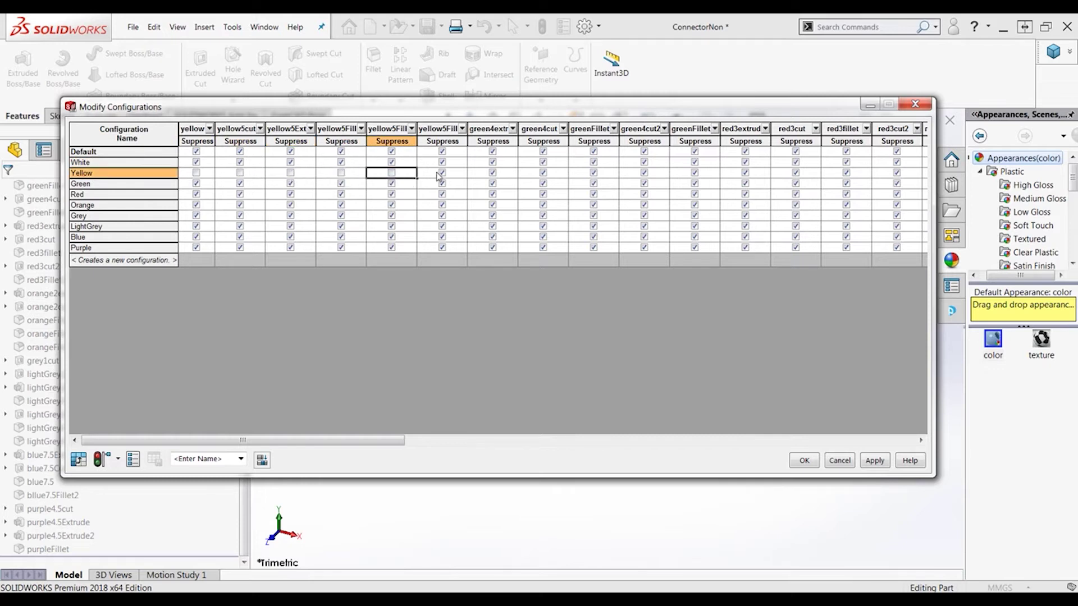
click(442, 173)
Unsuppress the green extrude, green4cut, greenFillet, green4cut2 and second fillet for Green
click(493, 184)
click(543, 185)
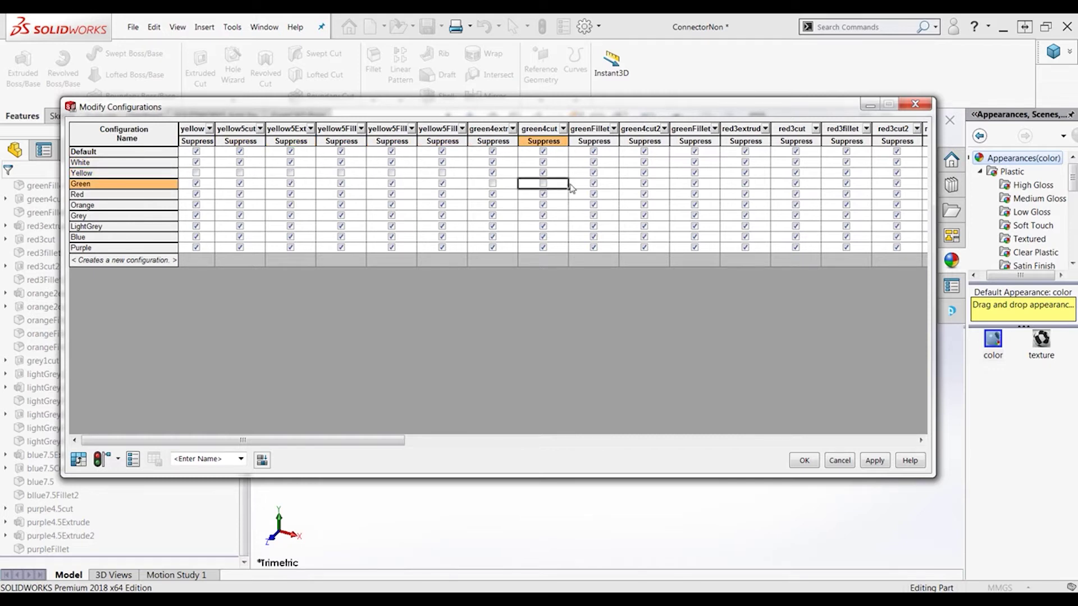
click(594, 184)
click(644, 184)
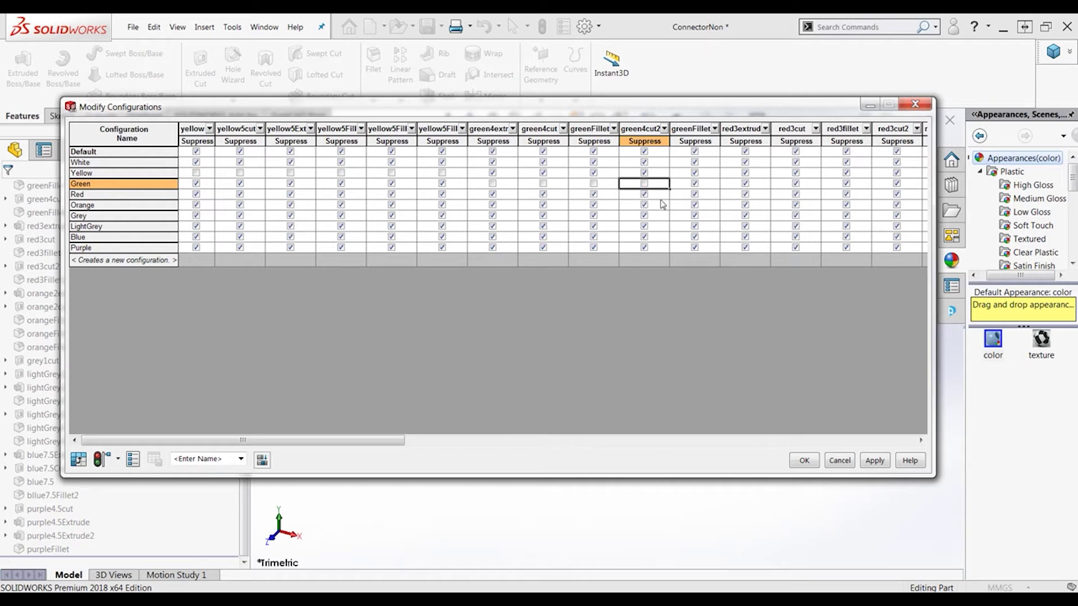
click(695, 184)
click(745, 184)
click(796, 184)
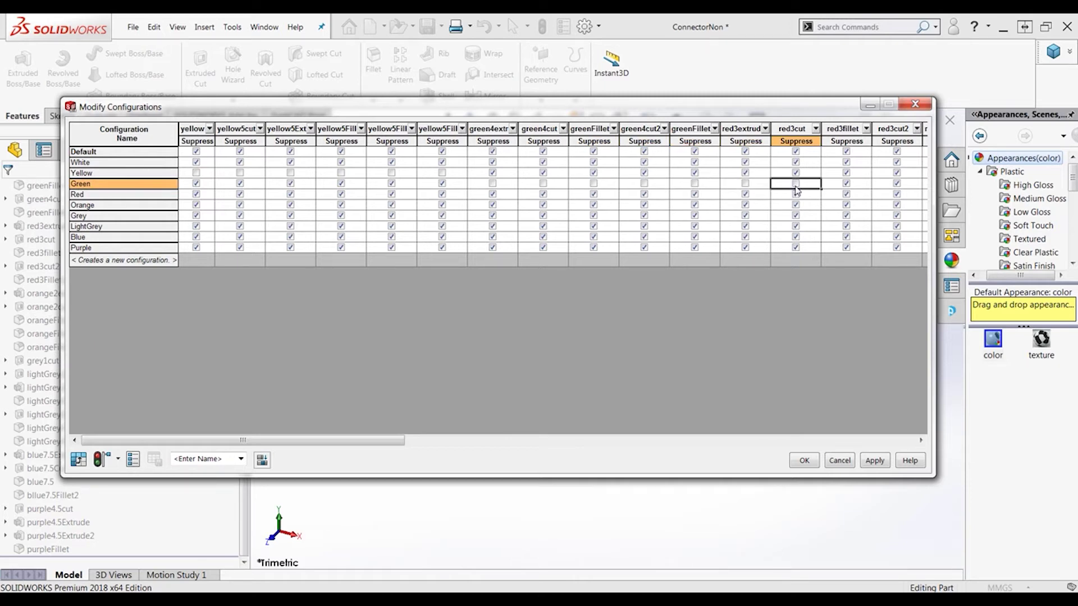
Unsuppress red3cut, red3fillet and red3cut2 for Red, keeping the red extrude suppressed in Green
click(796, 194)
click(846, 194)
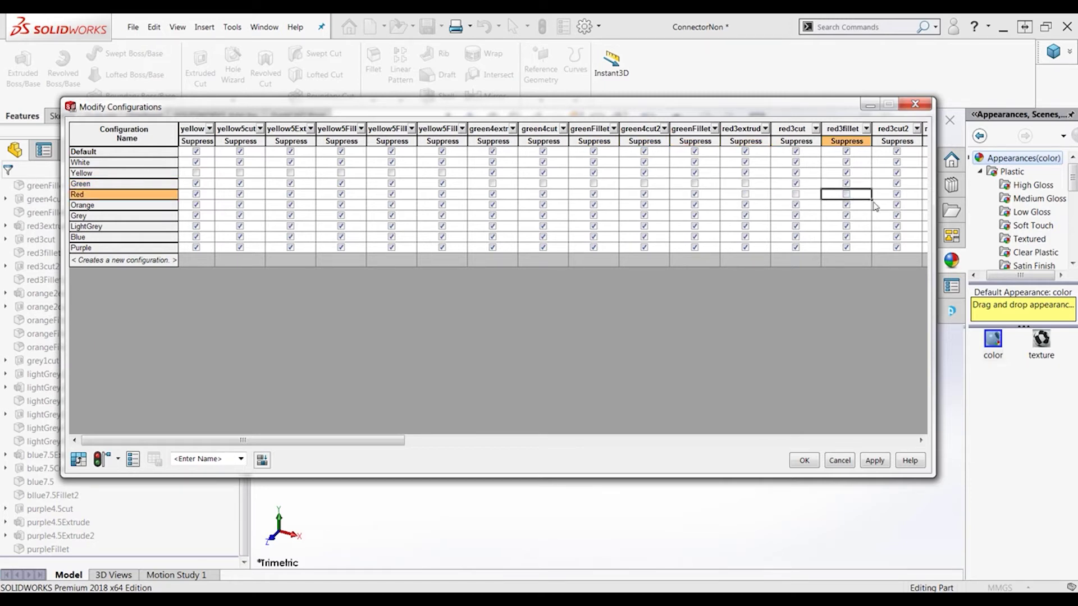
click(746, 186)
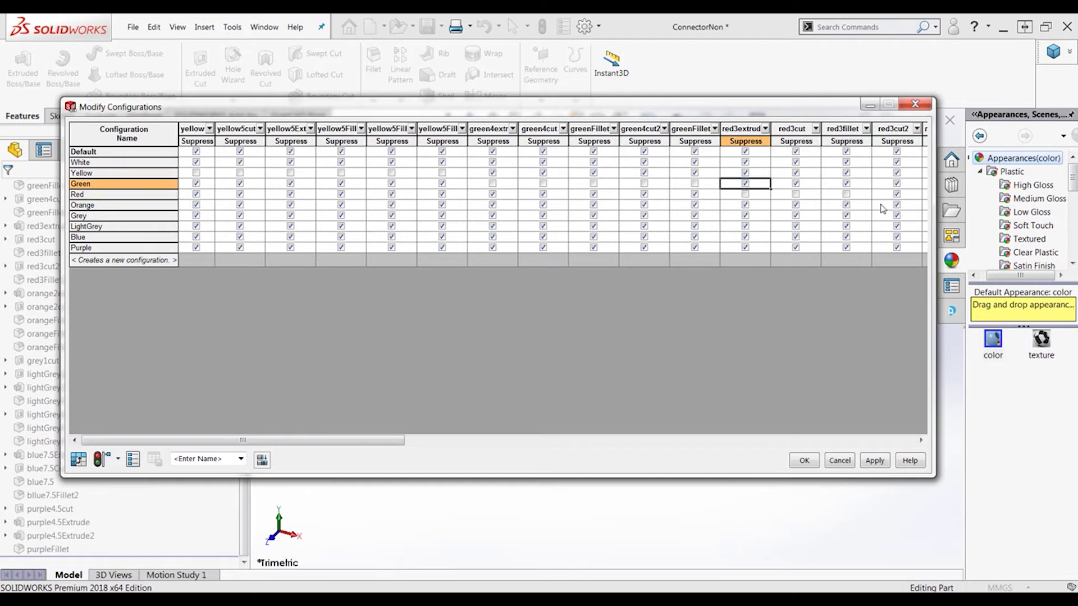
click(897, 195)
drag(404, 441, 716, 419)
Unsuppress red3Fillet2 for Red and the orange extrude, cut and three fillets for Orange
click(254, 194)
click(307, 206)
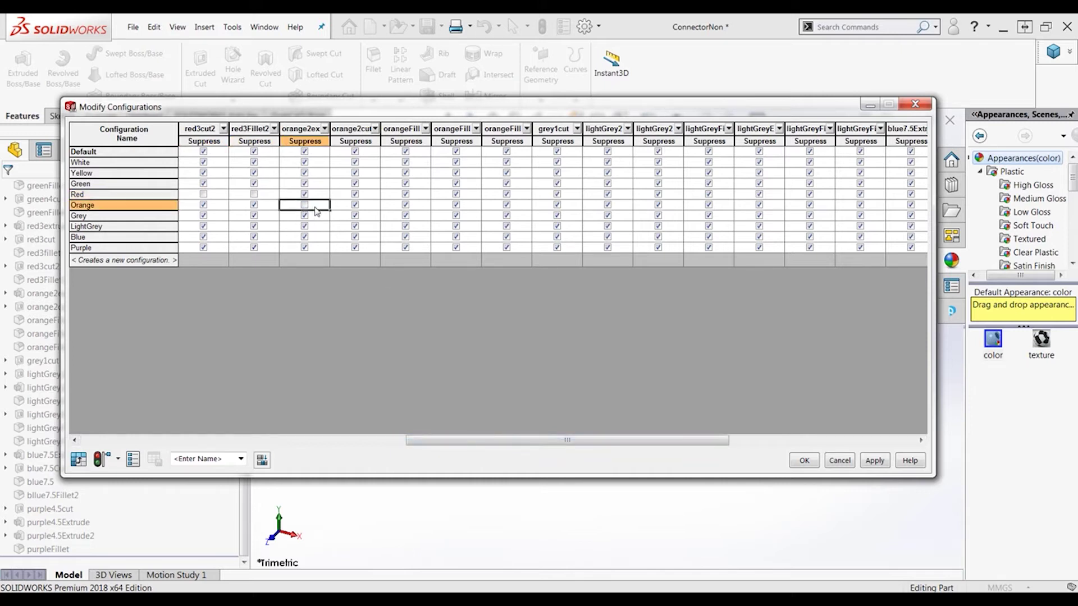
click(354, 206)
click(404, 206)
click(456, 206)
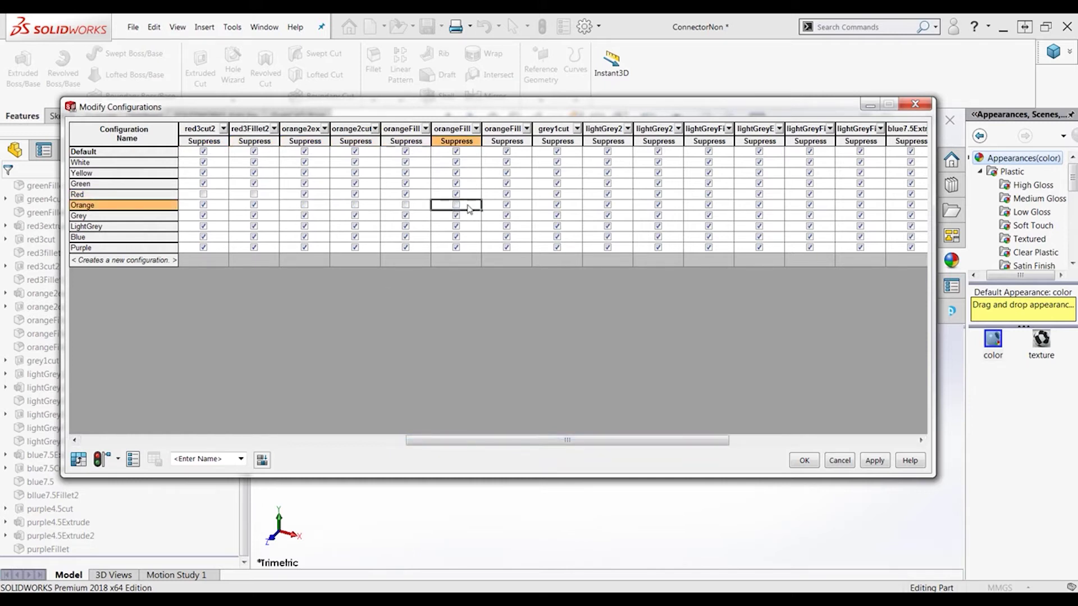
click(507, 205)
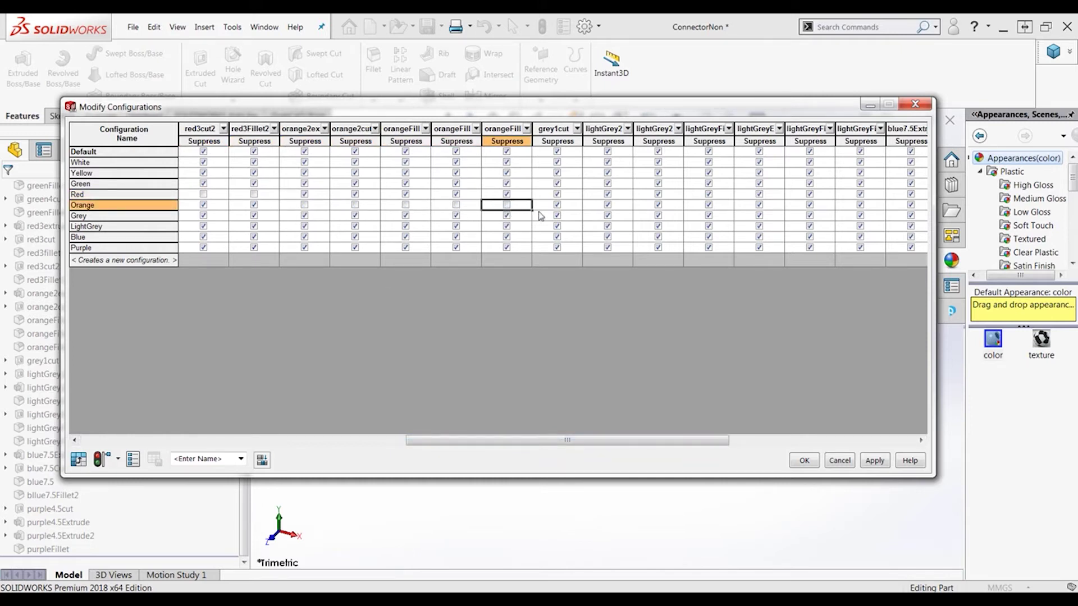
Unsuppress the orange extrude, cut, three fillets and grey1cut in the Grey configuration
click(305, 215)
click(355, 215)
click(405, 215)
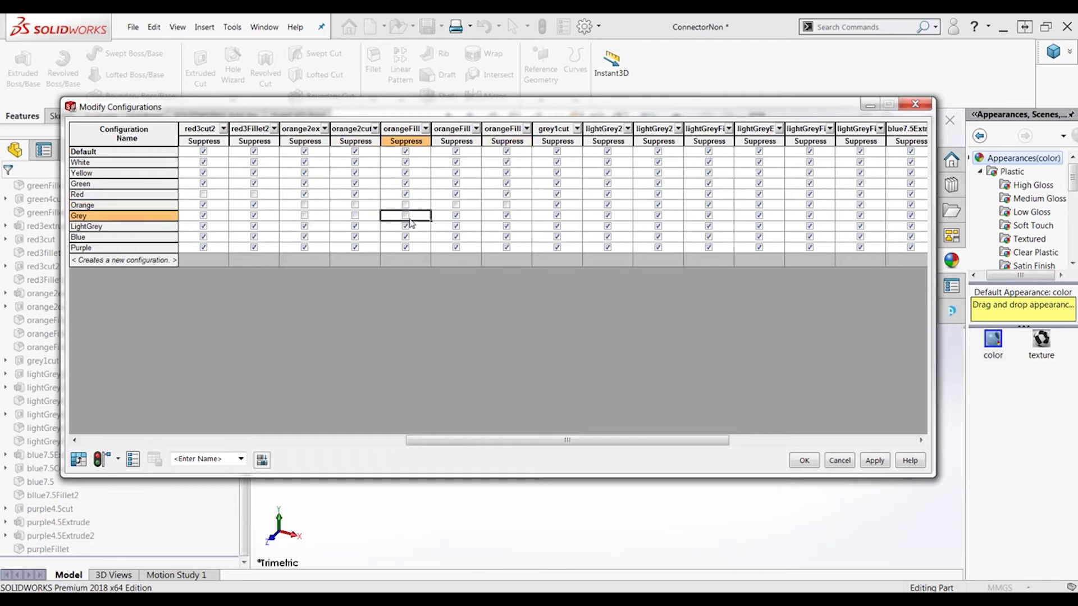
click(456, 215)
click(507, 215)
click(557, 215)
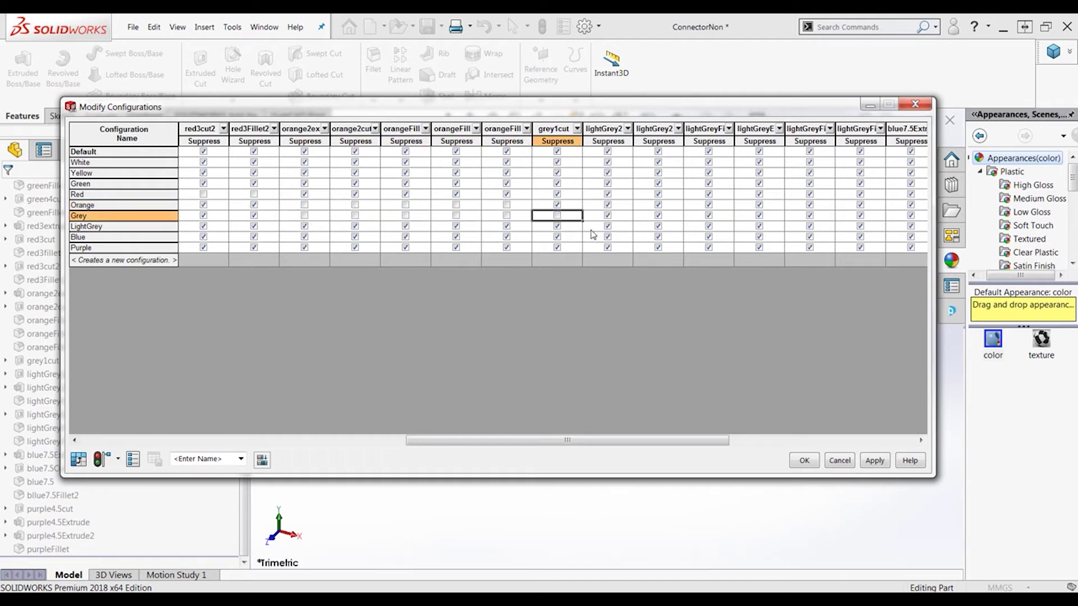
Unsuppress the six light grey features, including extrude and fillets, for LightGrey
click(608, 226)
click(658, 226)
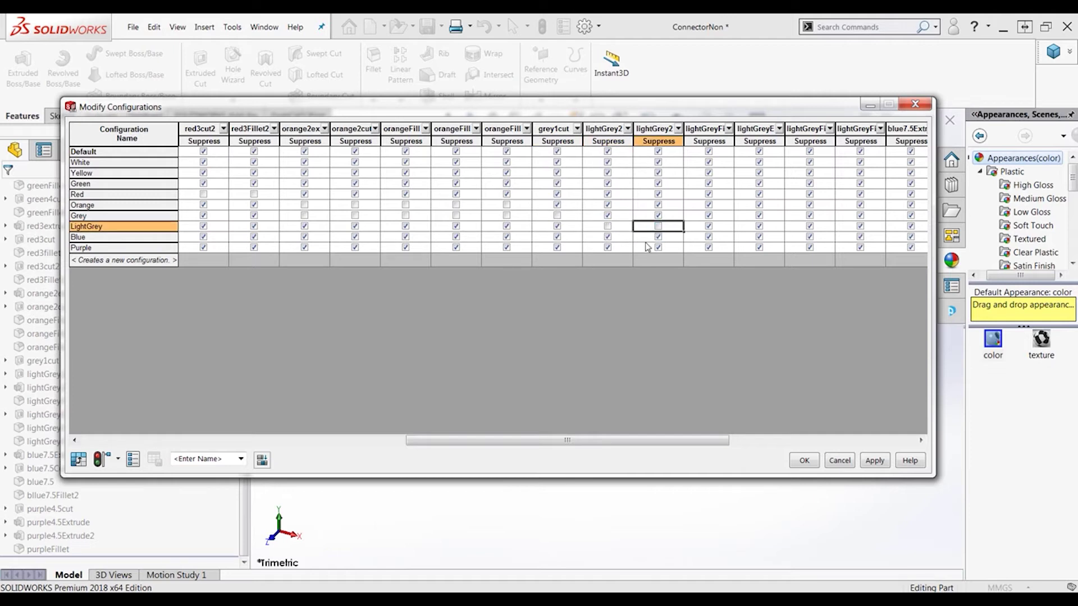
click(709, 225)
click(760, 226)
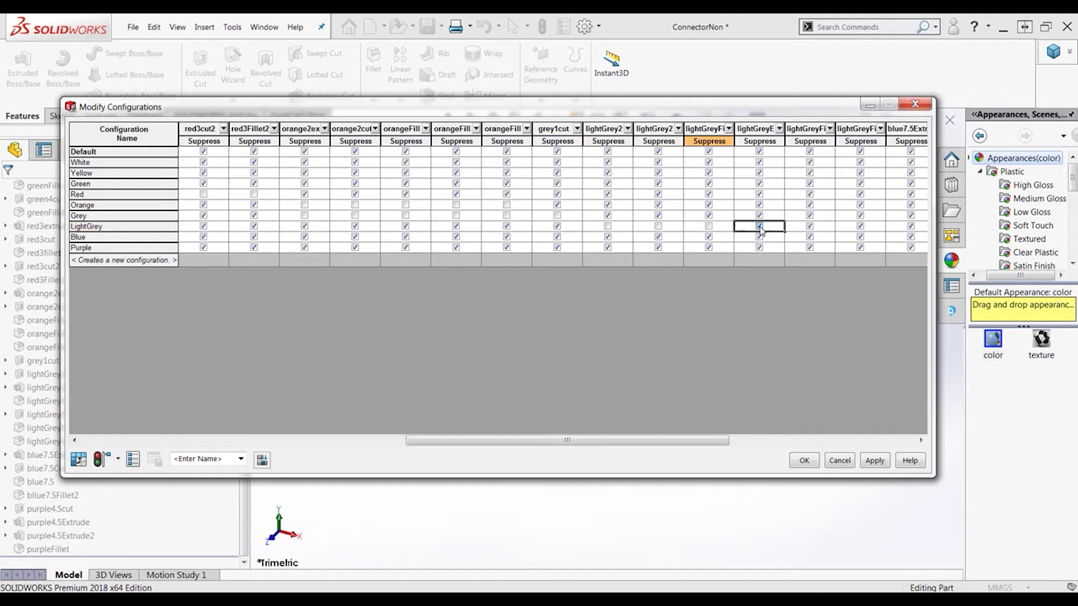
click(809, 226)
click(860, 226)
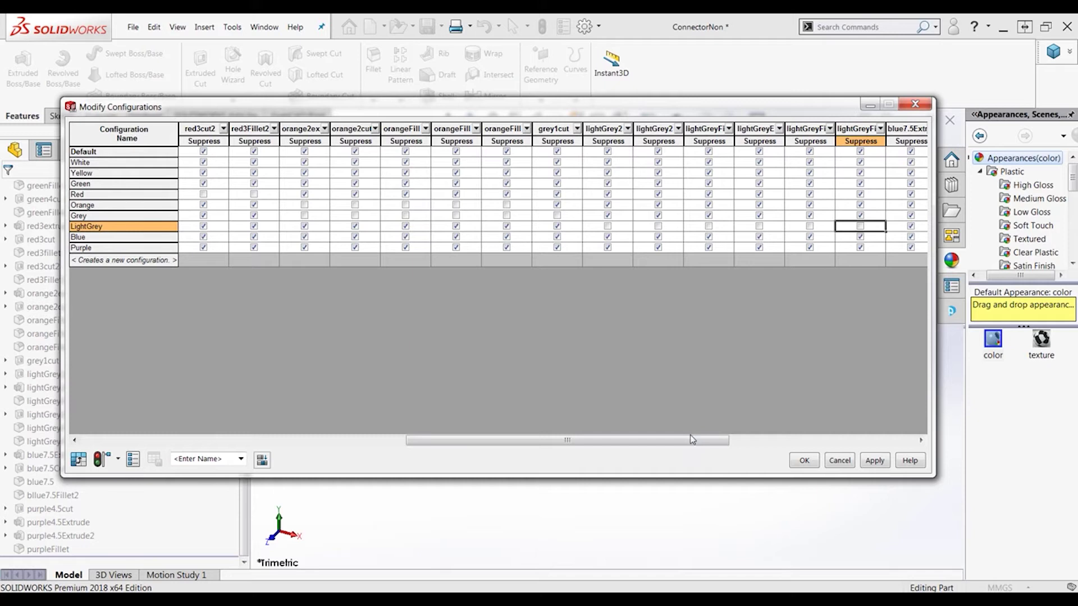
drag(720, 441, 913, 443)
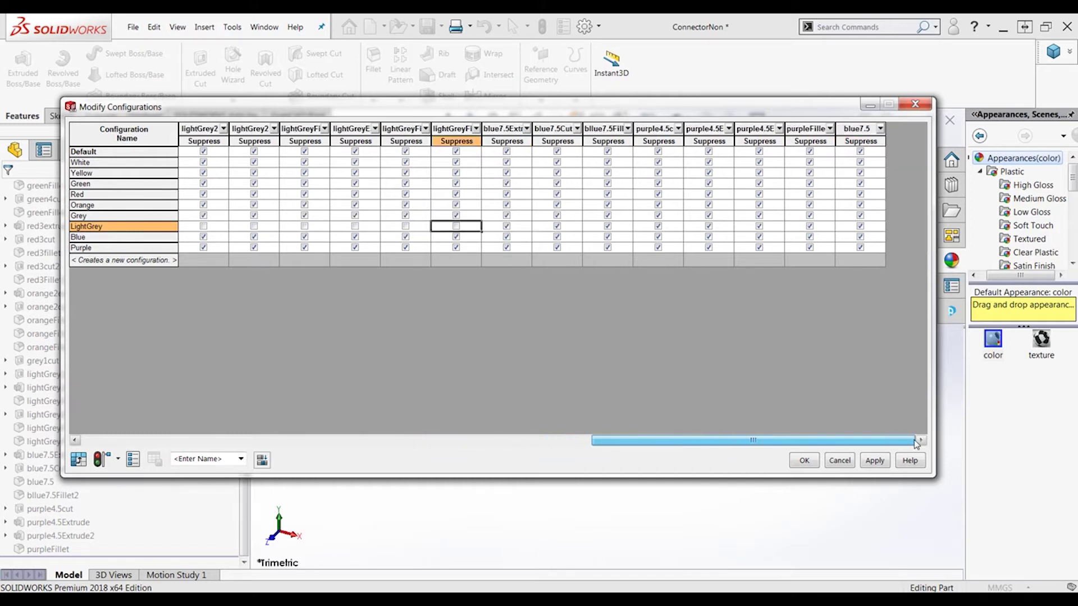
Unsuppress the blue extrude, cut, fillet and blue7.5 for Blue, and the purple features for Purple
click(507, 237)
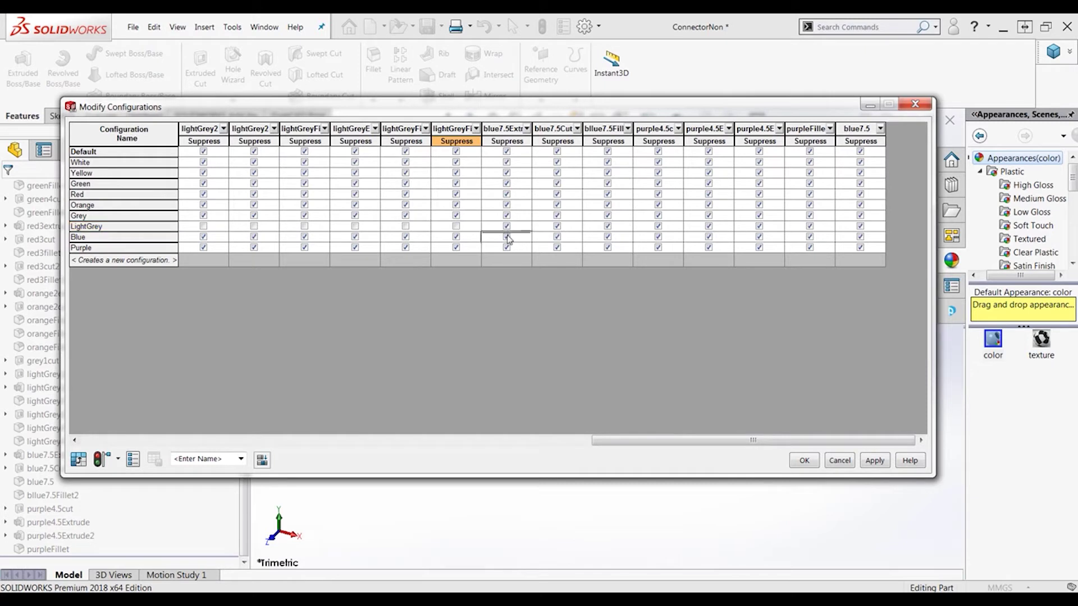
click(557, 237)
click(608, 236)
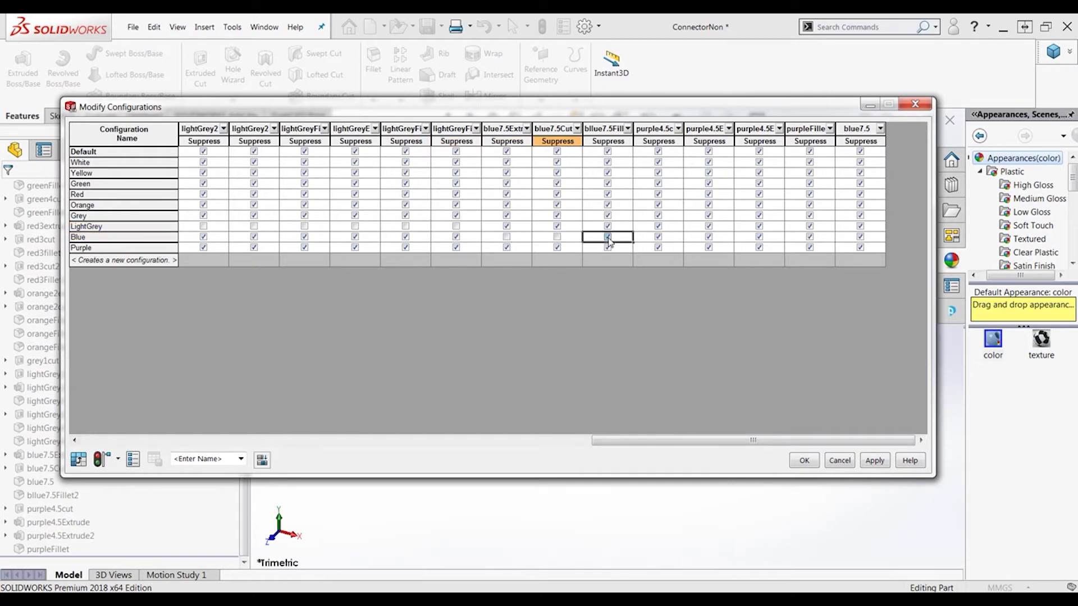
click(658, 248)
click(709, 248)
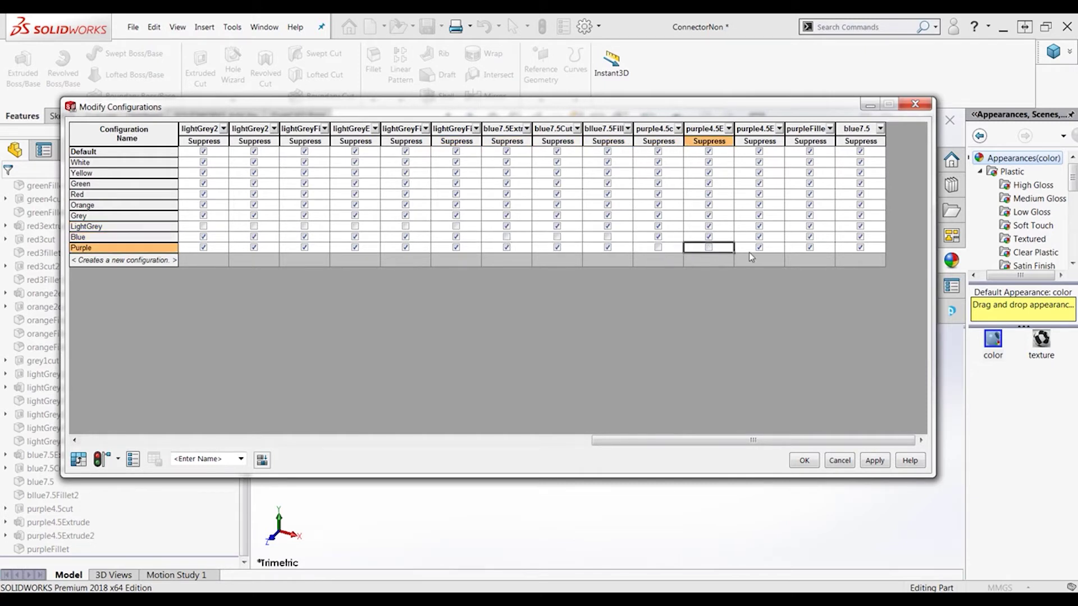
click(759, 248)
click(809, 248)
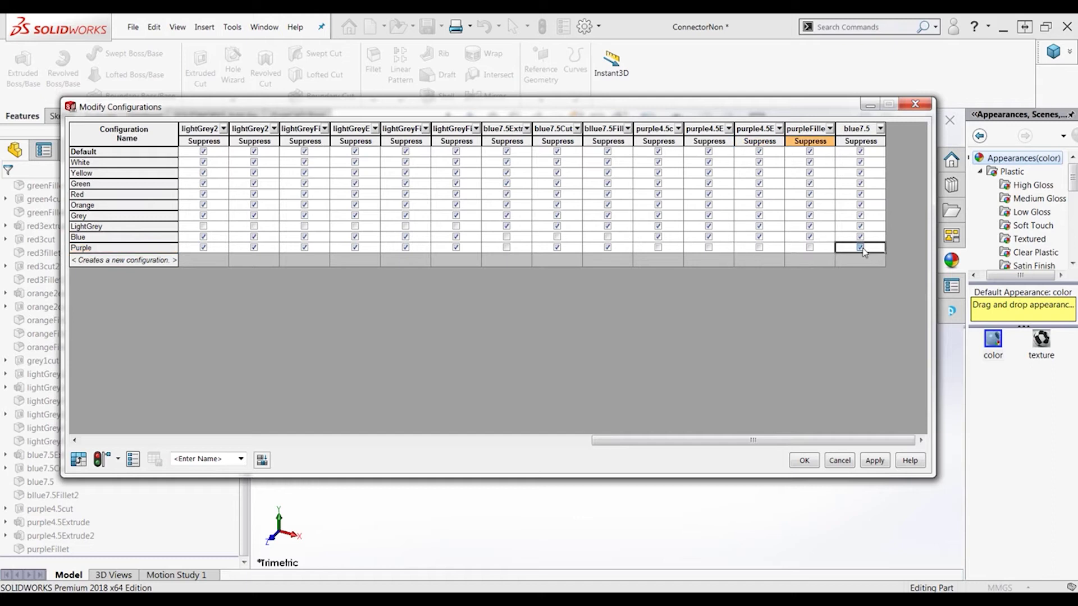
click(860, 247)
click(860, 236)
click(557, 247)
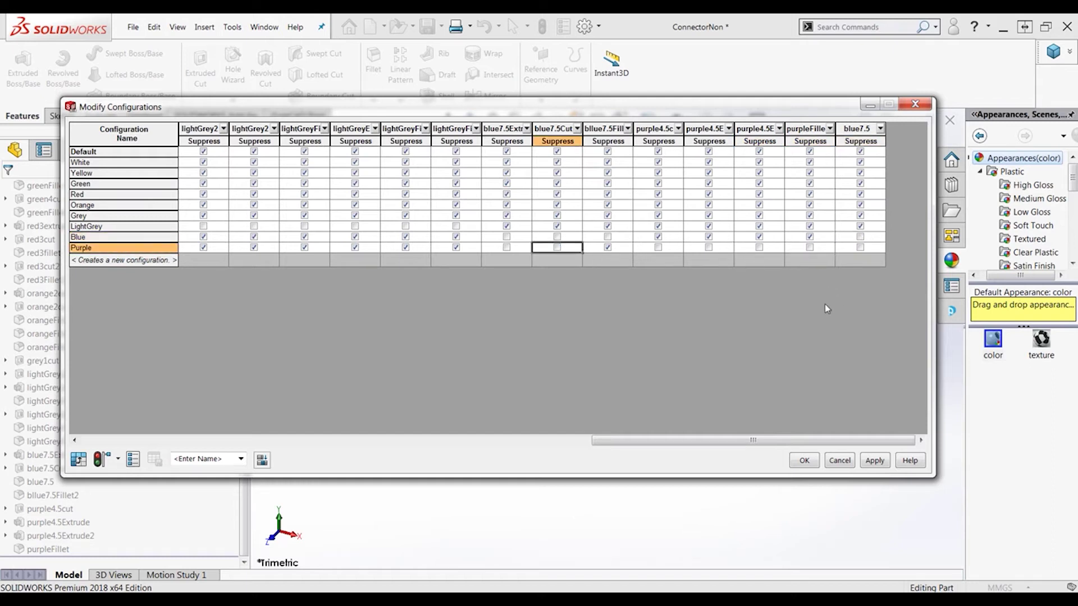
Save the table view as 'configs' and apply the configuration changes
click(213, 459)
text(configs)
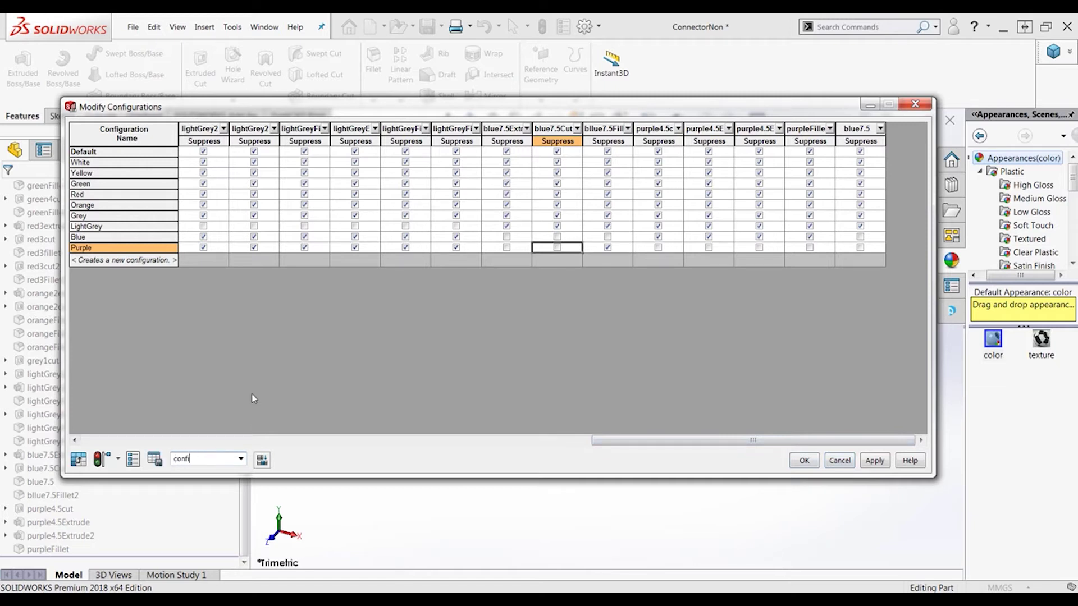
click(155, 460)
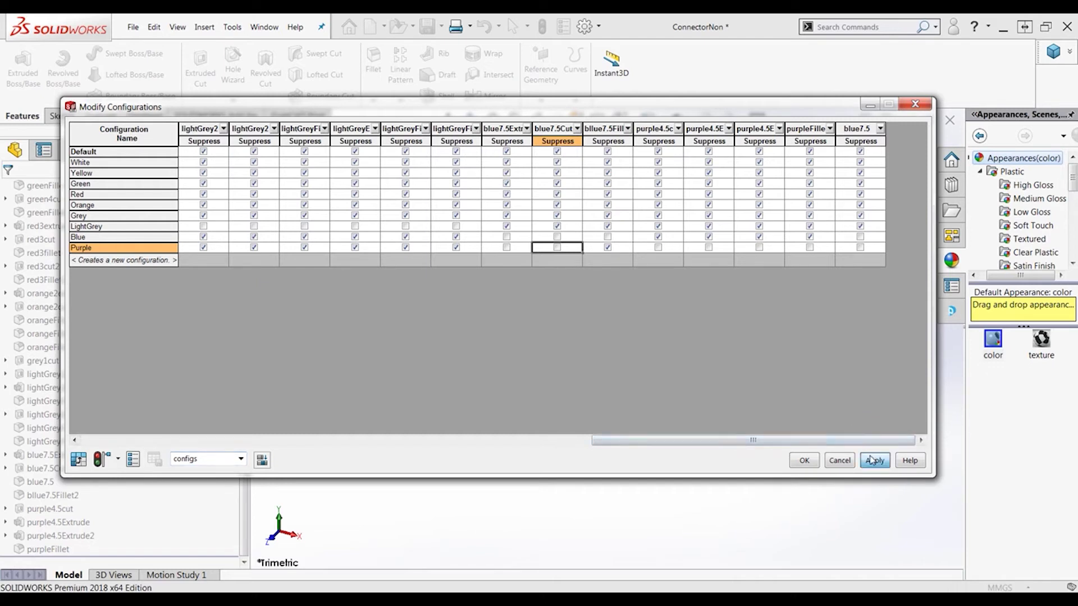
click(804, 460)
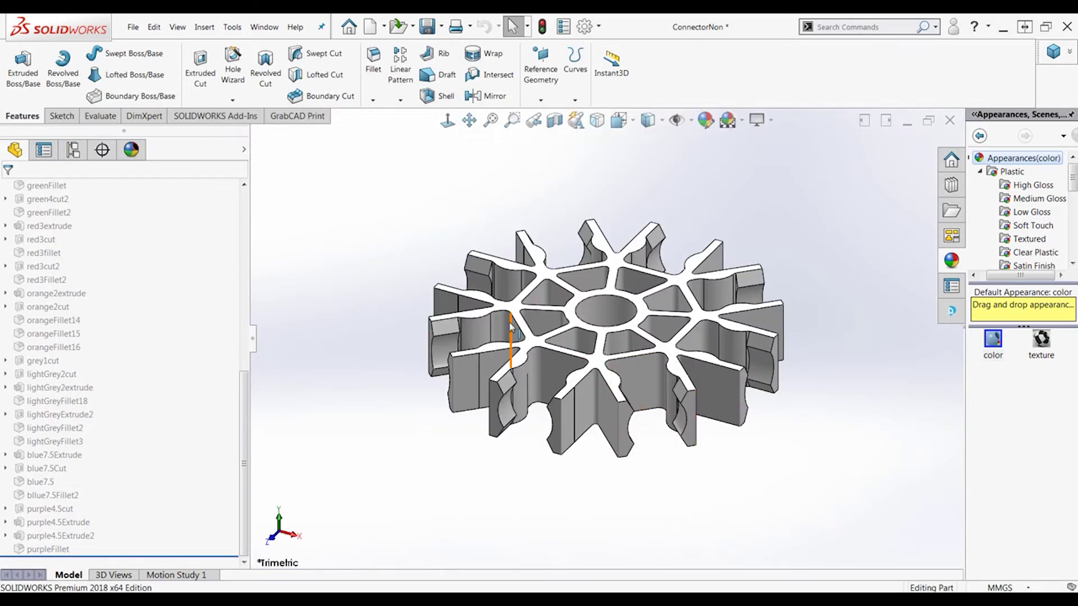
Activate the Yellow configuration and view the whole part from the top
click(73, 149)
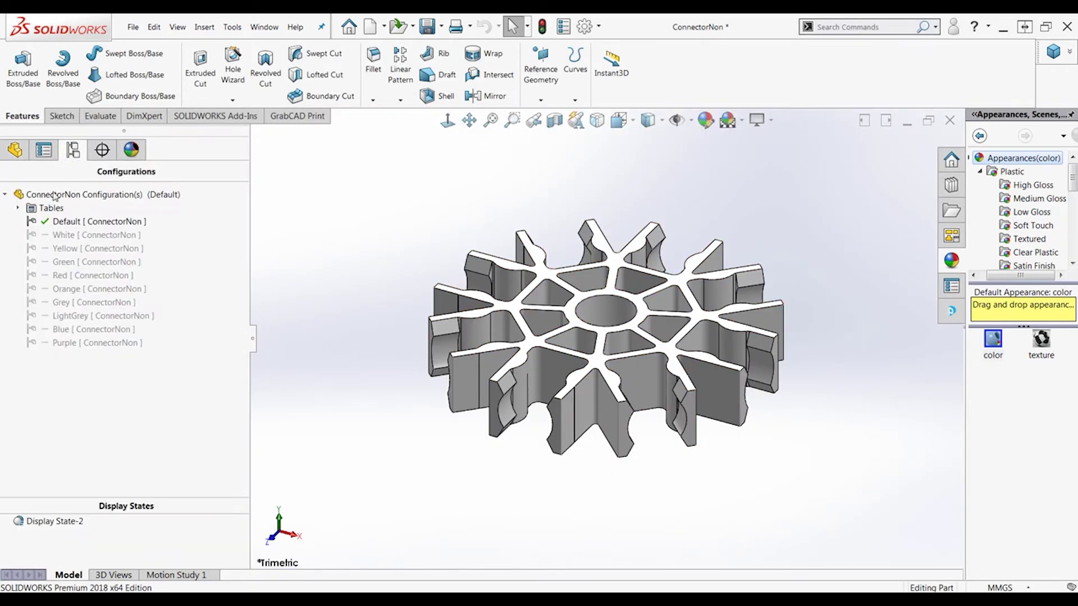
click(22, 209)
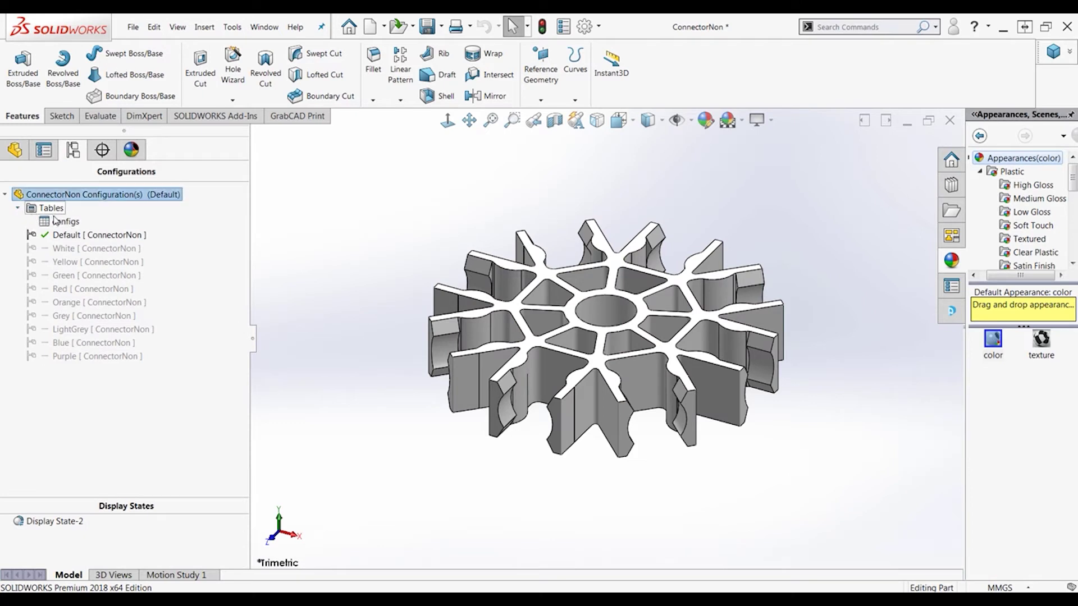
double_click(71, 249)
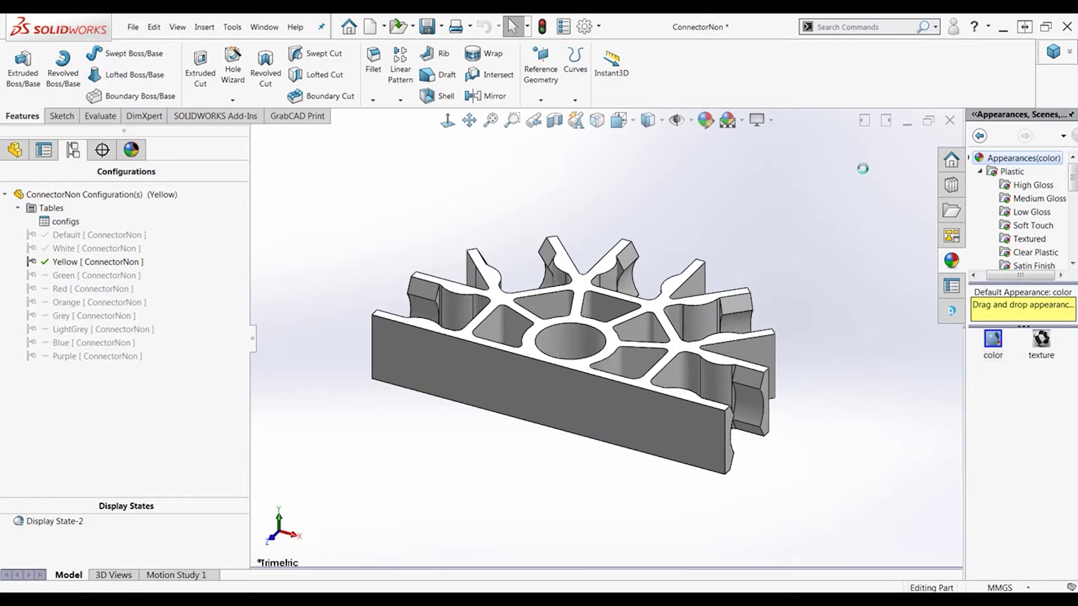
key(ctrl+5)
key(z)
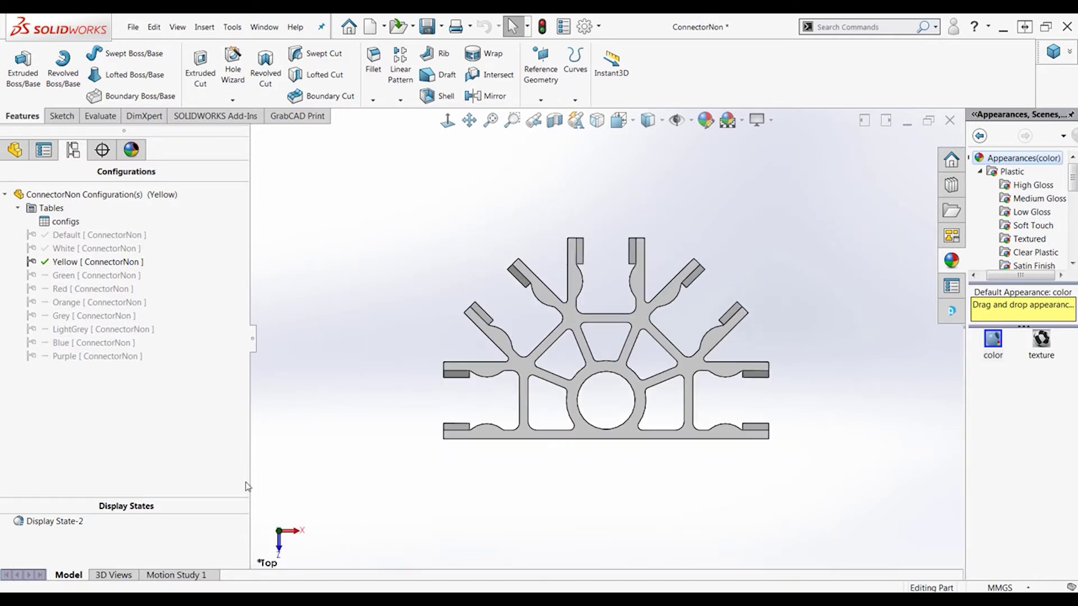
Turn on 'Link display states to configurations' in Display State-2's properties
right_click(139, 533)
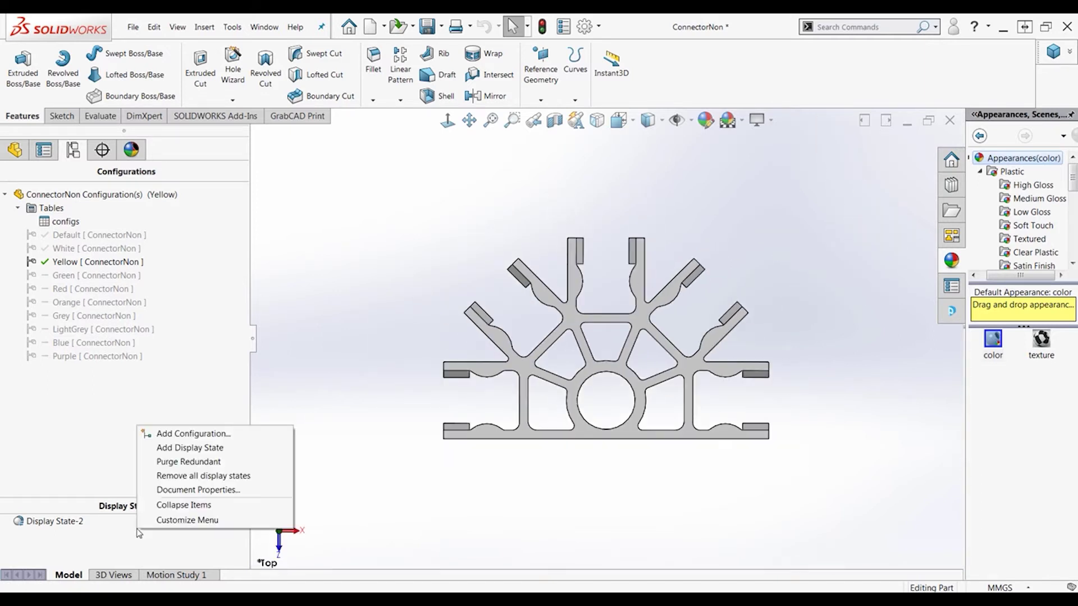
click(67, 523)
right_click(61, 521)
click(101, 470)
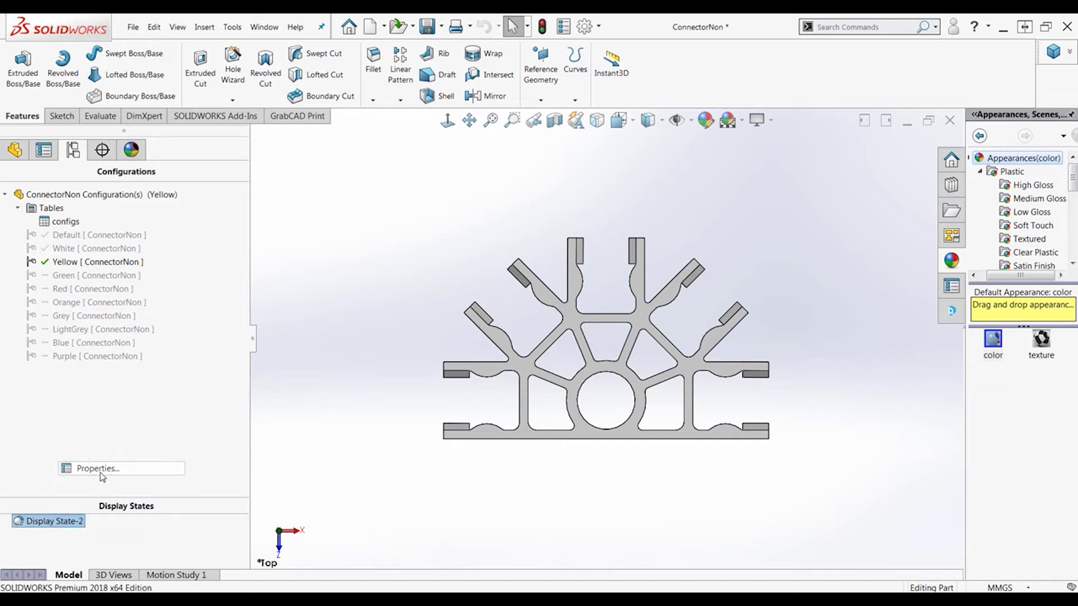
click(79, 278)
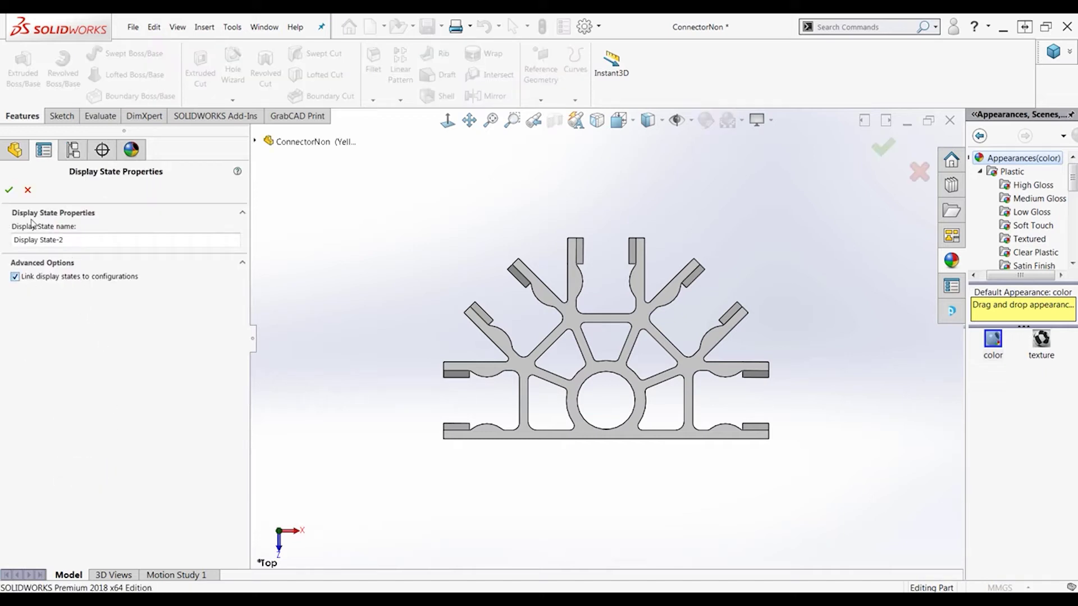
click(9, 189)
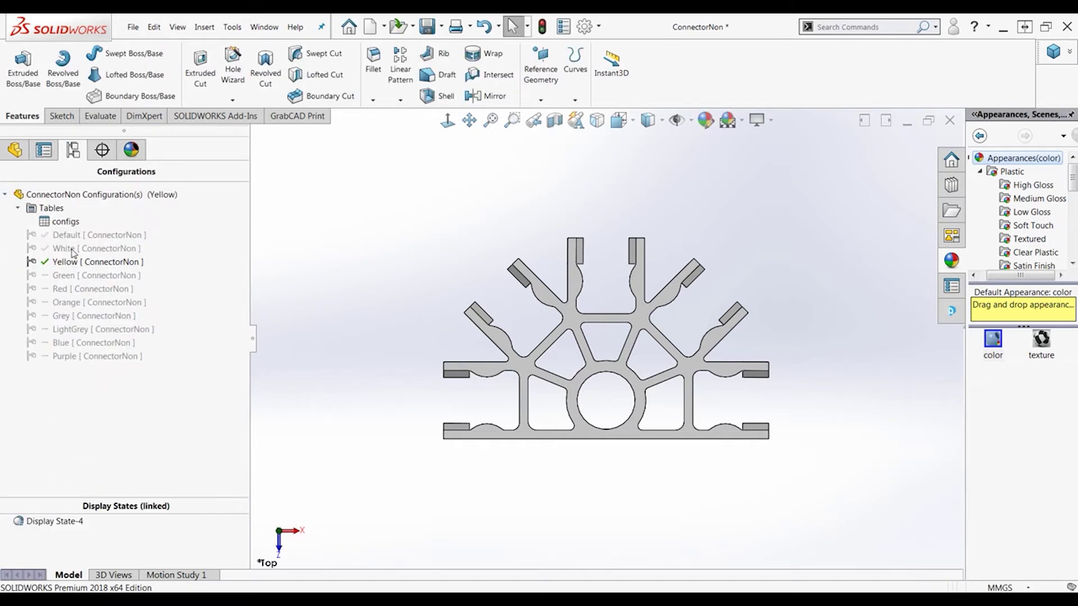
Give the Yellow configuration a yellow appearance and the Green configuration a green one
click(706, 120)
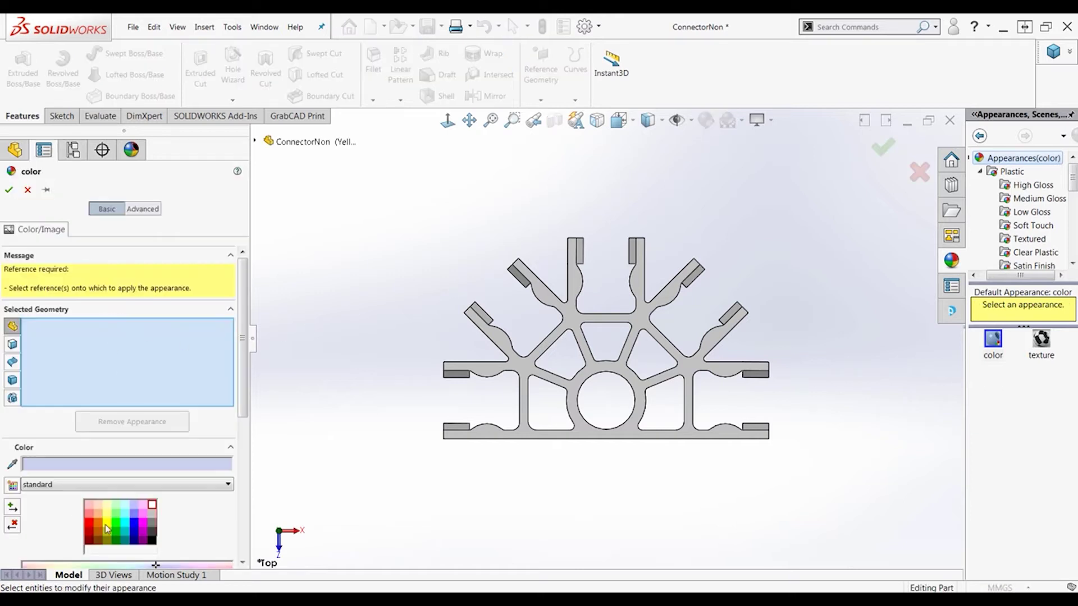
click(108, 527)
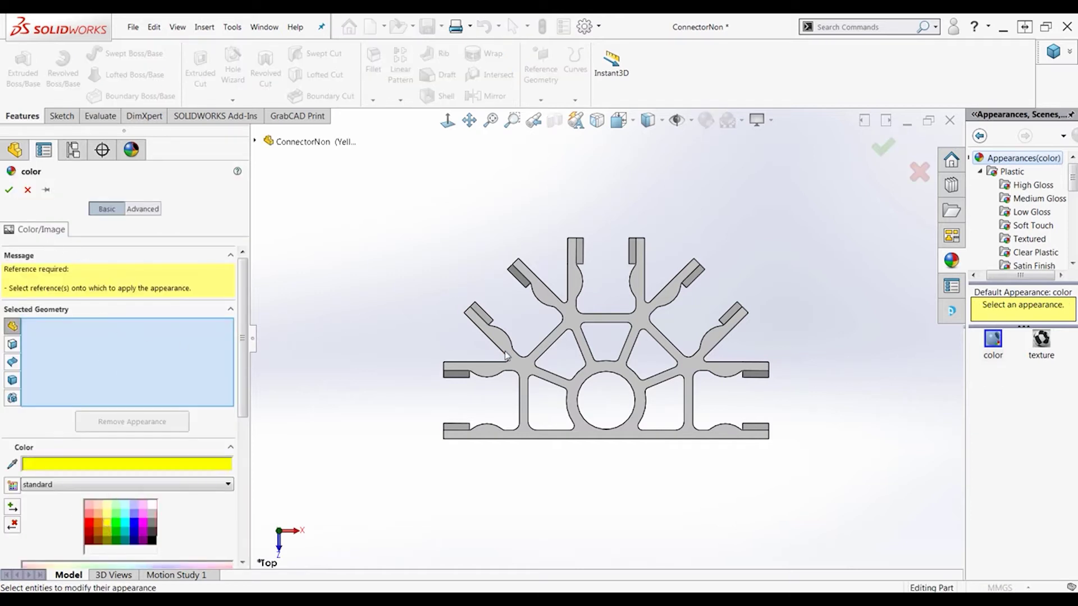
click(528, 371)
click(9, 190)
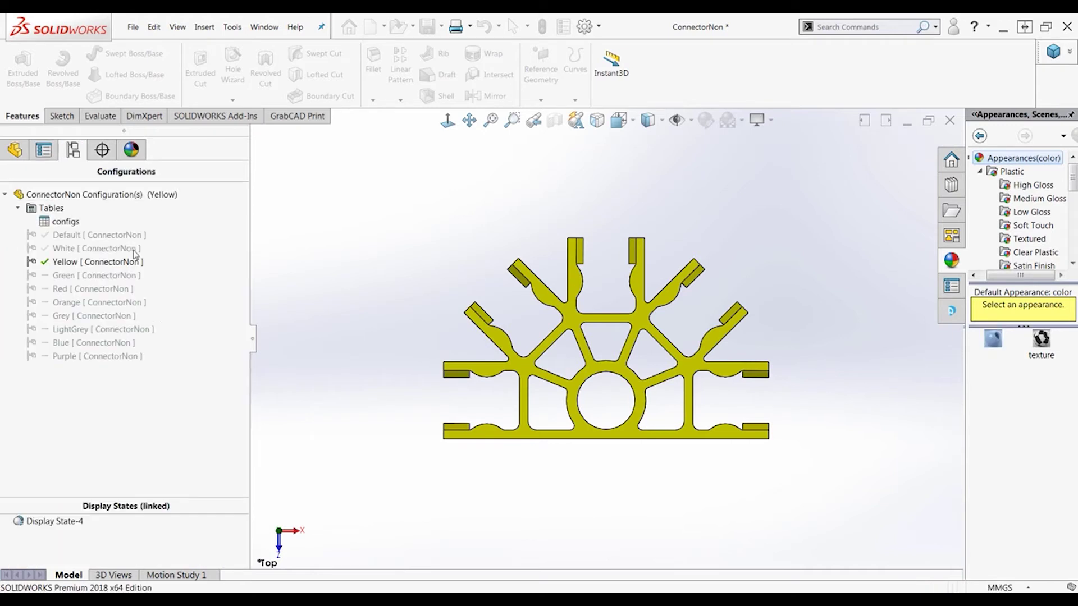
double_click(84, 275)
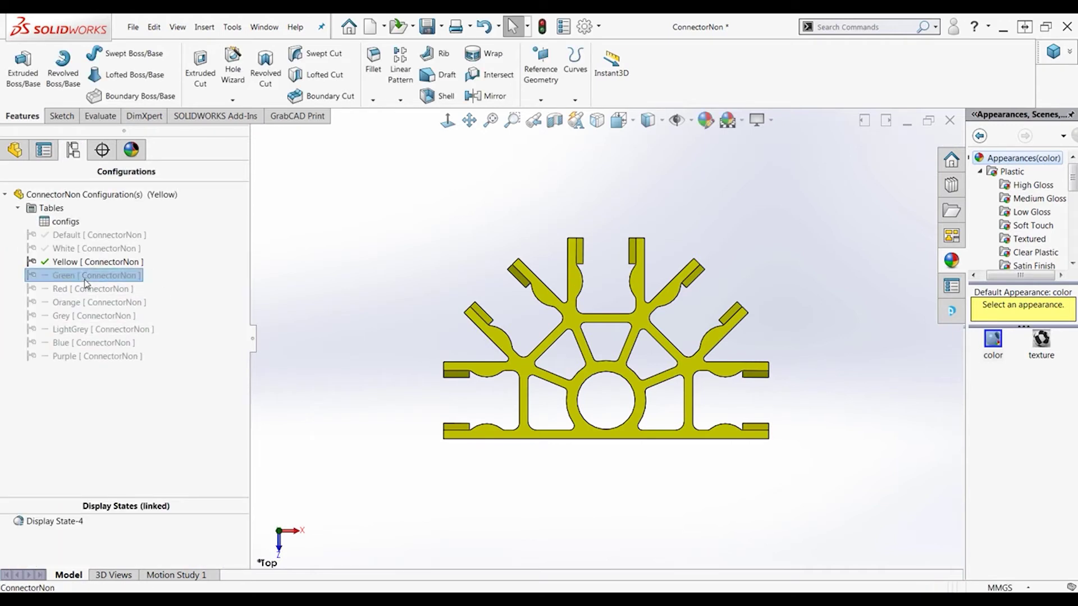
click(706, 121)
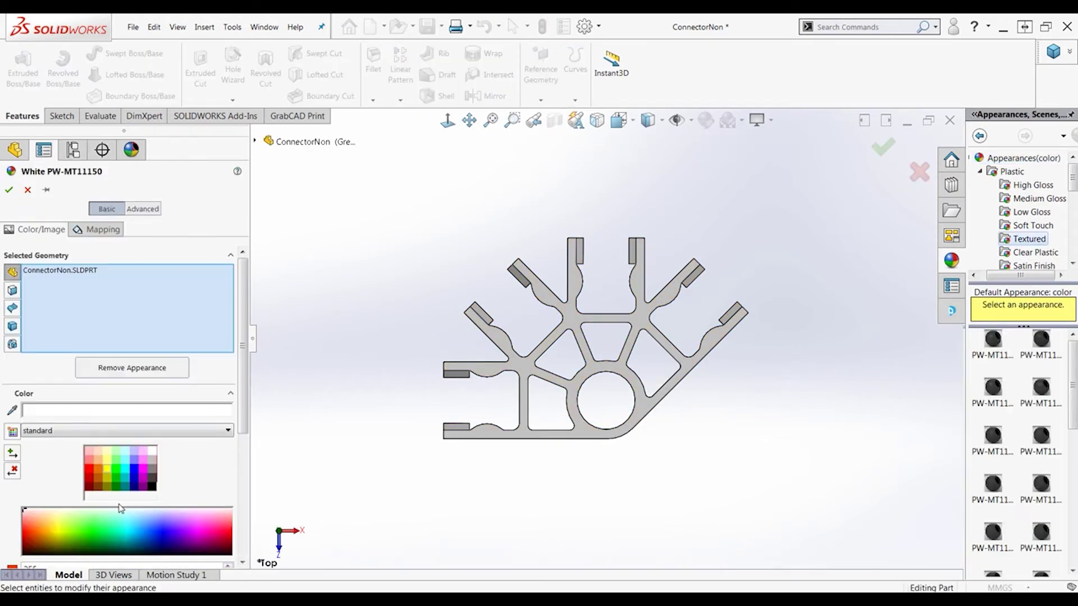
click(116, 484)
click(9, 189)
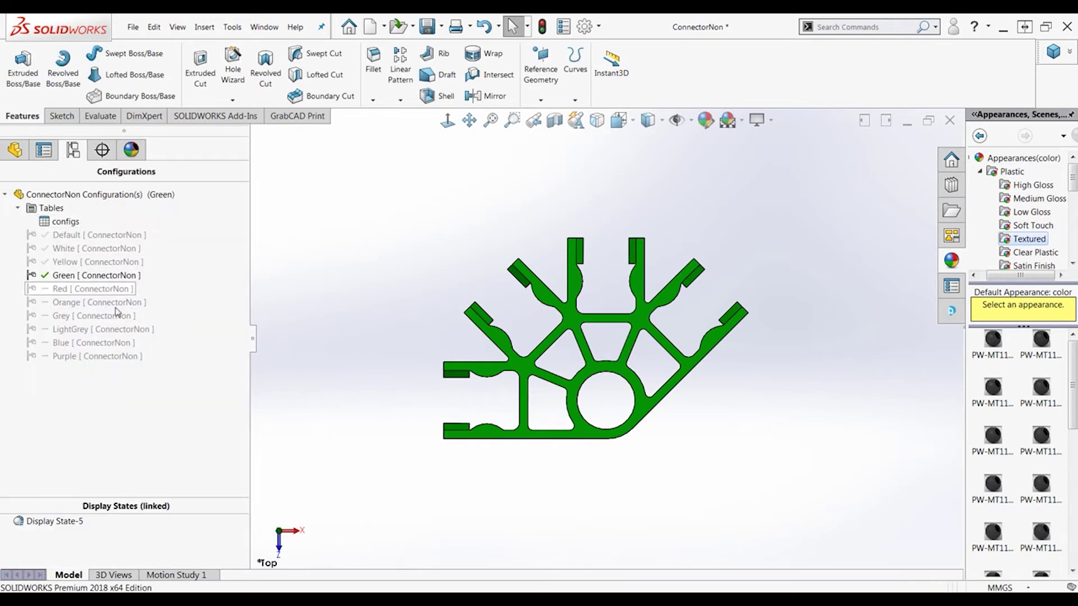
Give the Red configuration a red appearance and the Orange configuration an orange one
double_click(112, 290)
click(706, 121)
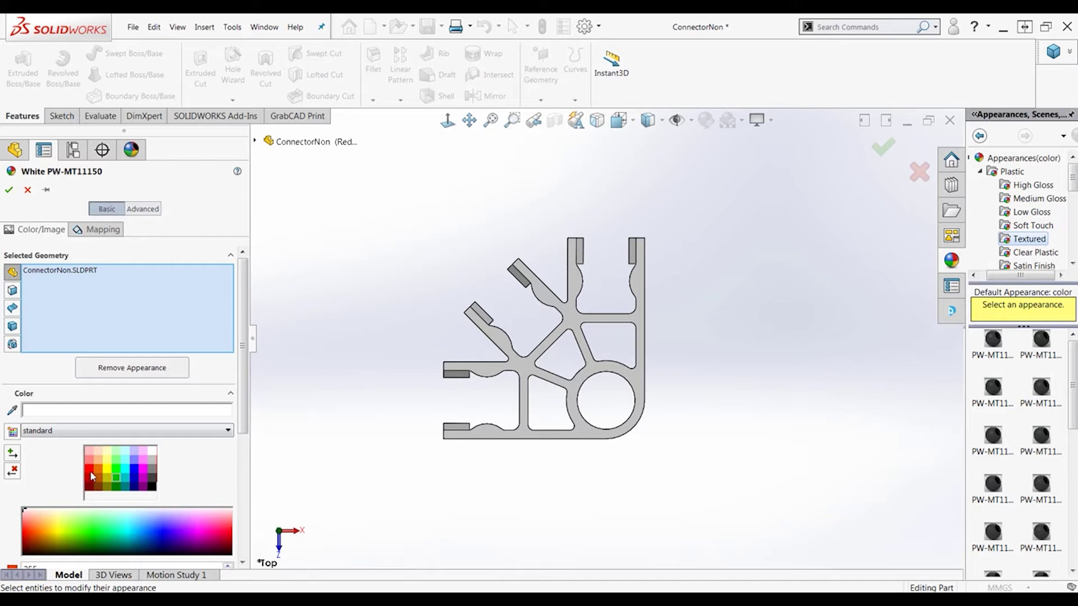
click(90, 473)
click(9, 190)
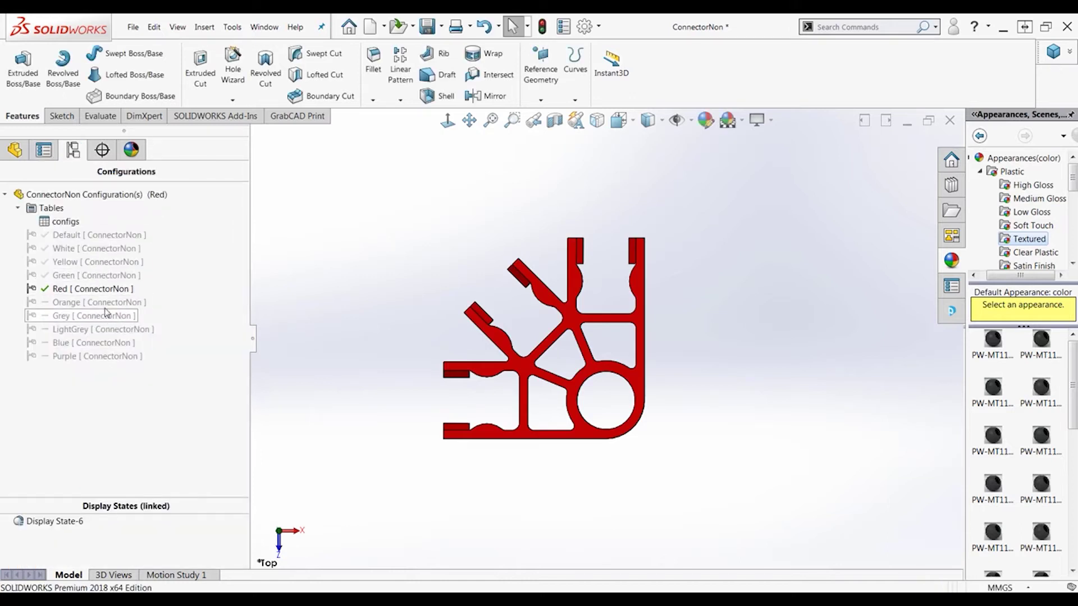
double_click(96, 302)
click(707, 121)
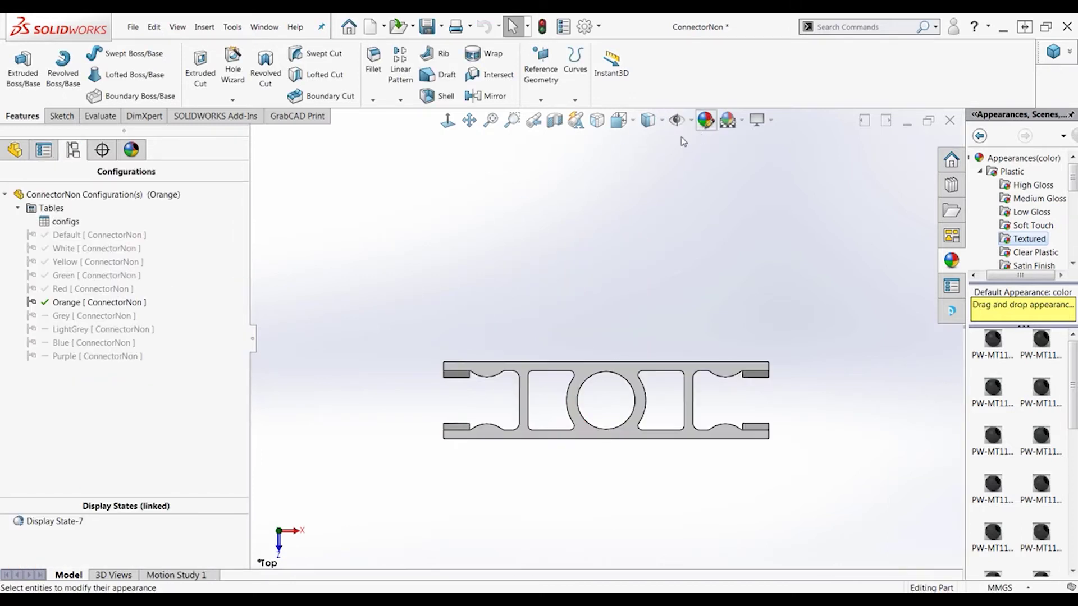
click(100, 472)
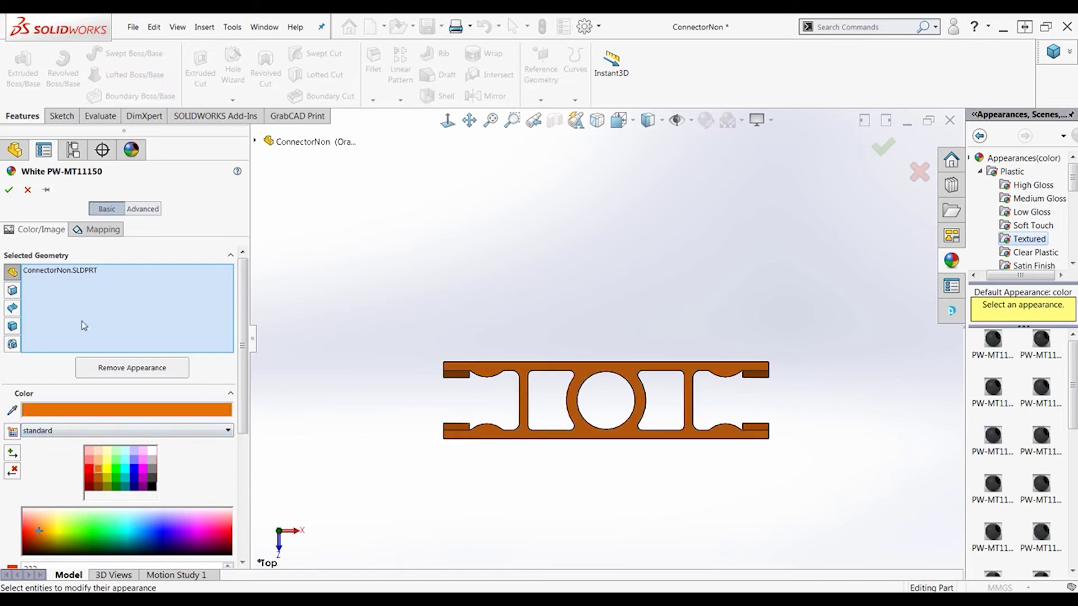
click(9, 190)
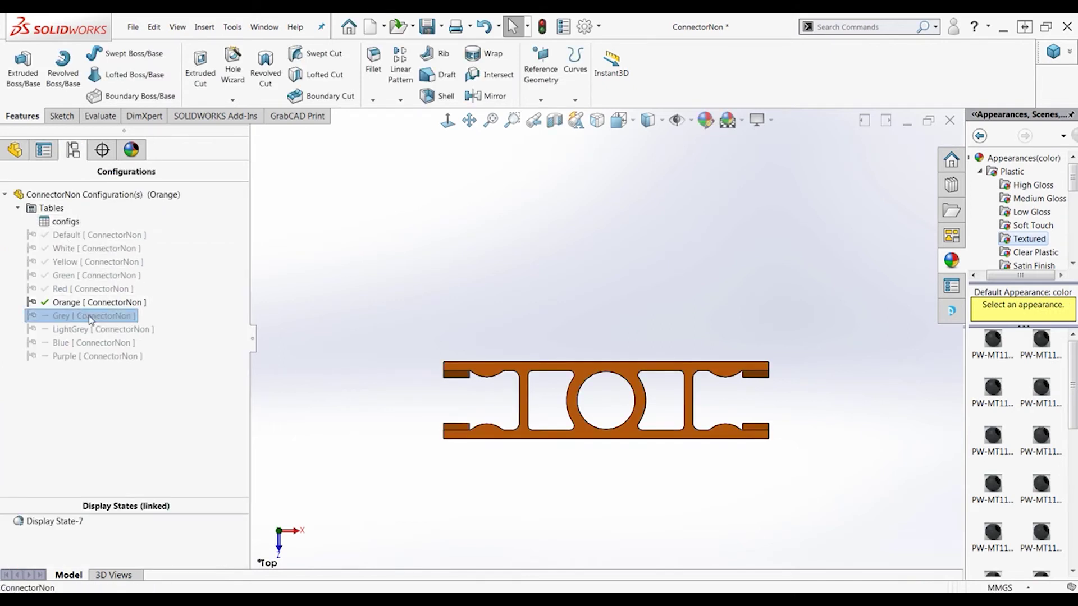
Activate the Grey configuration and give it a darker grey appearance
double_click(90, 317)
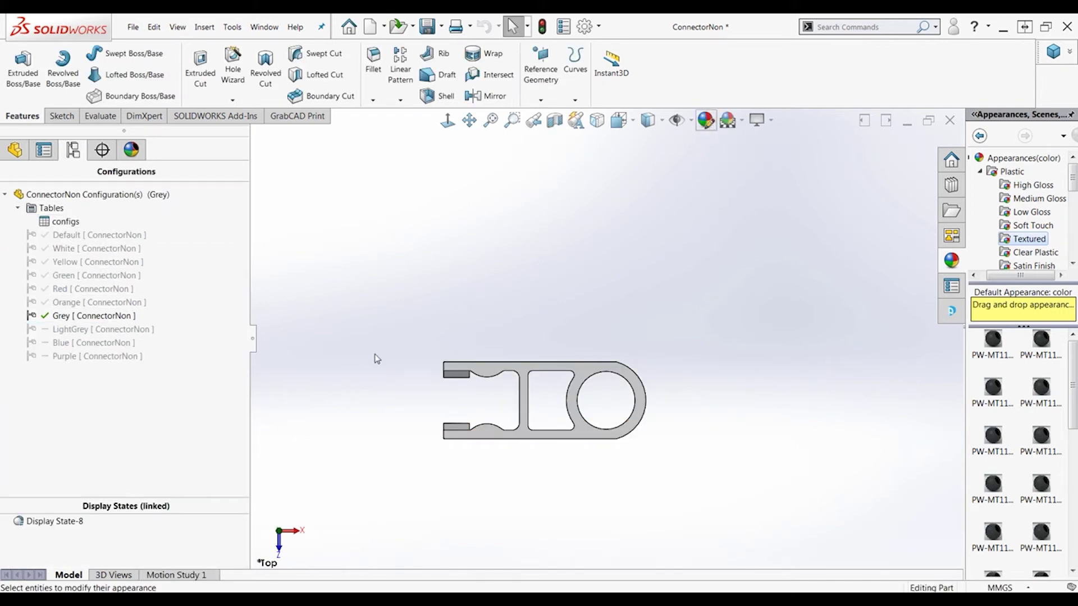
click(153, 460)
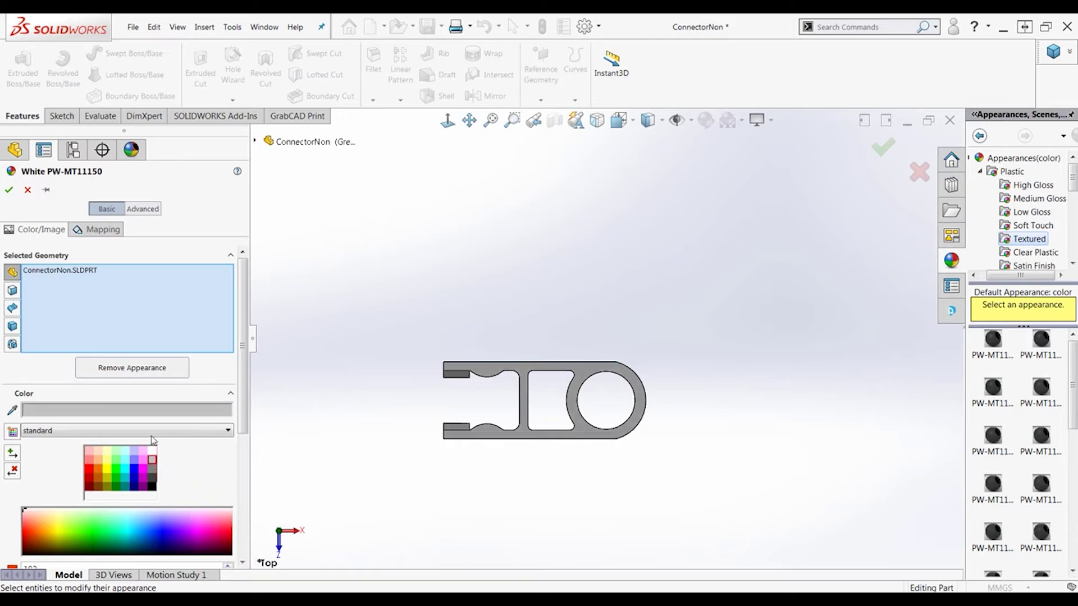
click(9, 189)
double_click(143, 329)
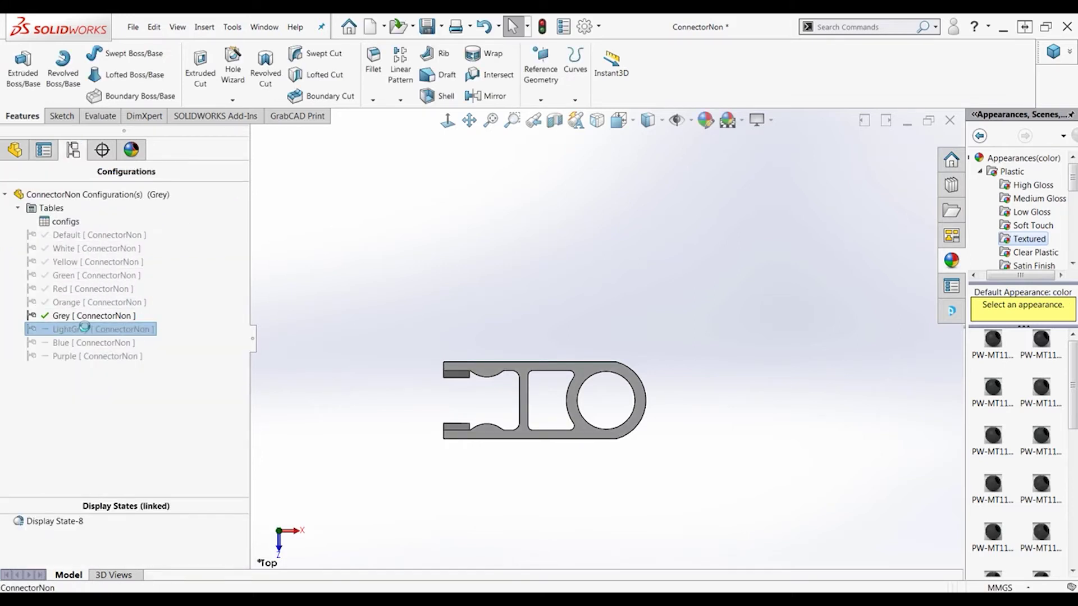
Change the Grey configuration to black and make LightGrey dark grey
double_click(124, 320)
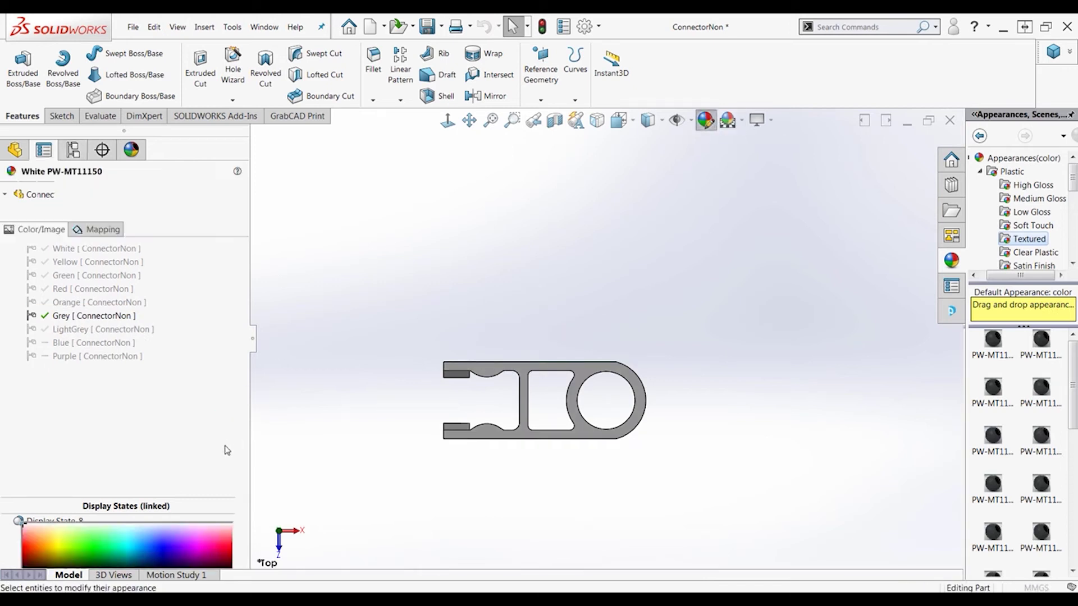
click(153, 482)
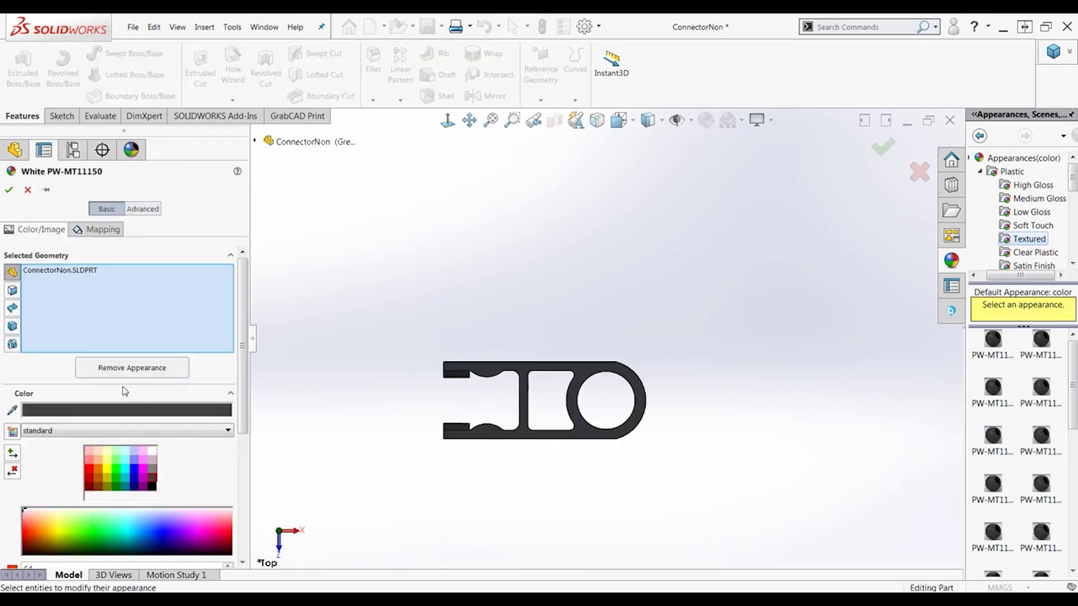
click(9, 189)
double_click(93, 329)
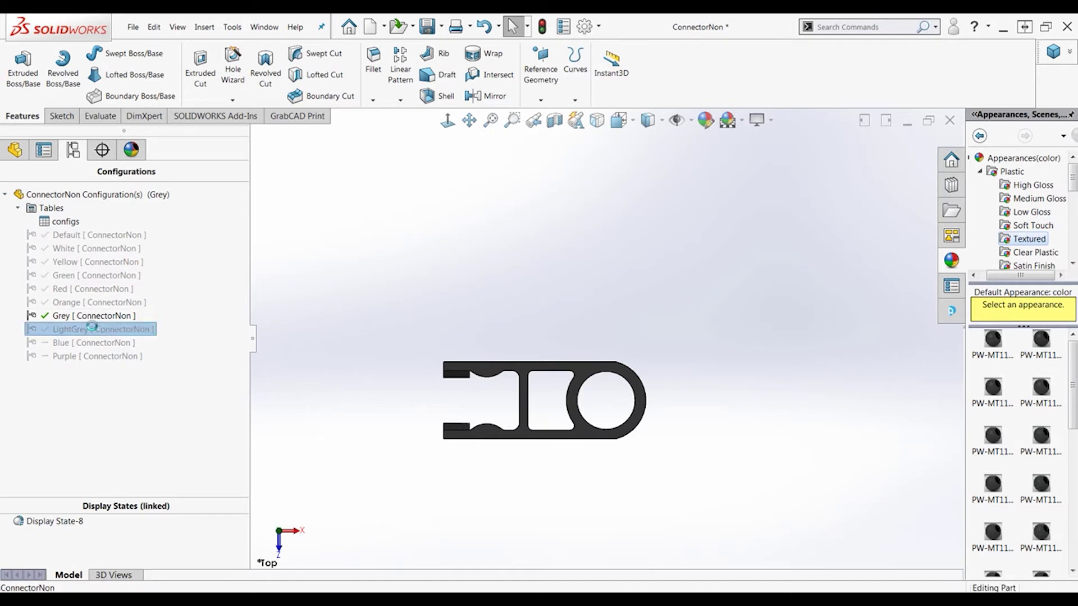
click(709, 125)
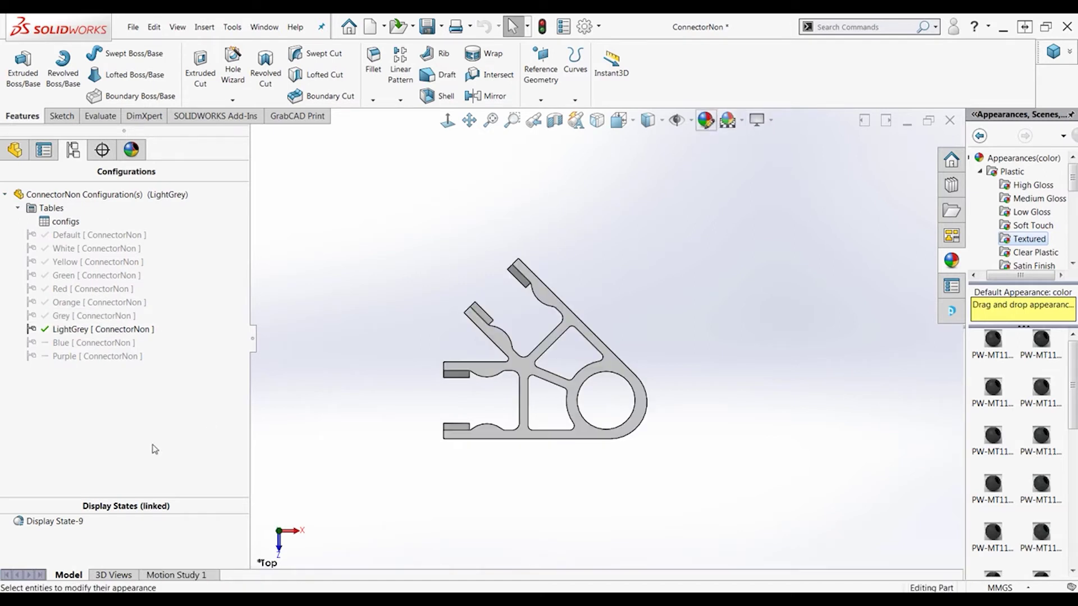
click(153, 470)
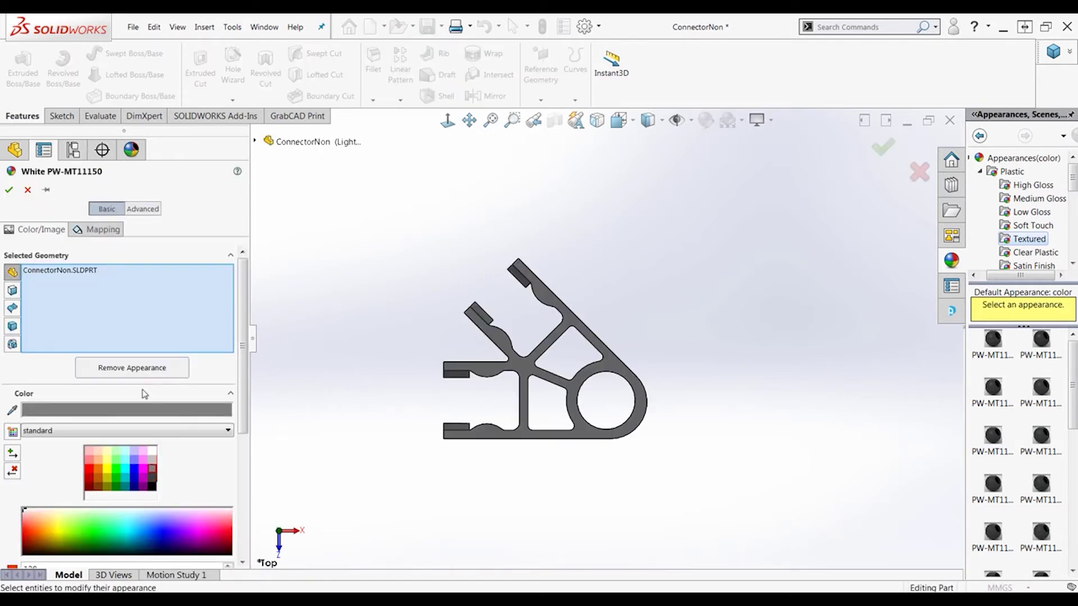
click(9, 190)
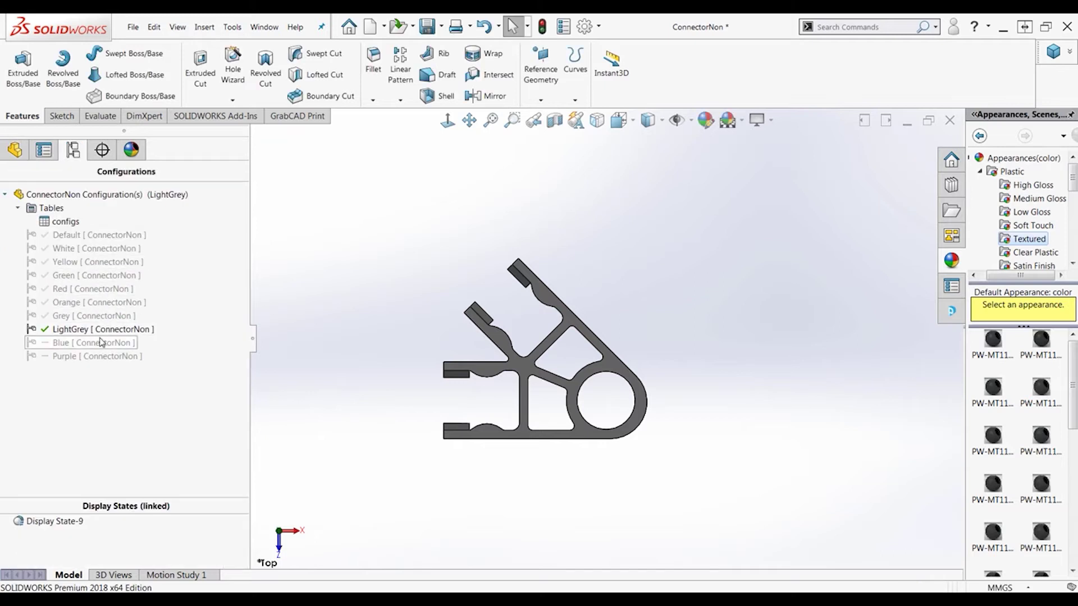
Colour the Blue configuration dark blue and the Purple configuration purple
double_click(99, 340)
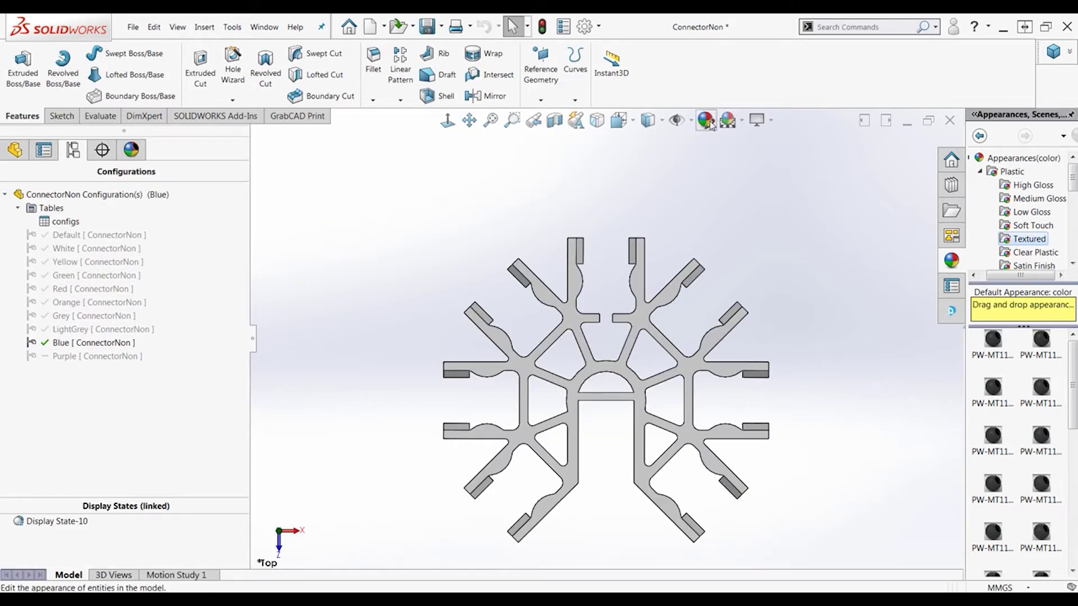
click(709, 121)
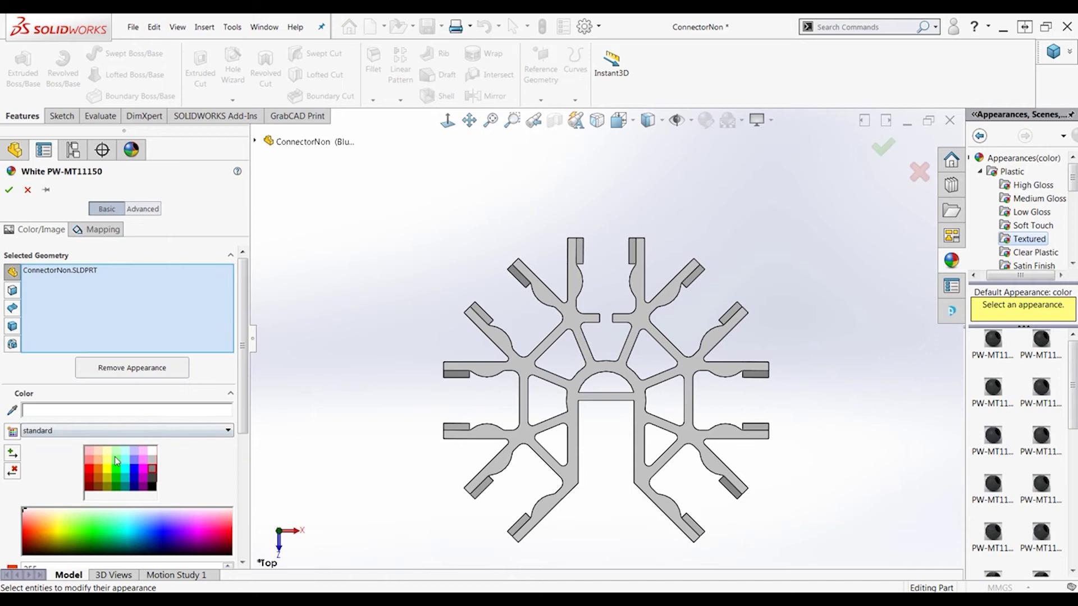
click(135, 477)
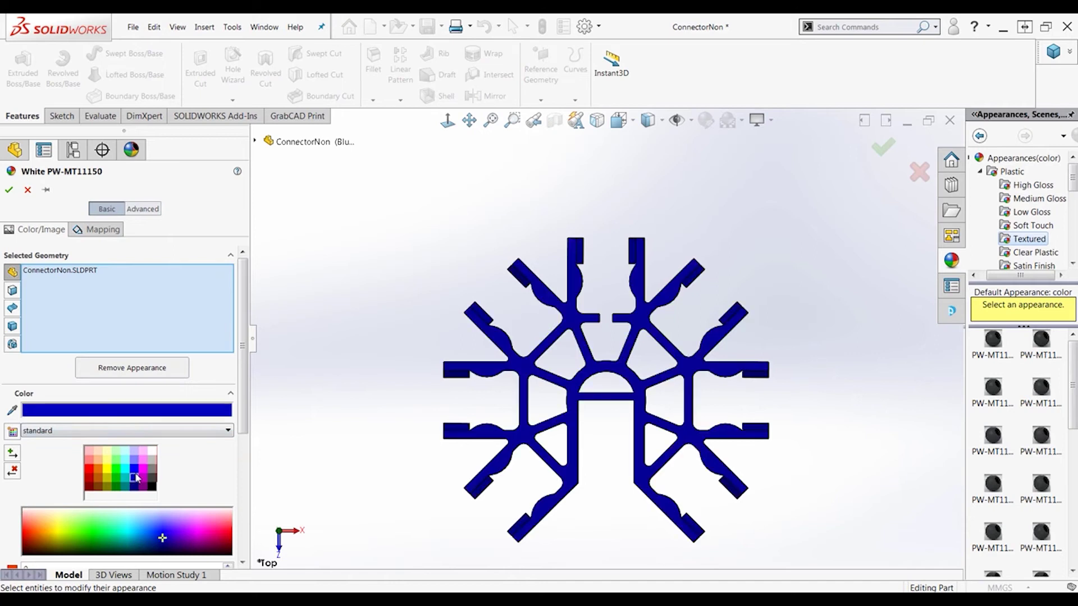
click(10, 190)
double_click(83, 356)
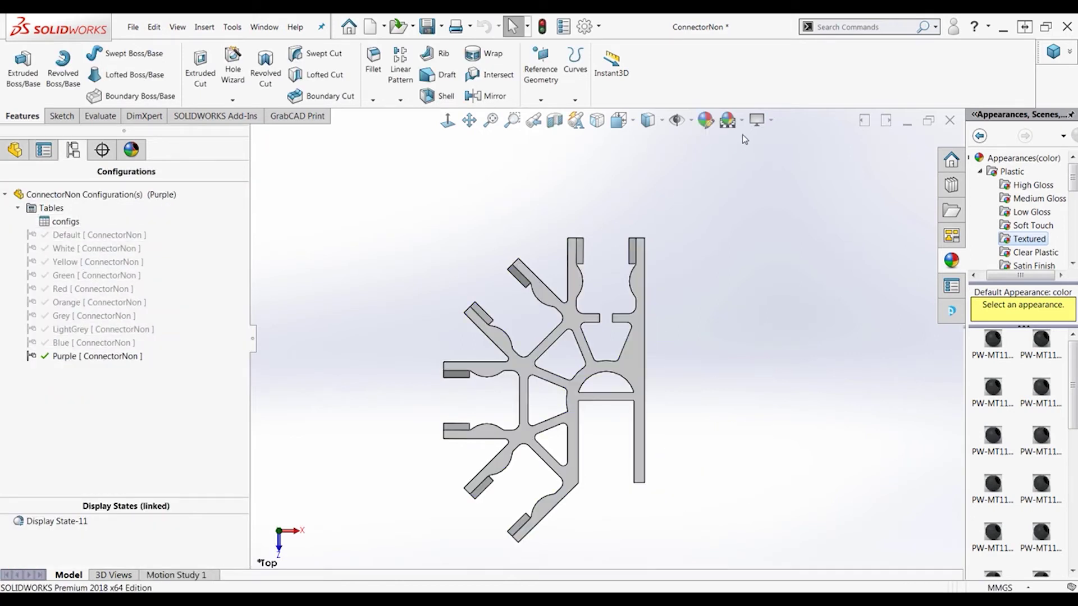
click(706, 121)
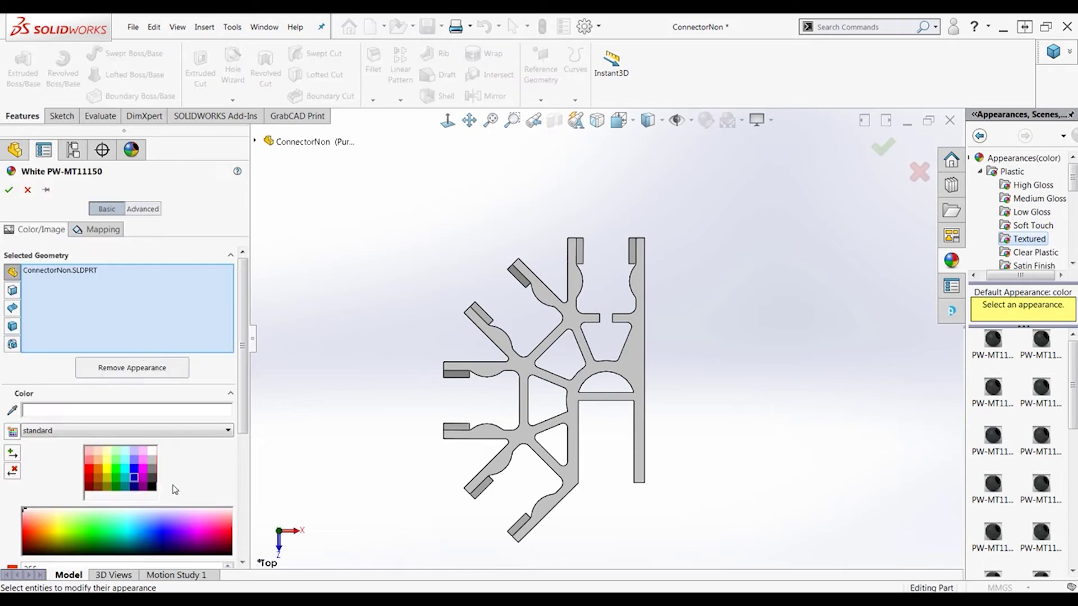
click(143, 487)
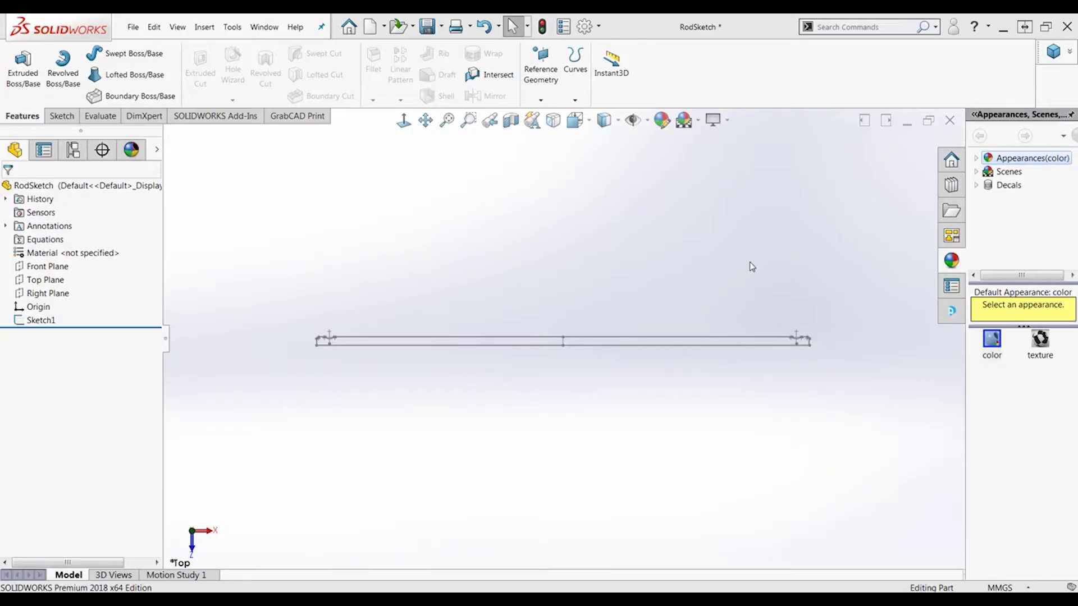
Start editing Sketch1 of the RodSketch part
right_click(45, 324)
click(61, 291)
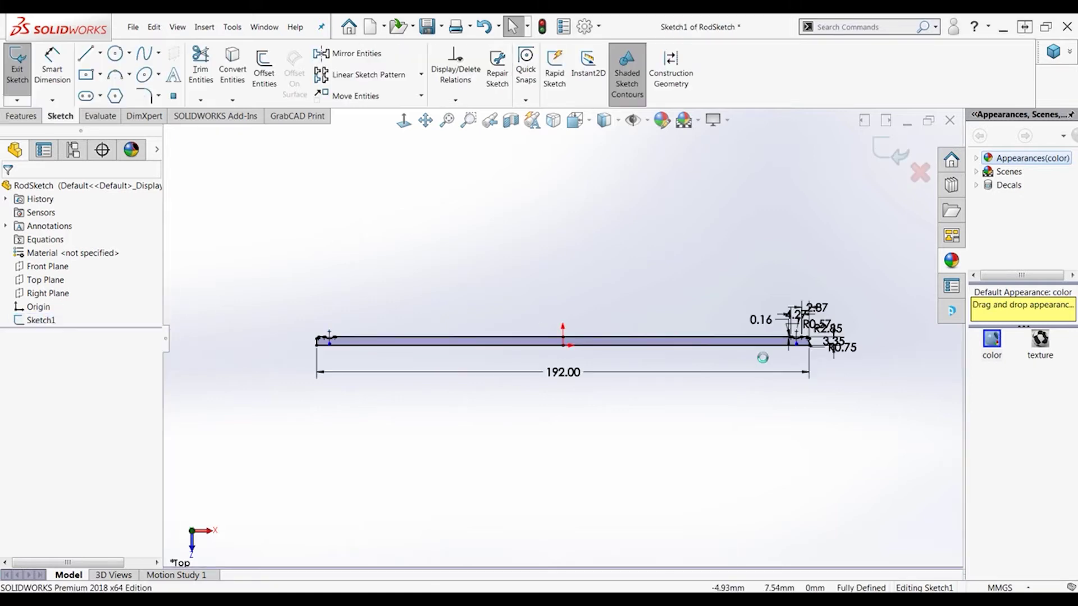
scroll(670, 344, down, 5)
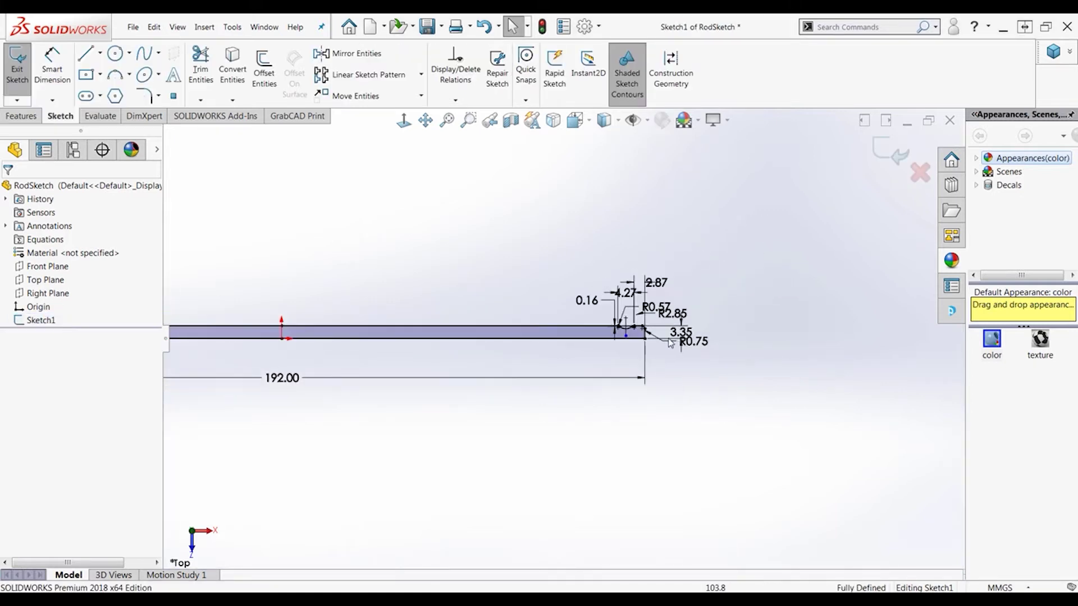
scroll(670, 344, up, 5)
scroll(402, 380, down, 2)
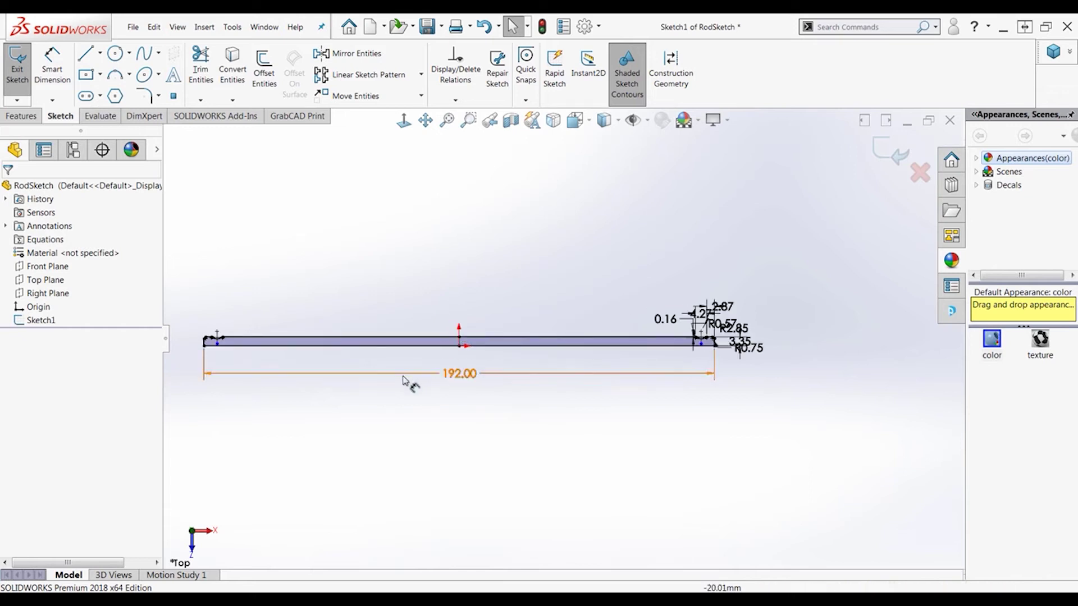
scroll(402, 380, down, 1)
Turn on dimension names and rename the 192.00 mm dimension to Length
click(485, 377)
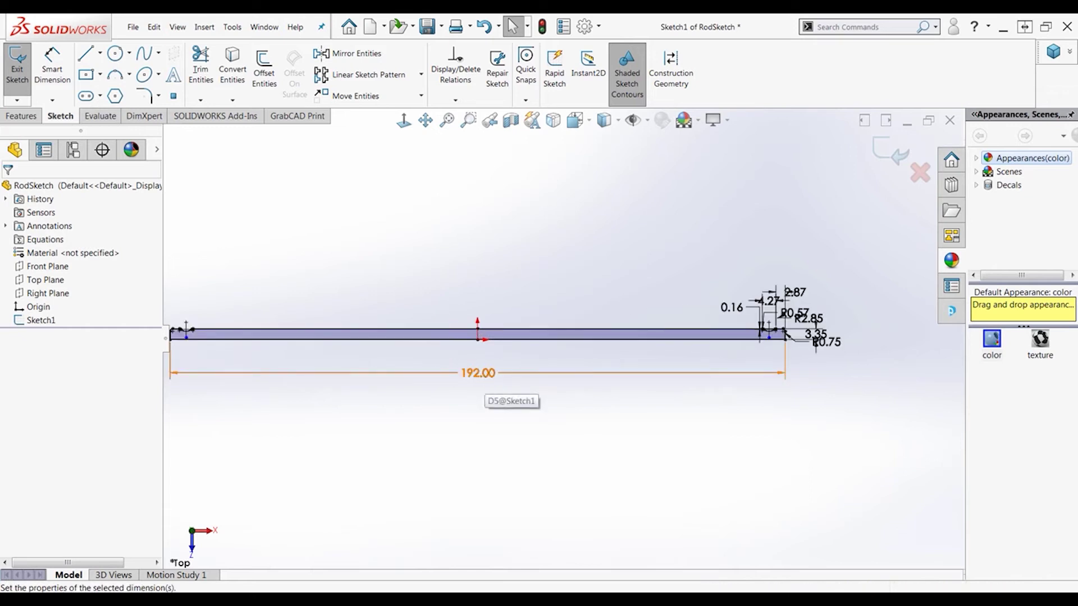
click(633, 120)
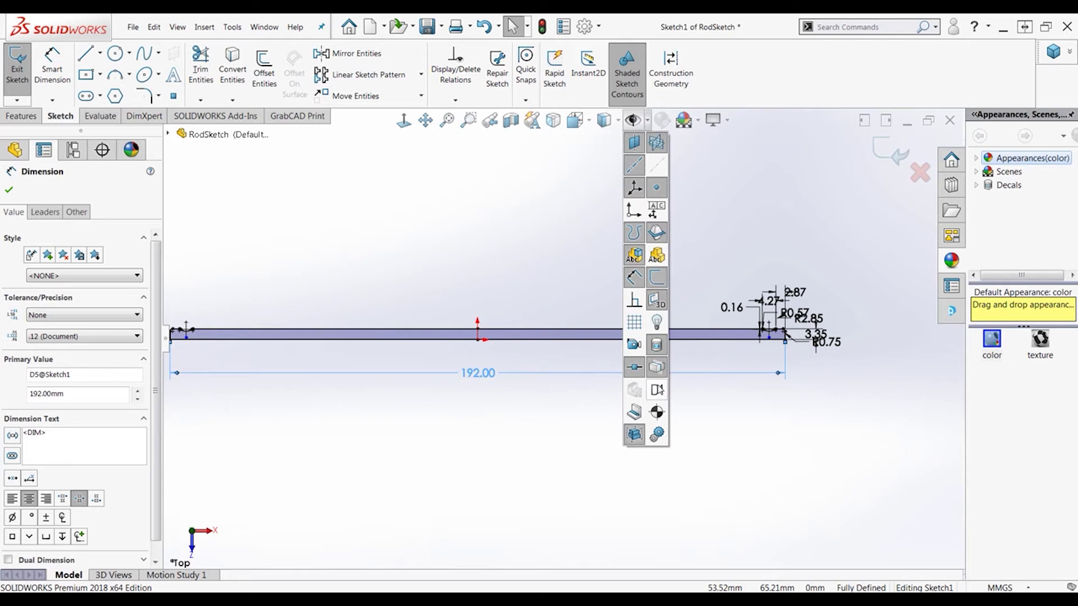
click(657, 390)
double_click(483, 384)
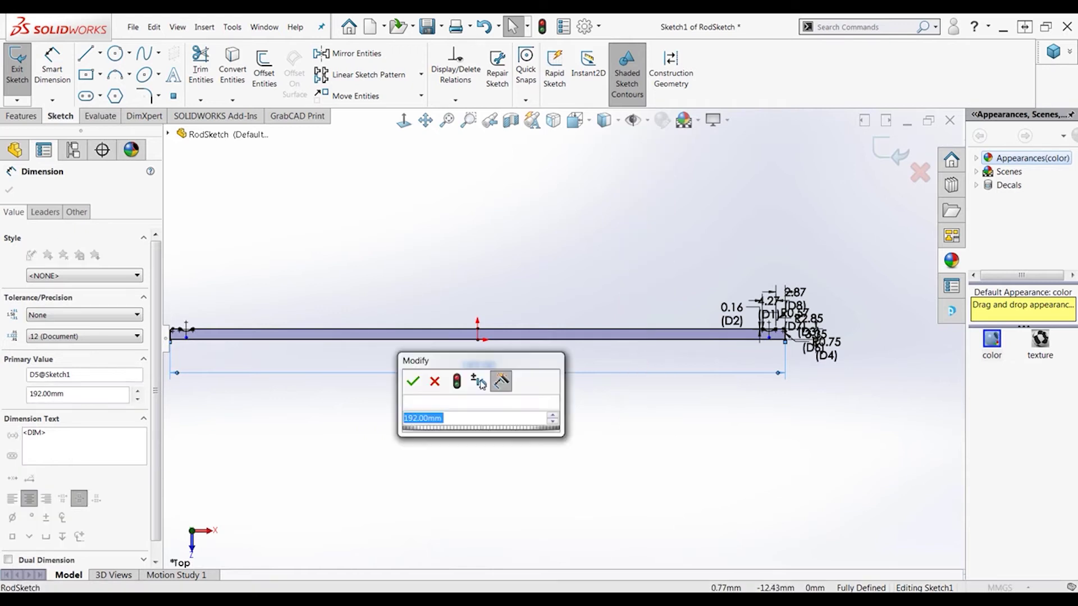
click(476, 404)
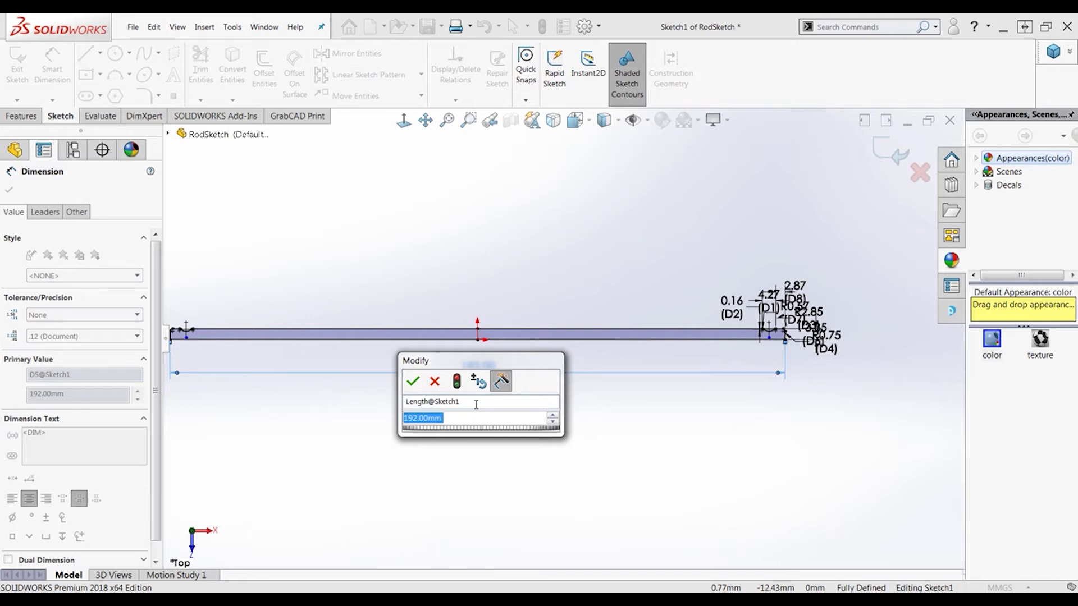
key(Return)
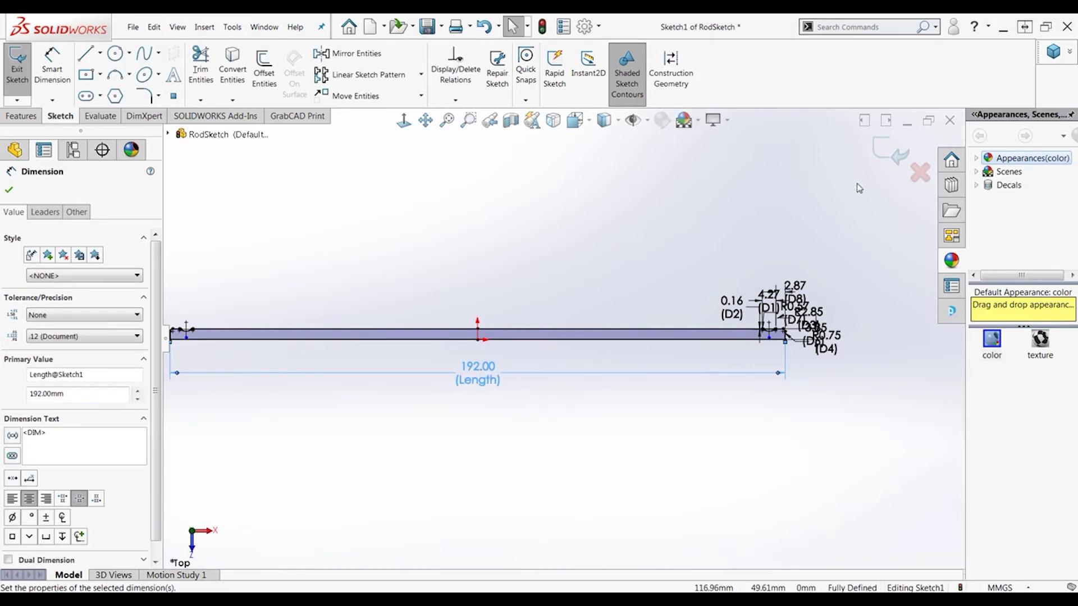
Revolve Sketch1 a full 360° (Blind) into the solid 192 mm rod, Revolve1
click(875, 158)
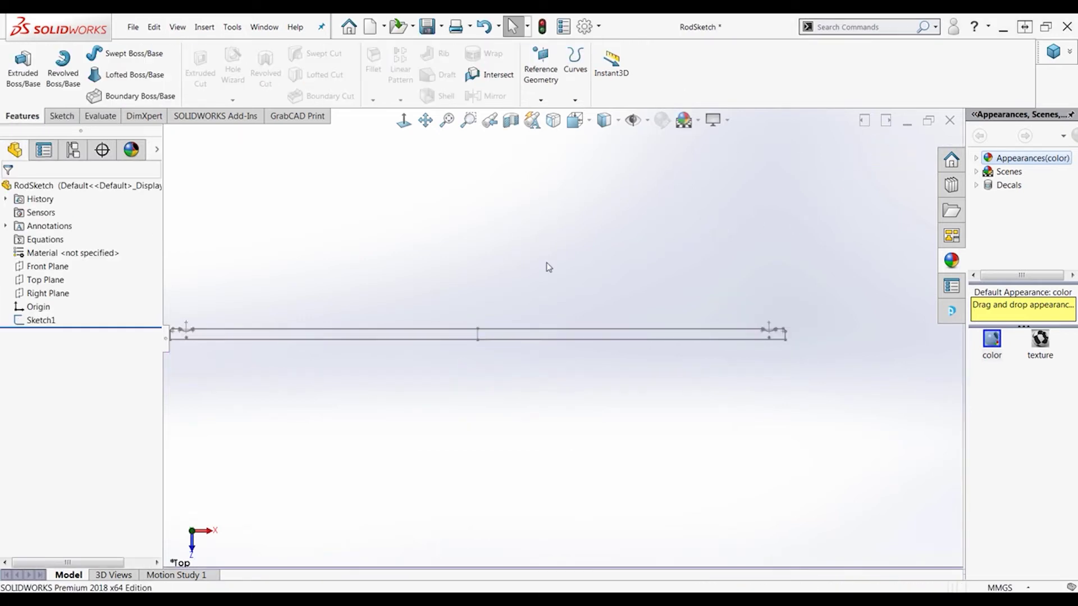
scroll(422, 350, down, 1)
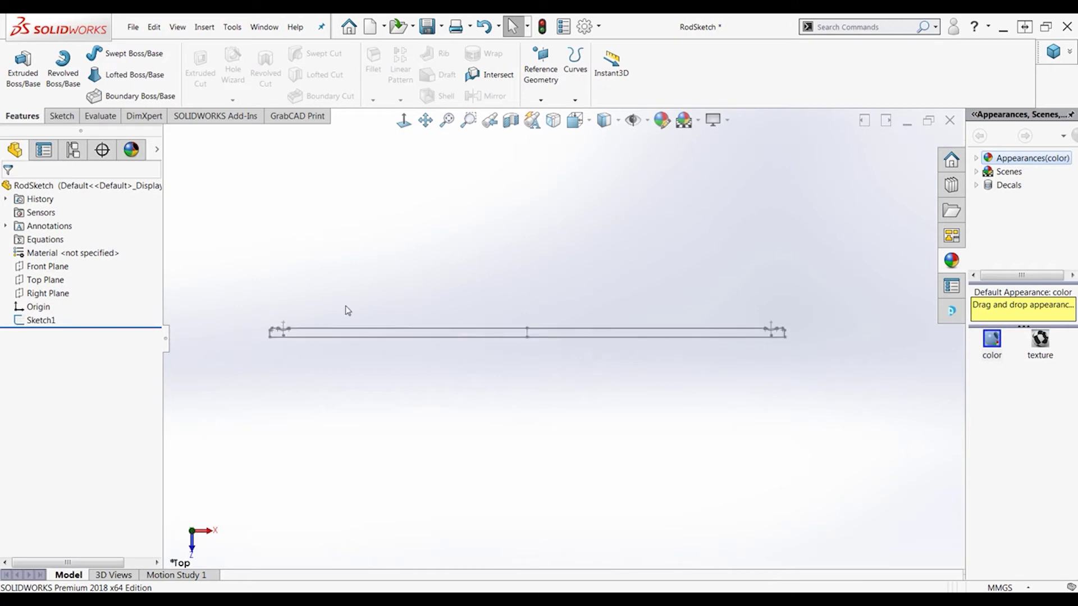
click(80, 83)
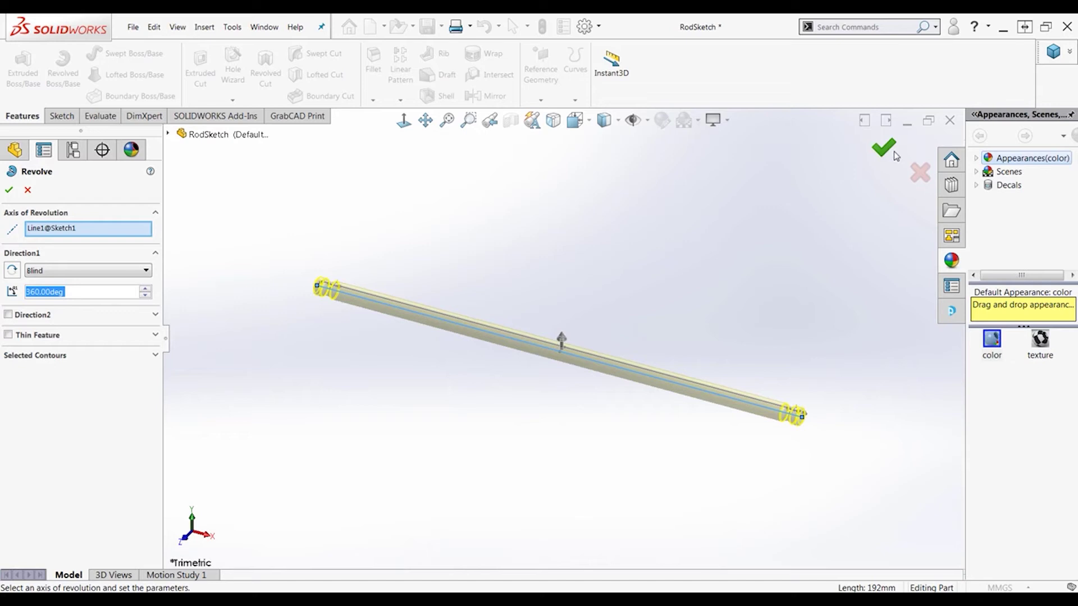
click(892, 149)
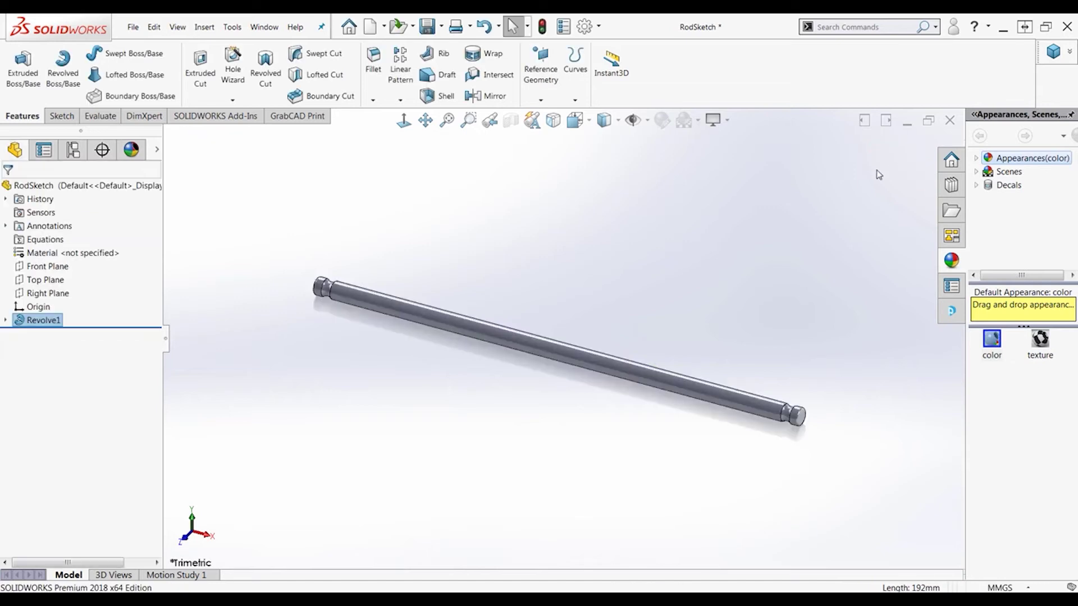
Start a sketch on the Right Plane with a 4 mm vertical line up from the origin
click(53, 298)
click(64, 283)
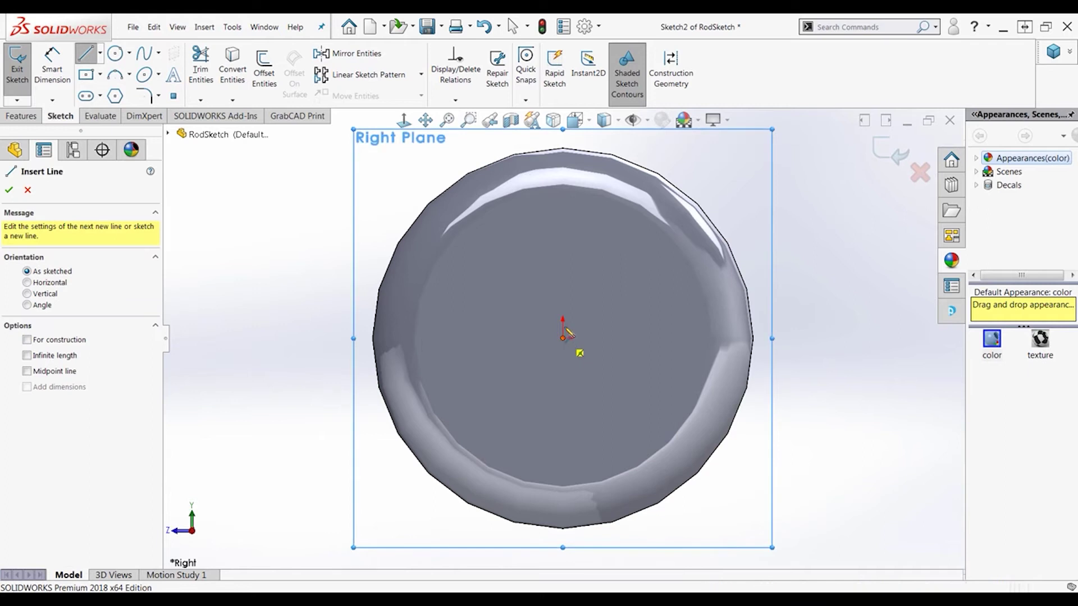
click(563, 337)
click(563, 148)
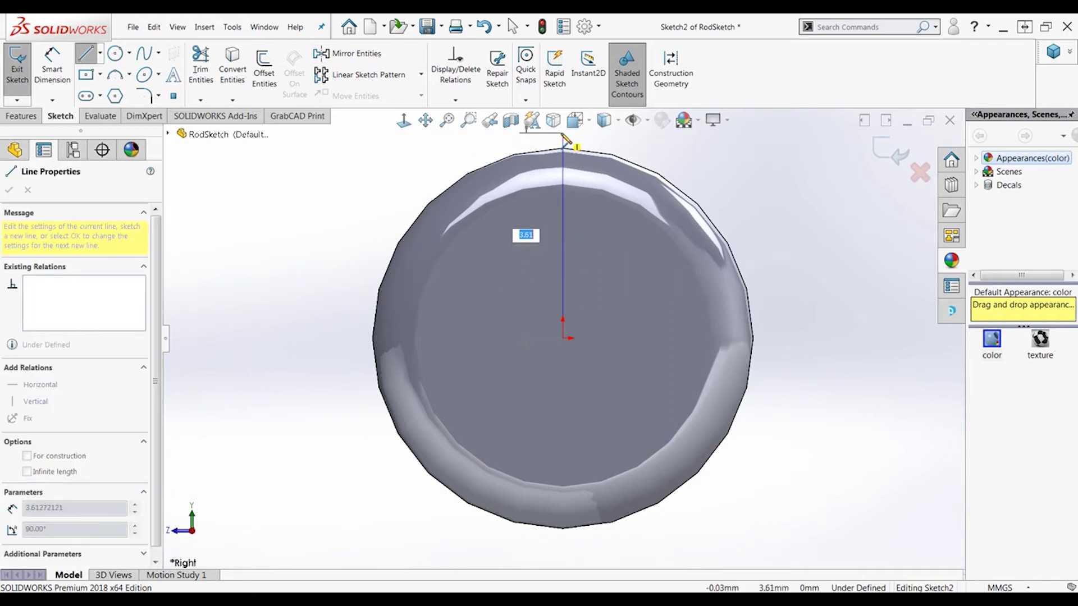
text(4)
key(Return)
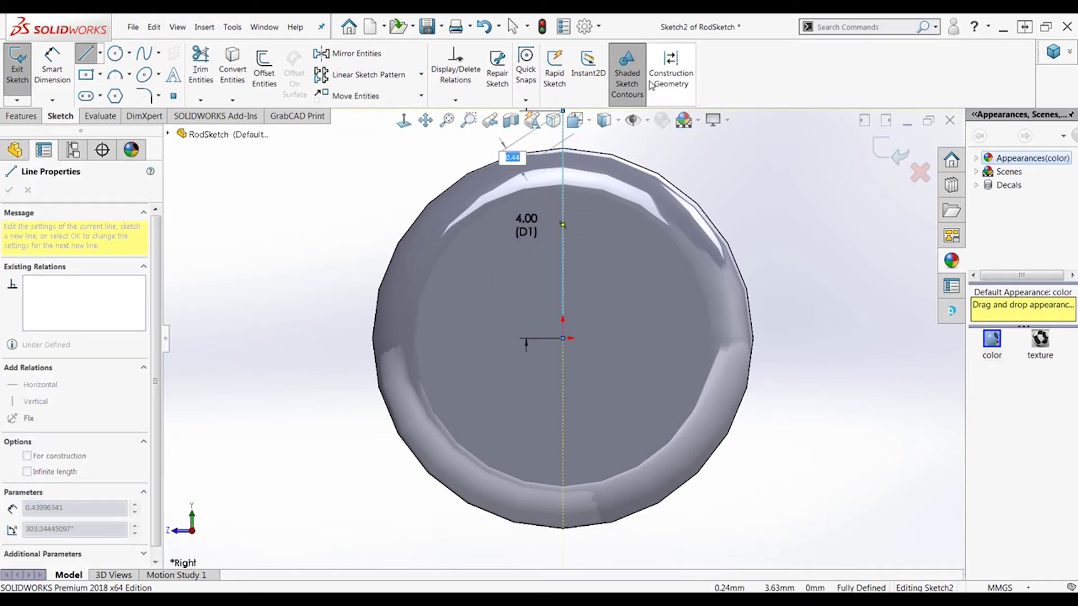
key(Escape)
key(Escape)
key(f)
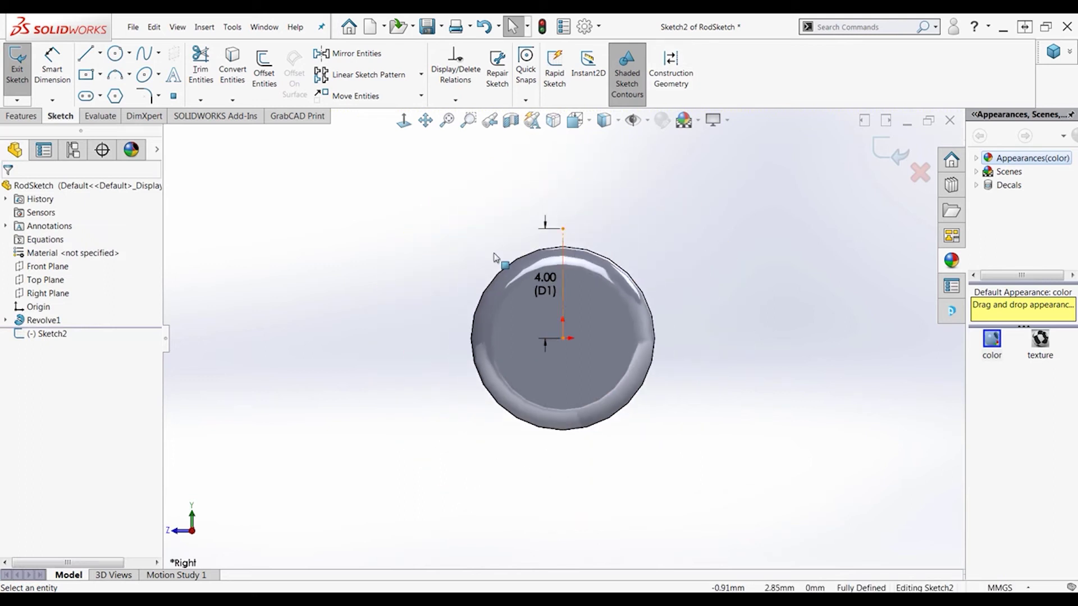
Draw connected angled, vertical and horizontal lines from the centerline to the rod's outer edge
click(89, 57)
scroll(559, 261, down, 4)
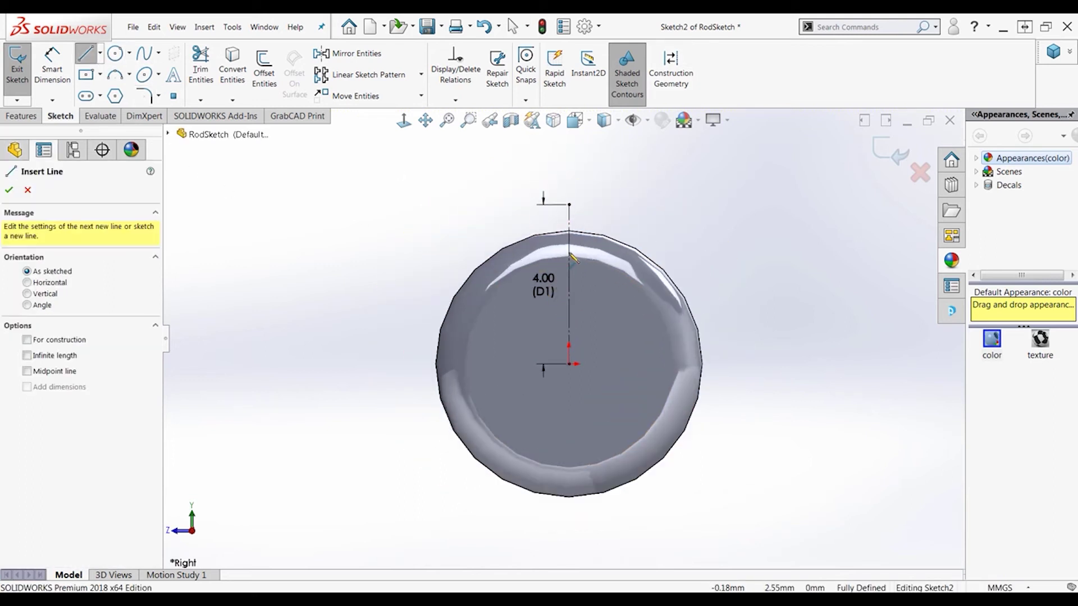
click(569, 284)
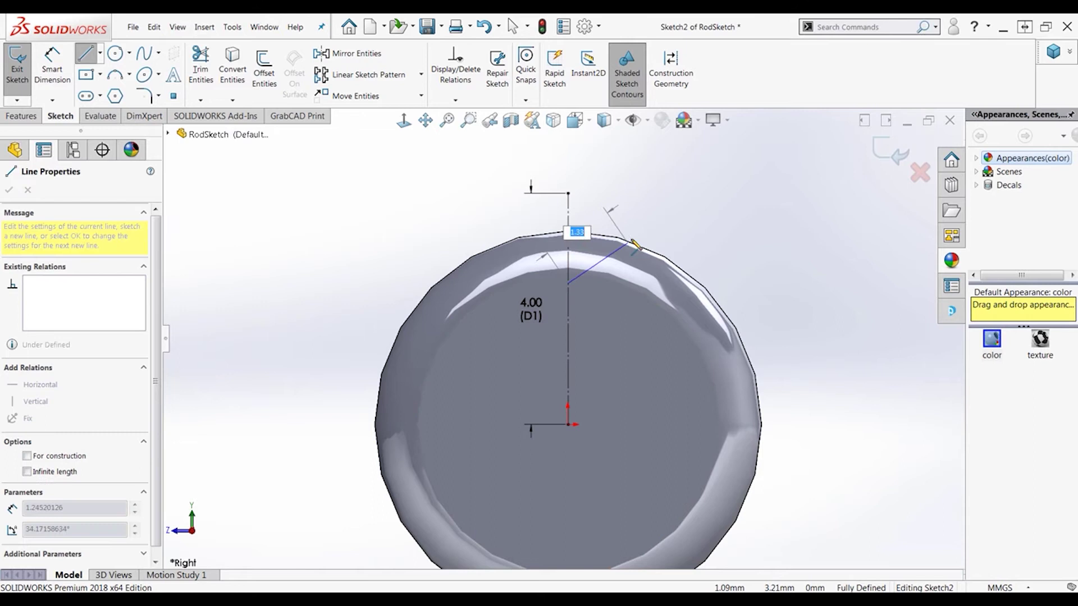
click(653, 242)
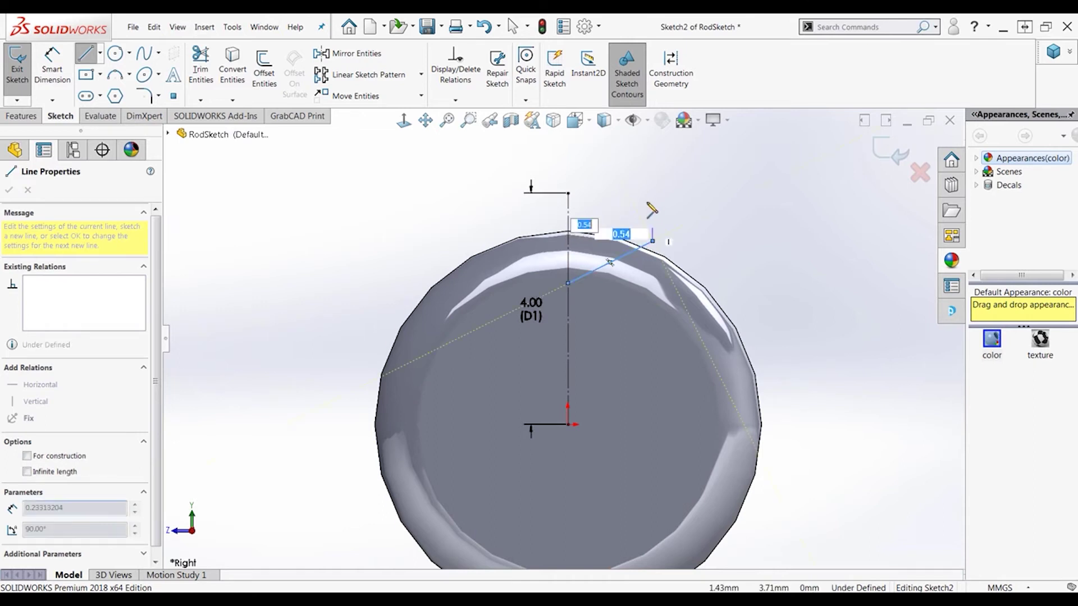
click(653, 194)
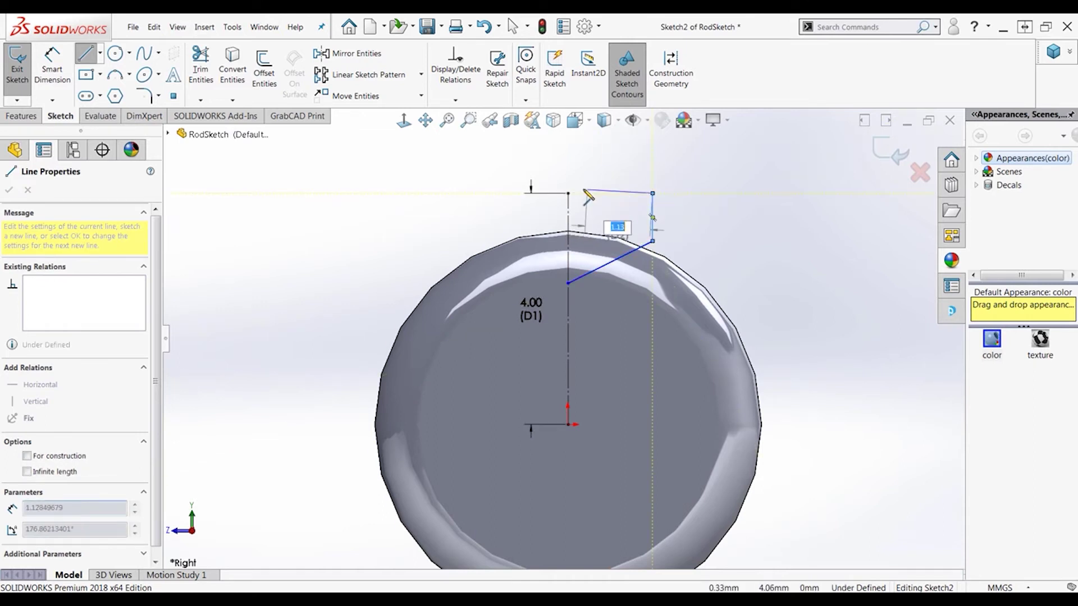
click(568, 193)
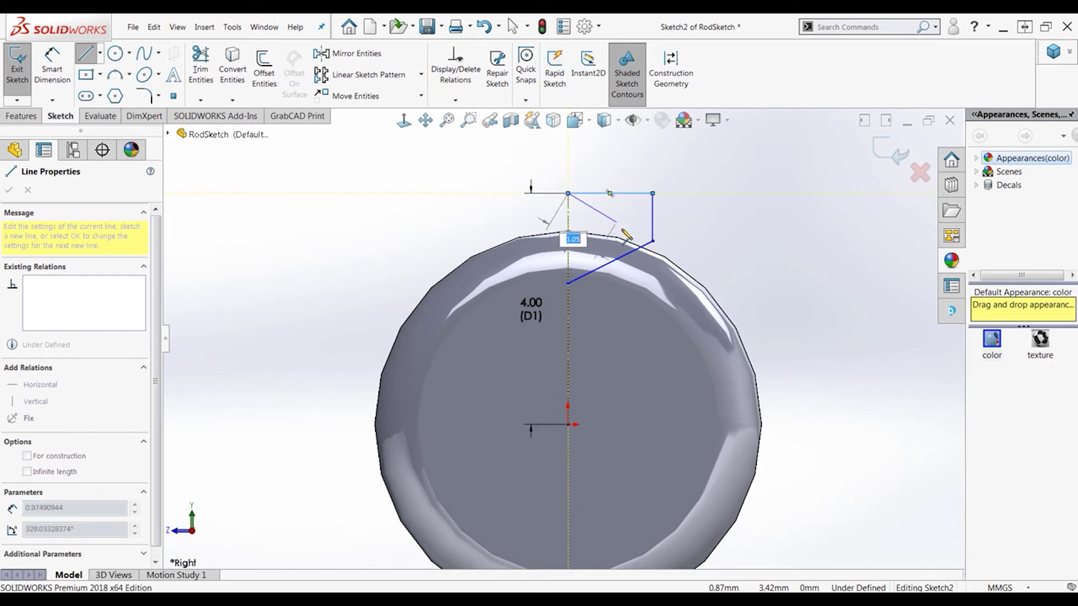
mouse_move(617, 224)
right_down()
mouse_move(706, 226)
mouse_move(629, 206)
right_up()
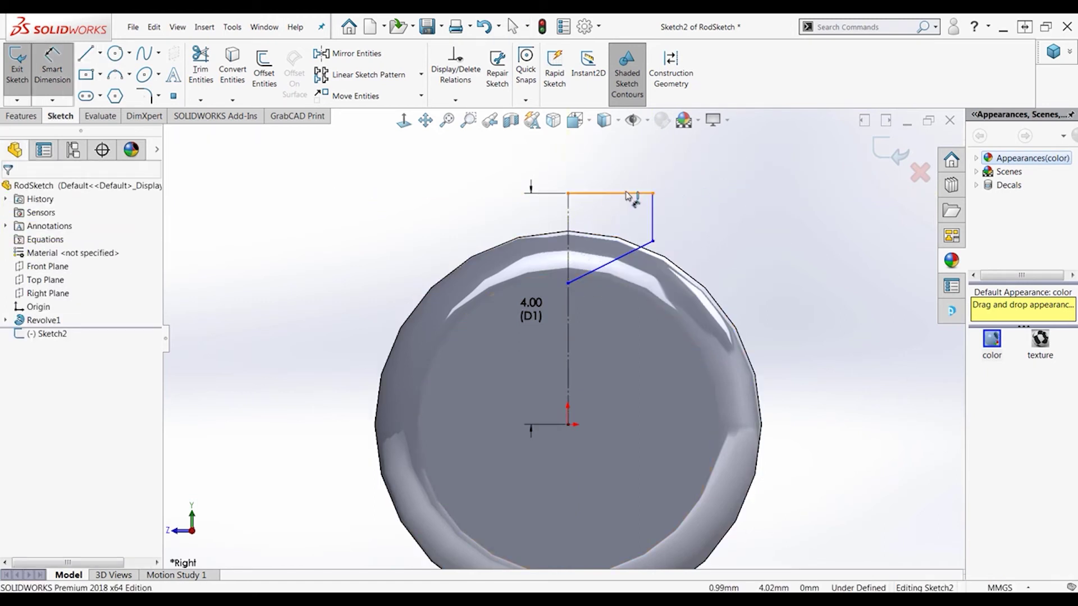
Dimension the top horizontal line at 1.46 and set the short vertical line to 1 mm
click(628, 195)
click(610, 164)
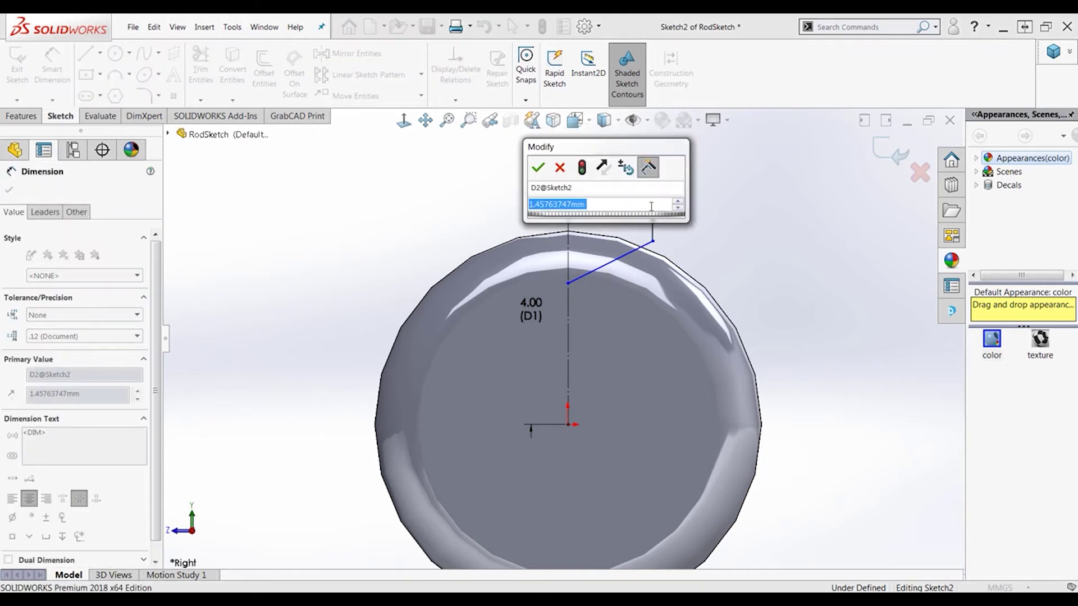
click(559, 168)
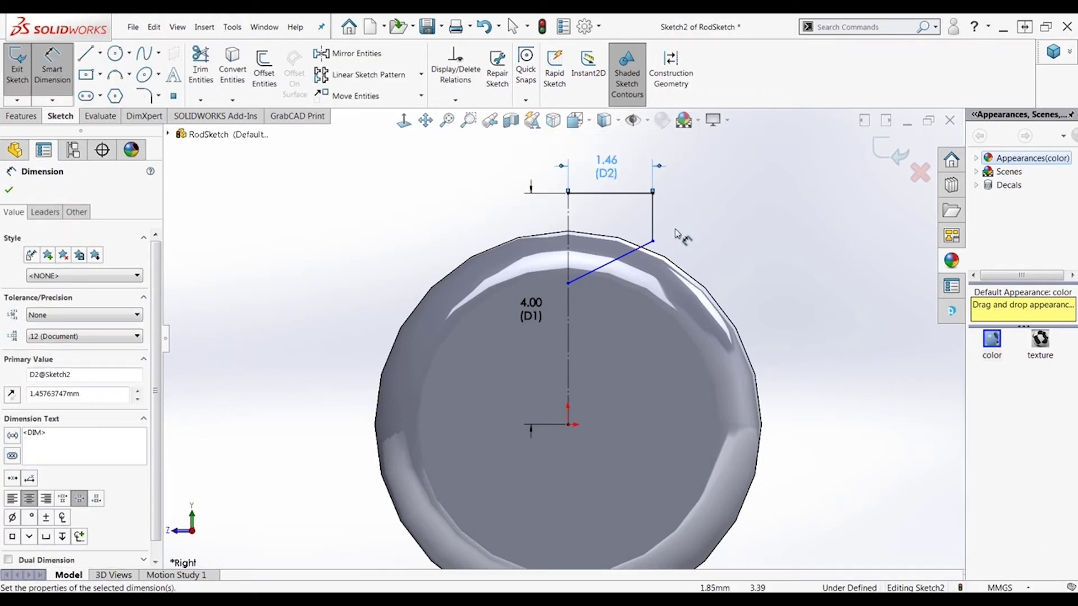
key(Escape)
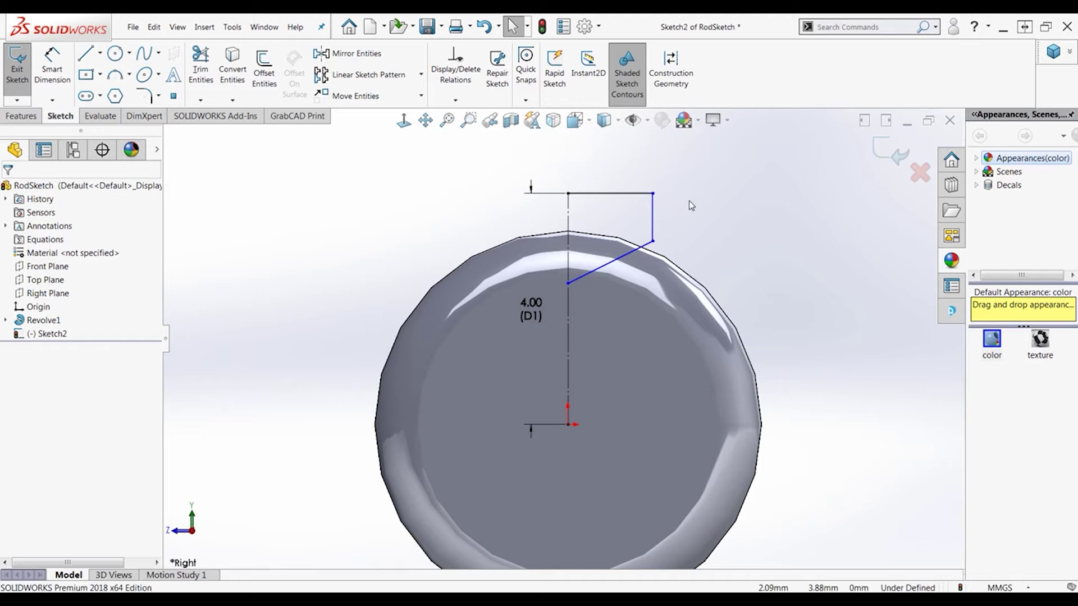
right_drag(700, 208, 696, 153)
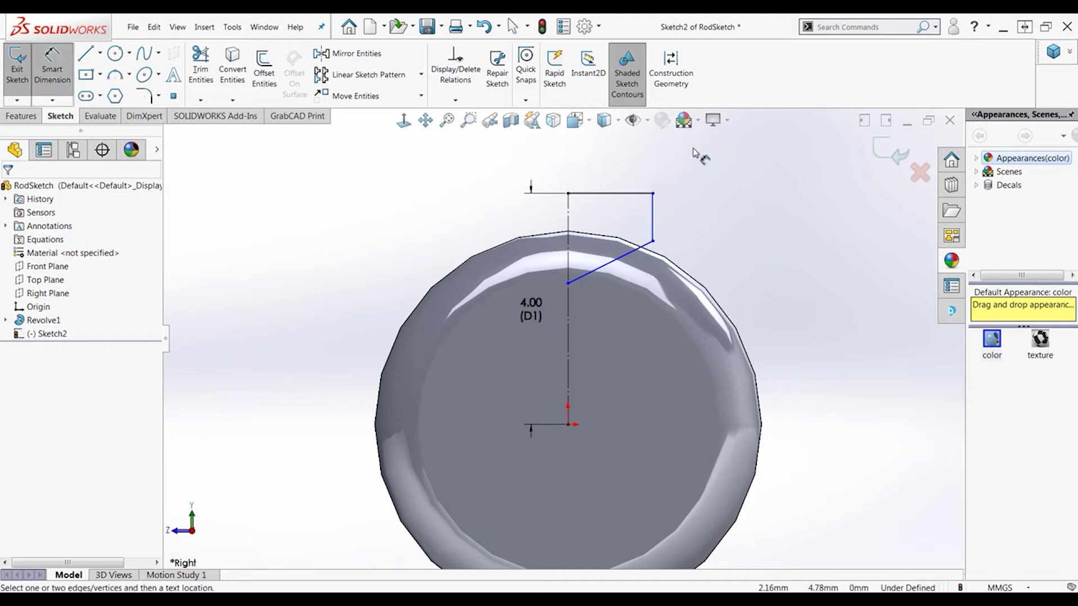
click(653, 224)
click(706, 225)
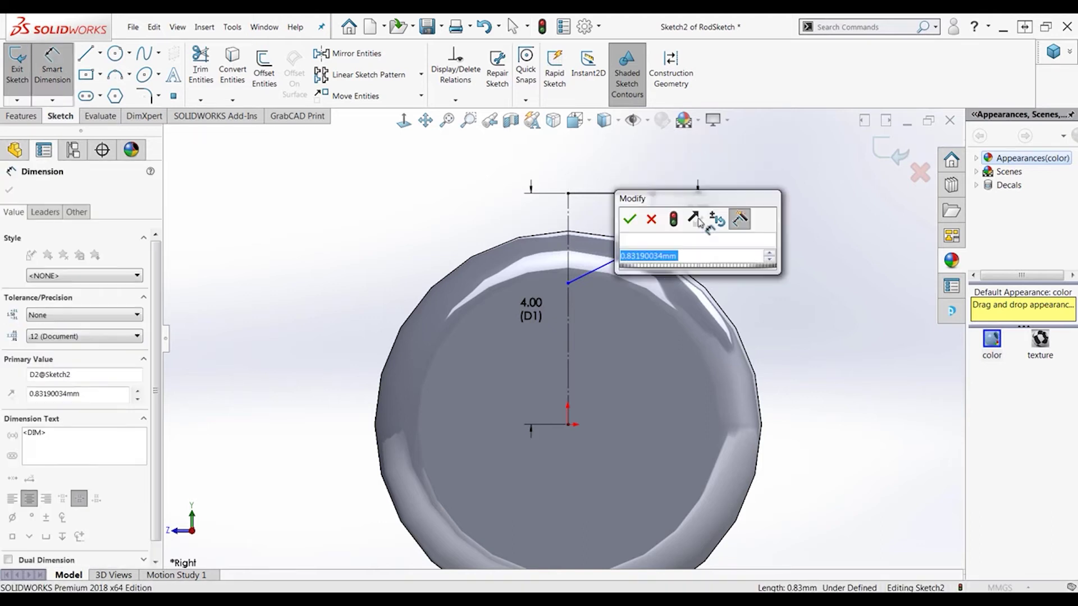
text(1)
key(Return)
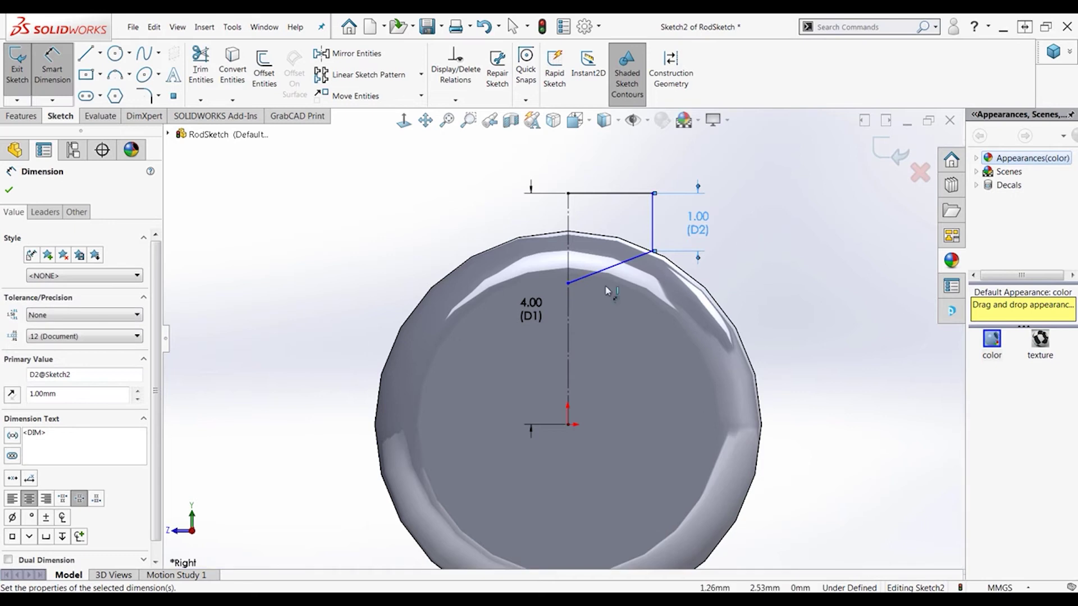
Add a 1 mm vertical offset and a 57.5° (115/2) angle to the vertical centerline
click(569, 284)
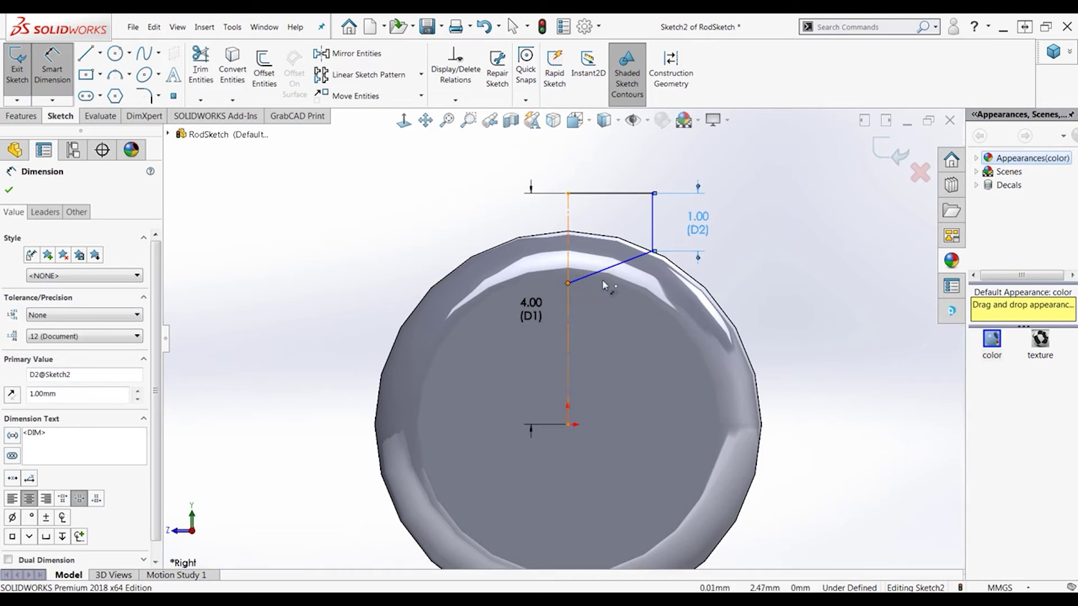
click(653, 253)
click(781, 286)
text(1)
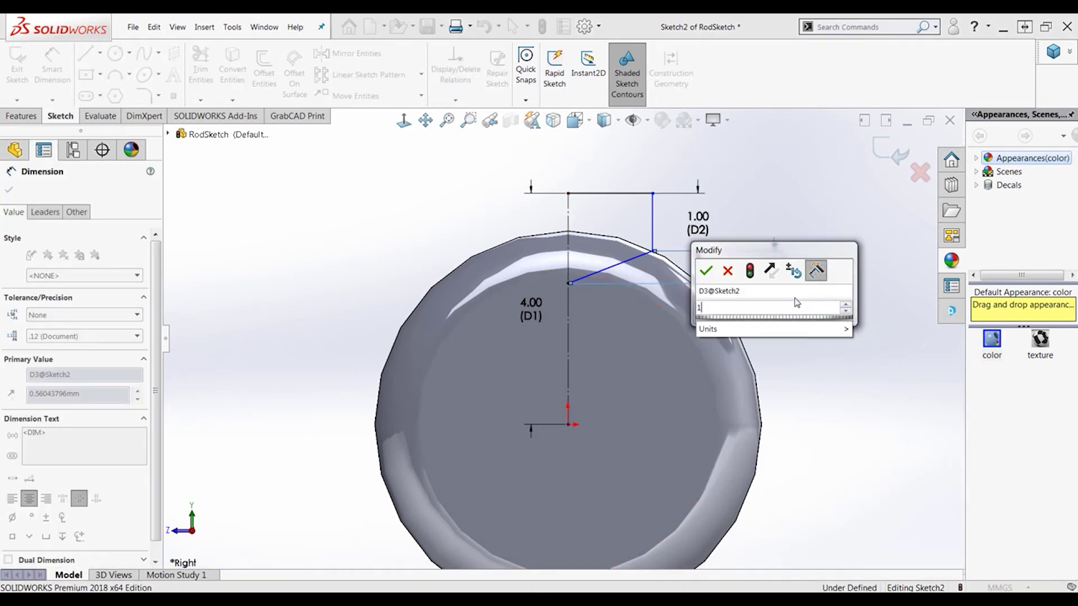
key(Return)
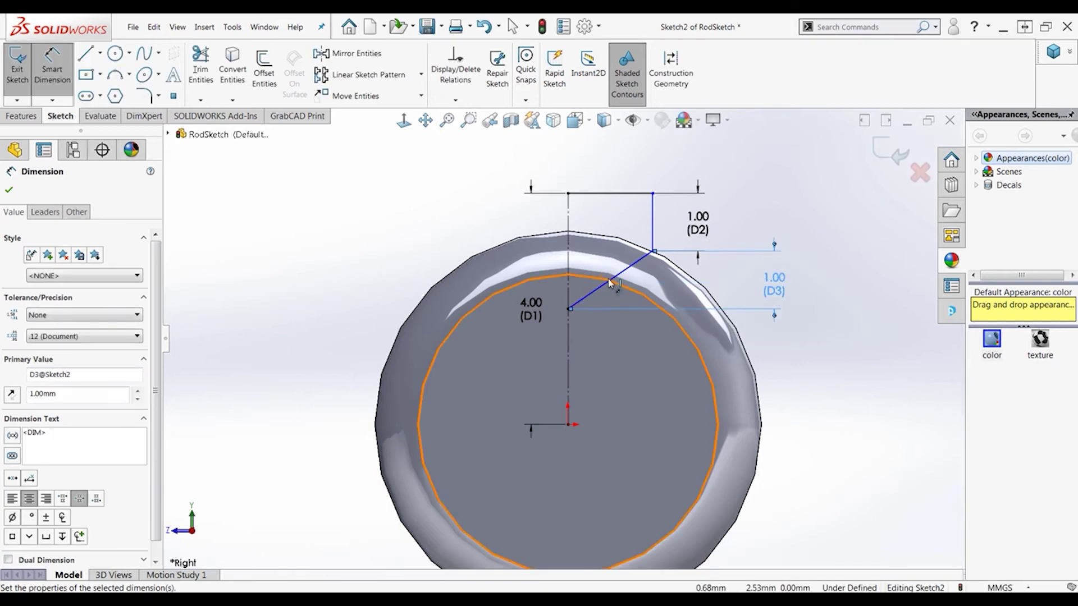
click(610, 282)
click(569, 269)
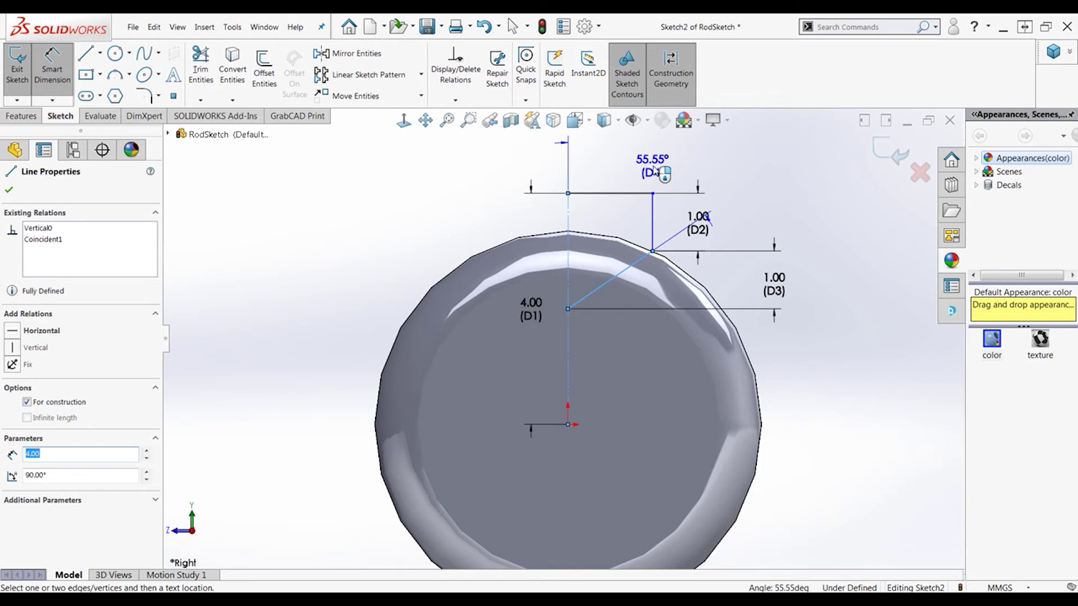
click(654, 171)
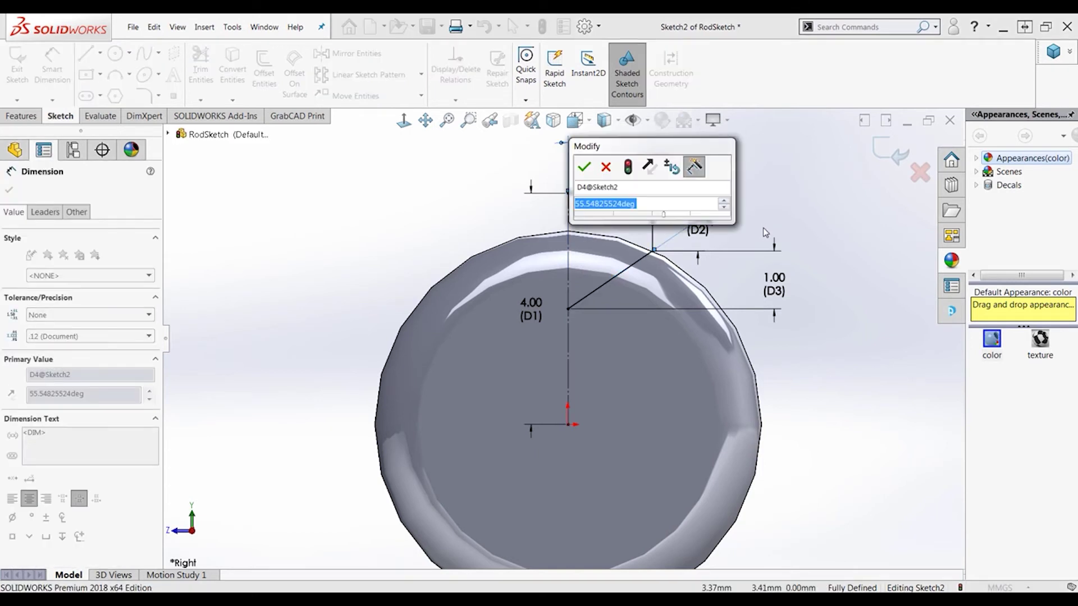
text(115/2)
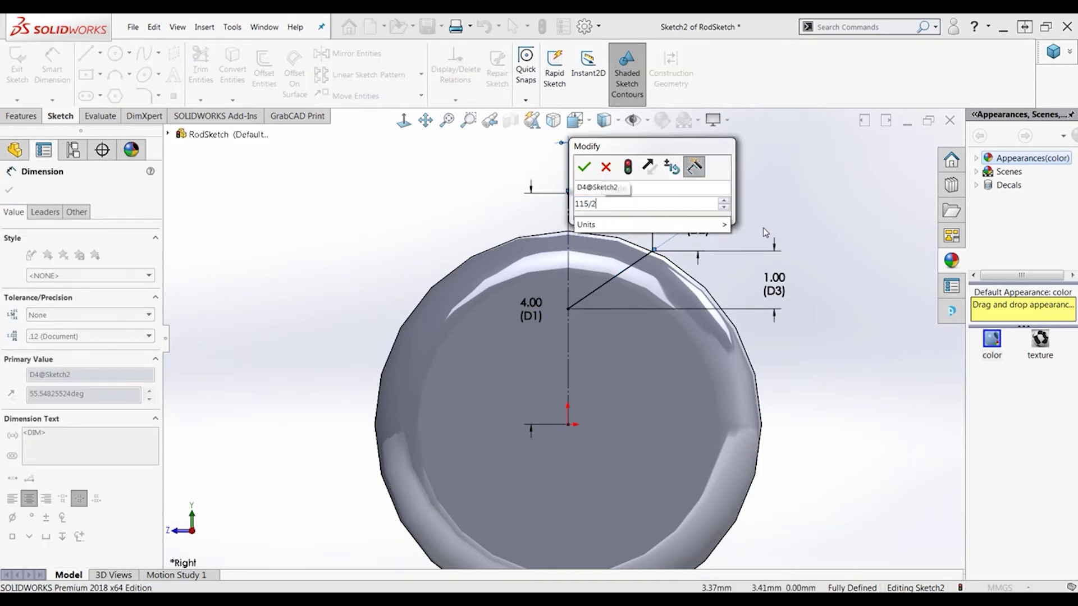
key(Return)
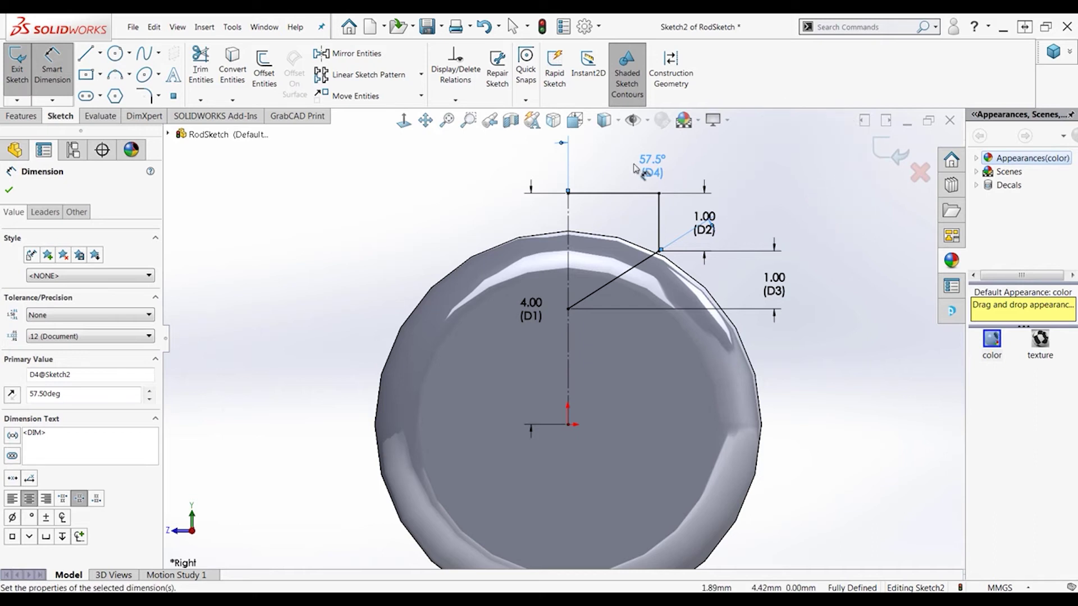
Mirror the top, vertical and diagonal groove lines about the vertical centreline into a closed V profile
click(354, 53)
click(612, 193)
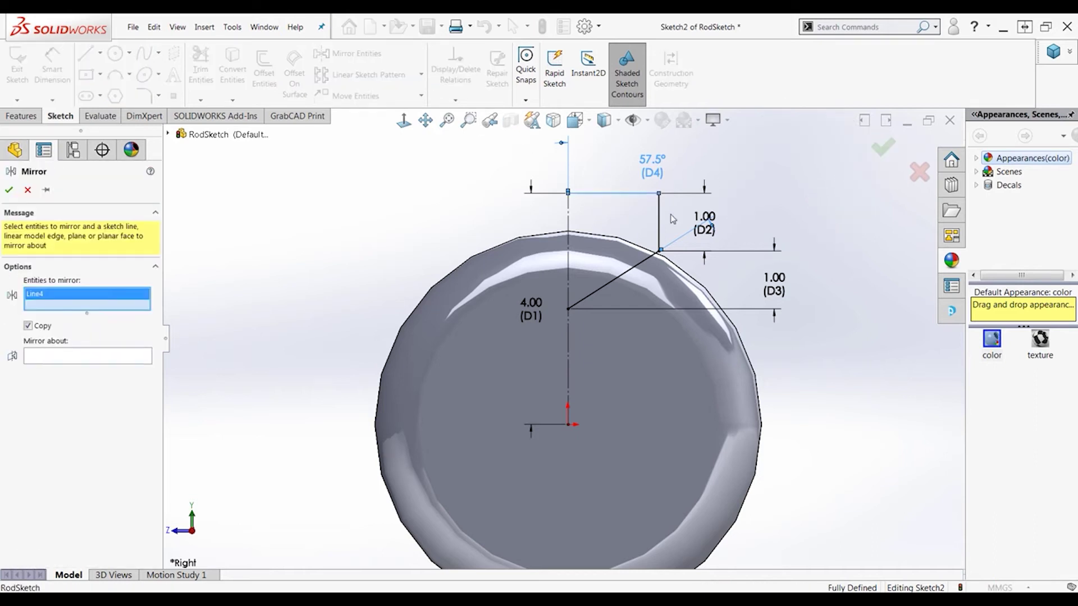
click(661, 224)
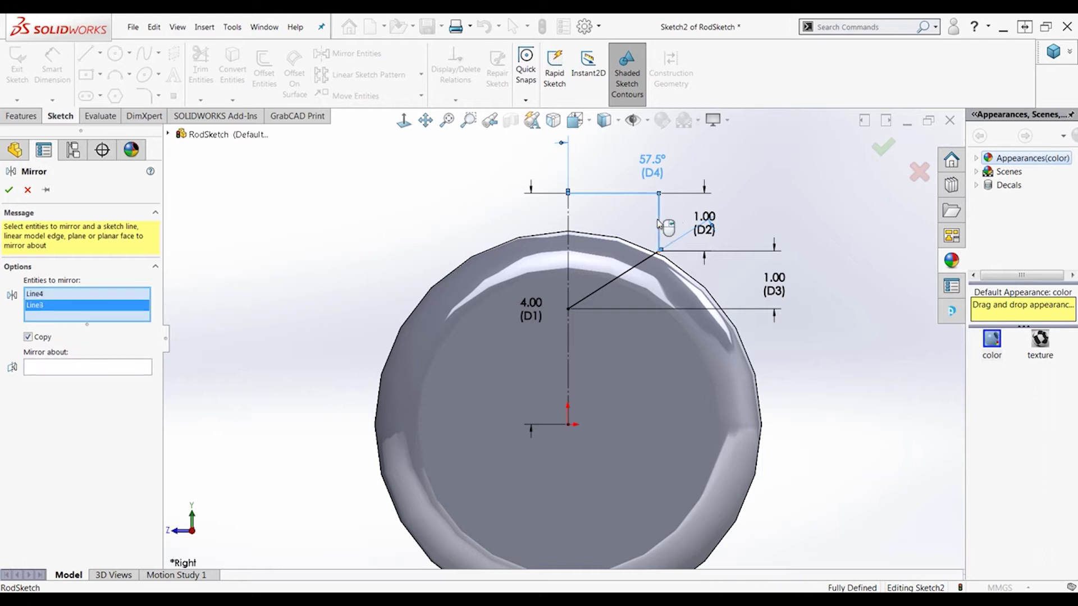
click(641, 261)
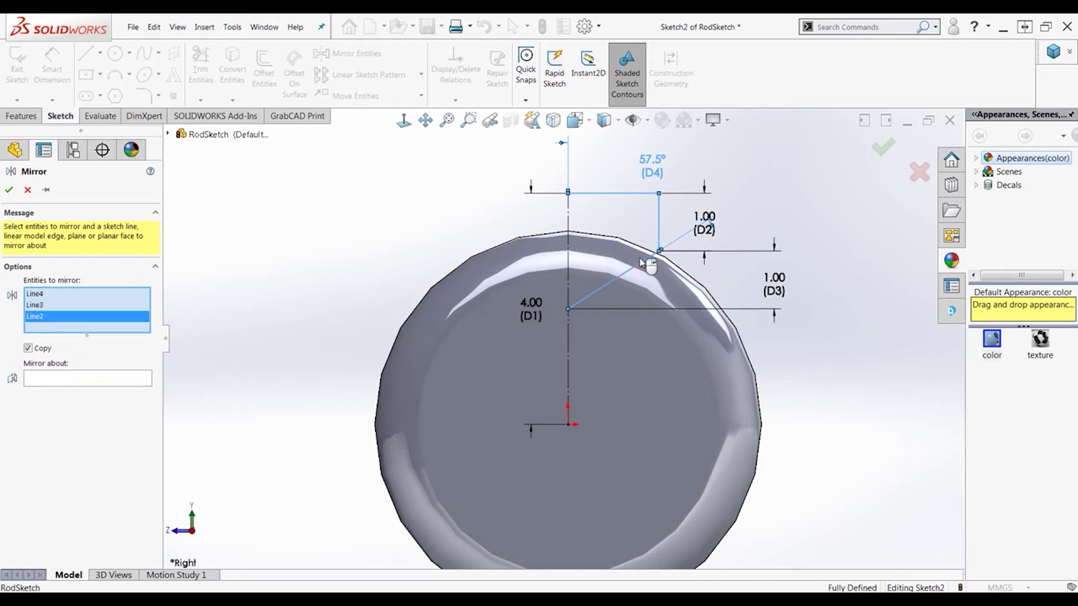
click(87, 380)
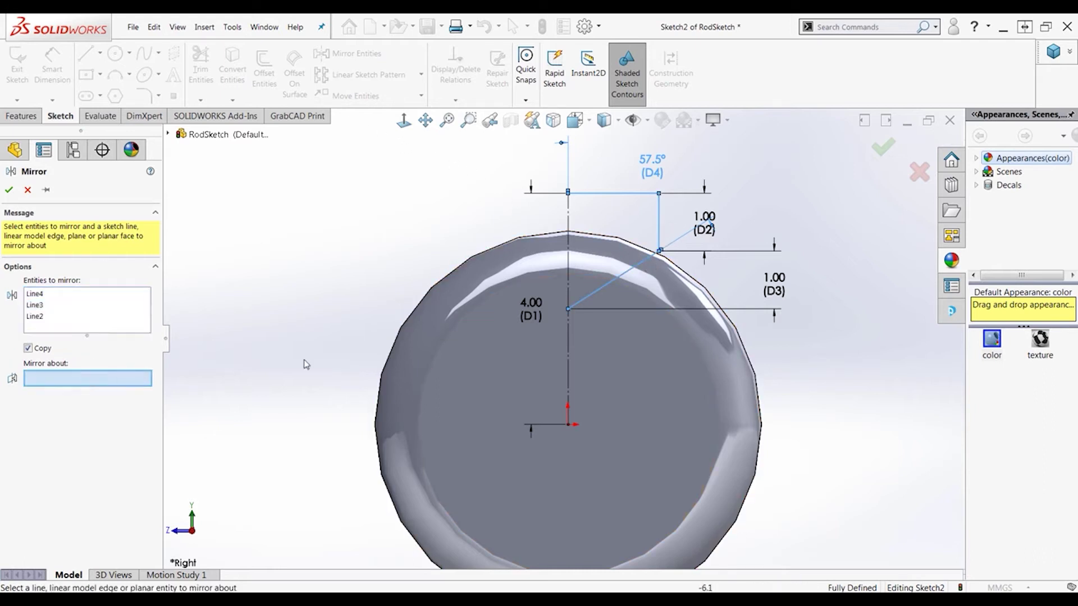
click(569, 260)
click(885, 156)
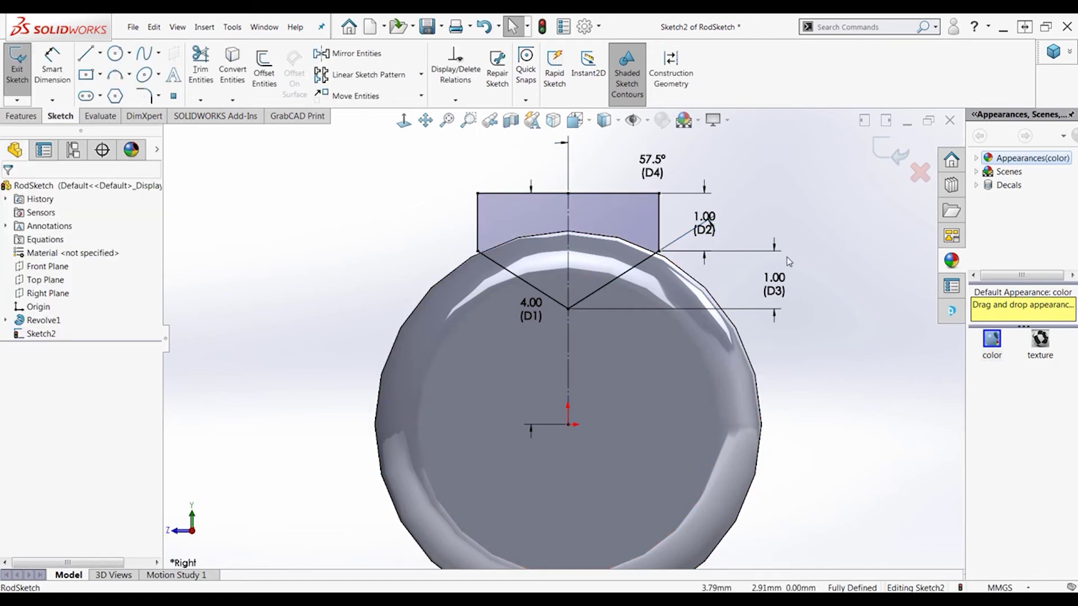
middle_drag(617, 253, 418, 247)
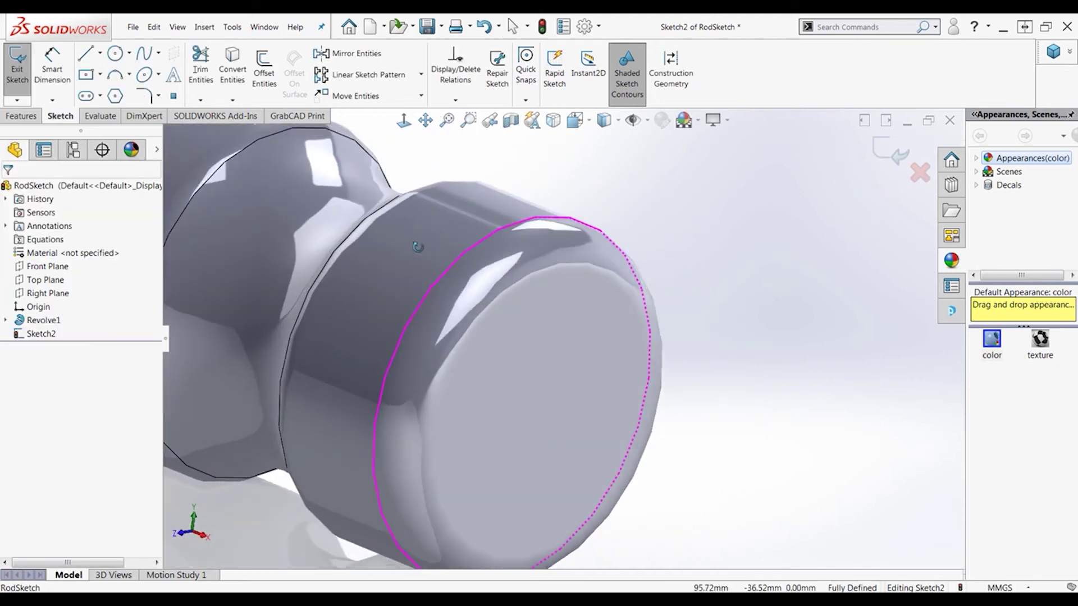
scroll(418, 247, up, 10)
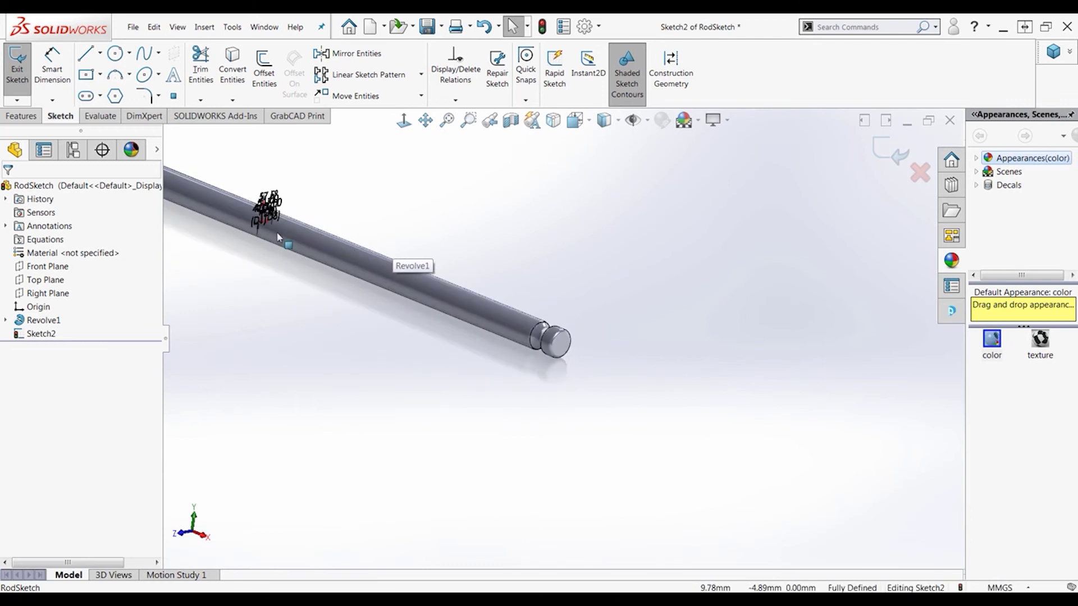
scroll(277, 235, down, 5)
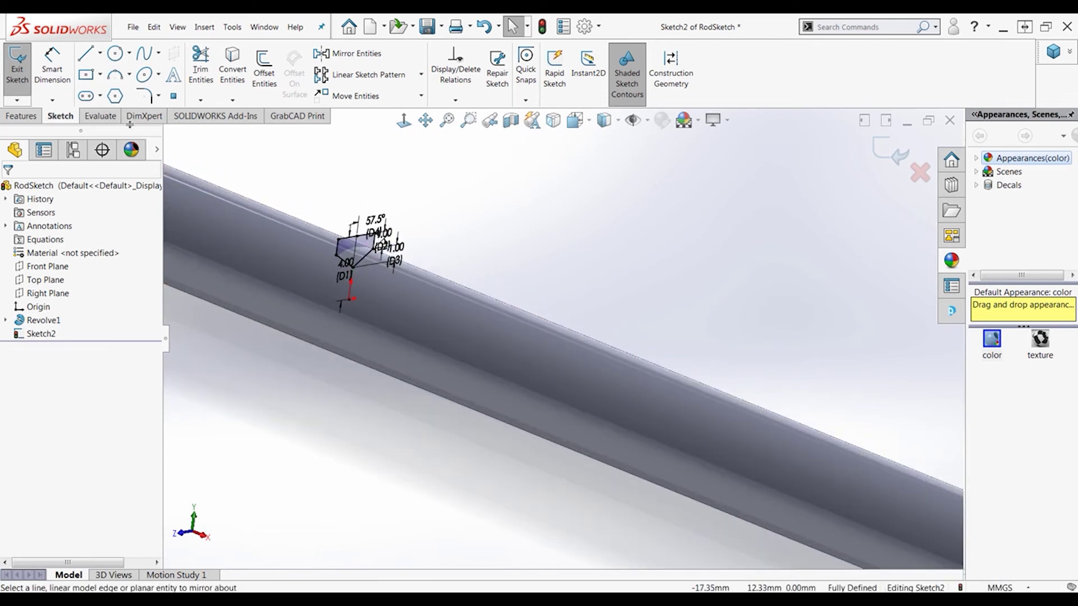
Start an extruded cut with Direction 1 ending 10 mm offset from the rod's left end face
click(22, 116)
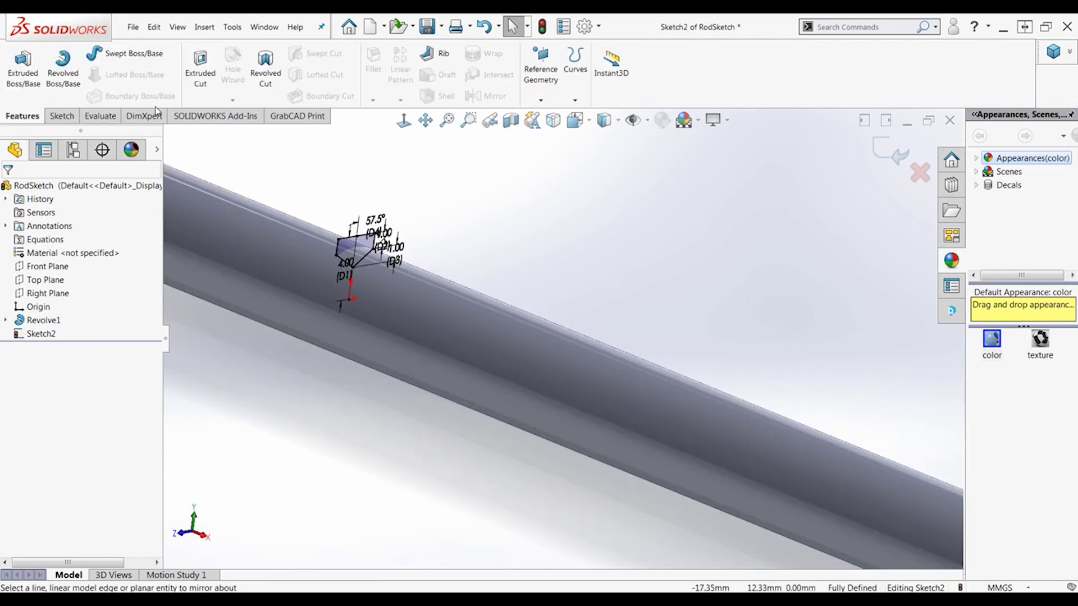
click(200, 71)
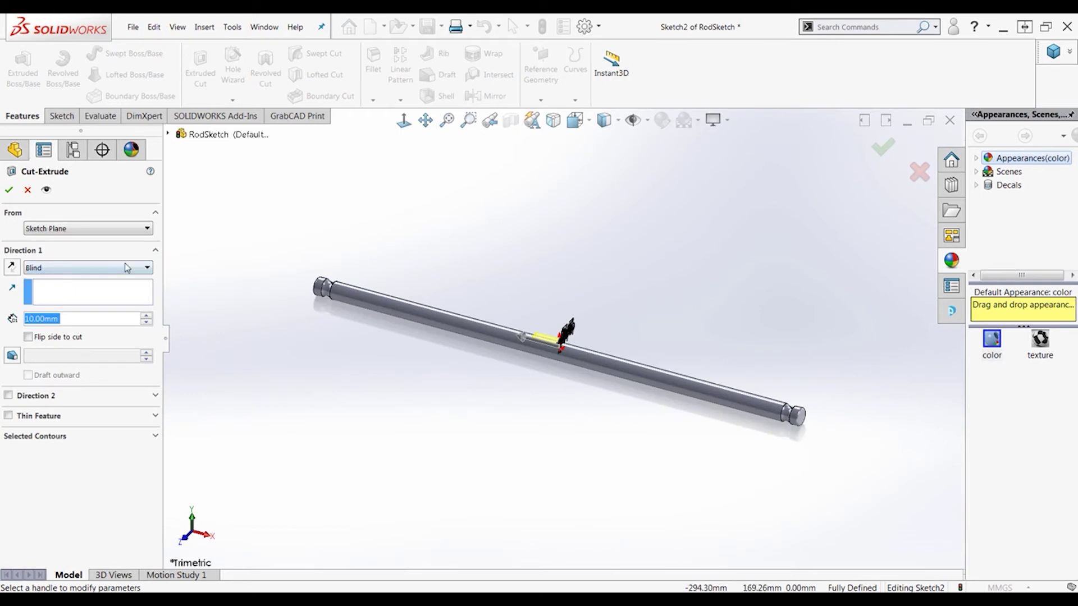
click(126, 274)
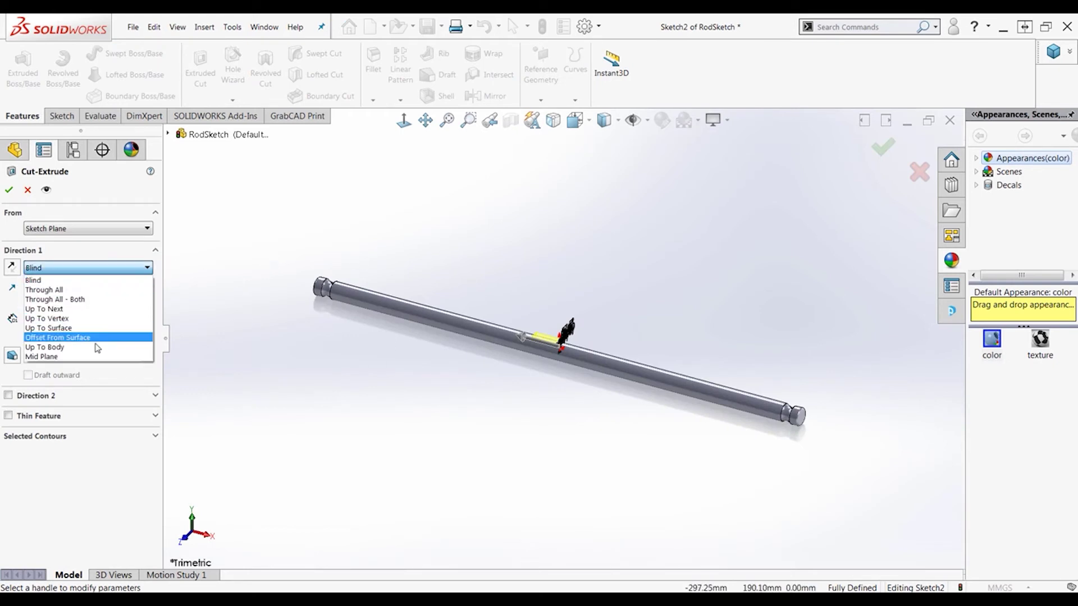
click(56, 337)
mouse_move(337, 314)
middle_down()
mouse_move(346, 322)
mouse_move(336, 293)
middle_up()
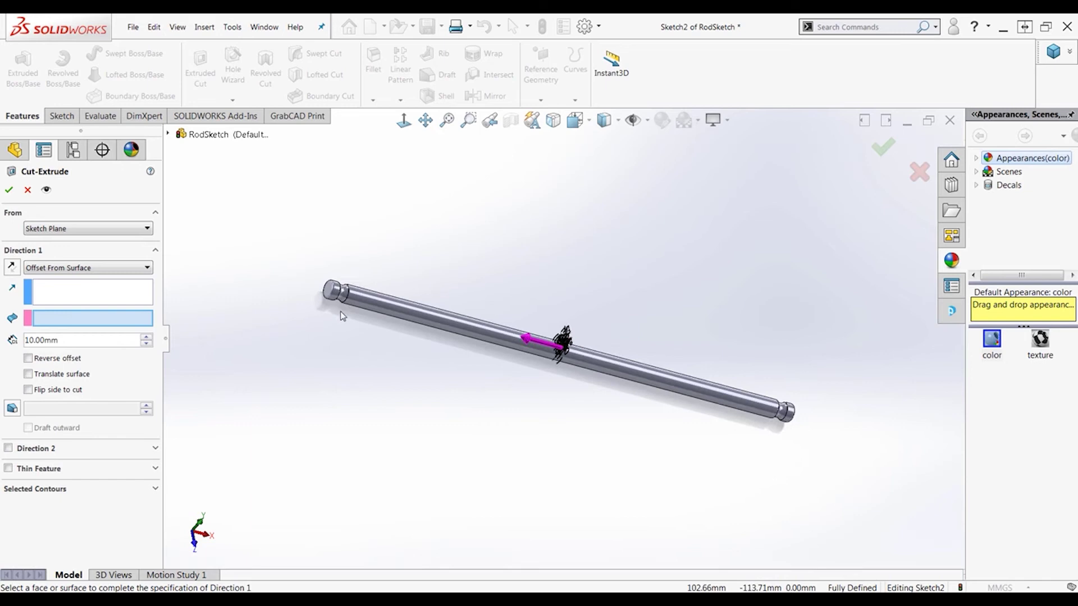
scroll(337, 293, down, 5)
click(408, 283)
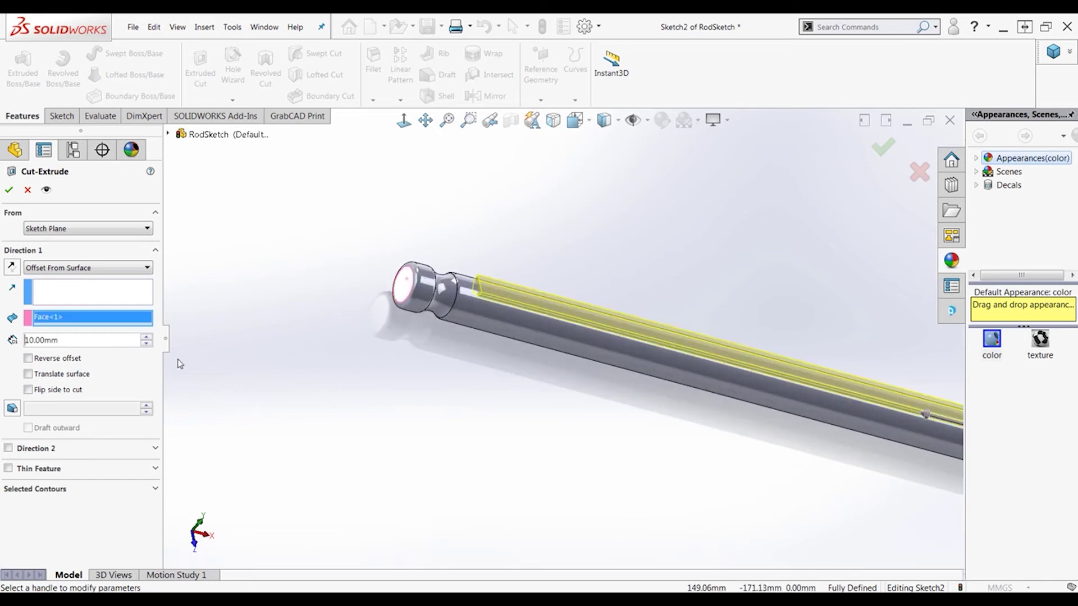
Add Direction 2 offset from the rod's other end face and confirm Cut-Extrude1
click(8, 449)
click(79, 465)
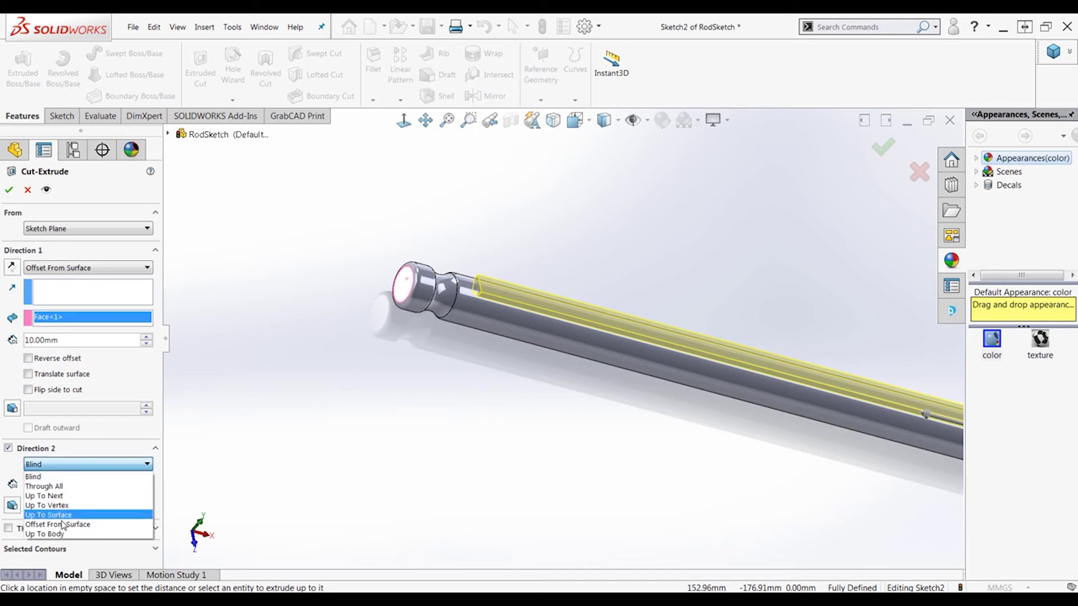
click(72, 525)
scroll(730, 410, up, 3)
middle_drag(633, 380, 562, 362)
click(588, 437)
scroll(562, 362, down, 3)
scroll(562, 362, up, 3)
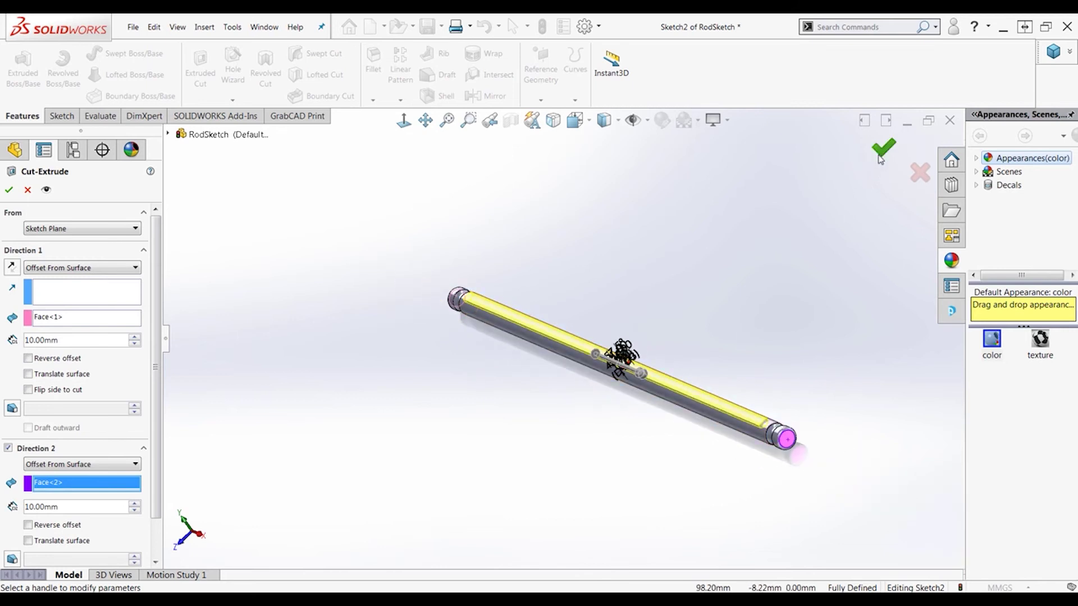
key(Return)
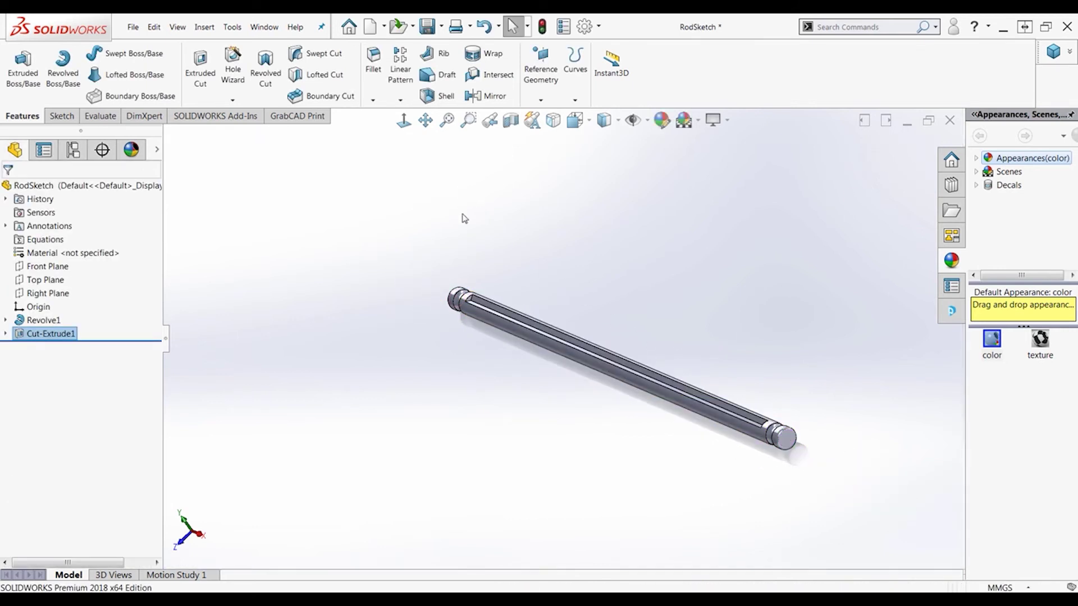
Select the first groove face, the long flat groove face and the near-end groove face for a fillet
click(373, 62)
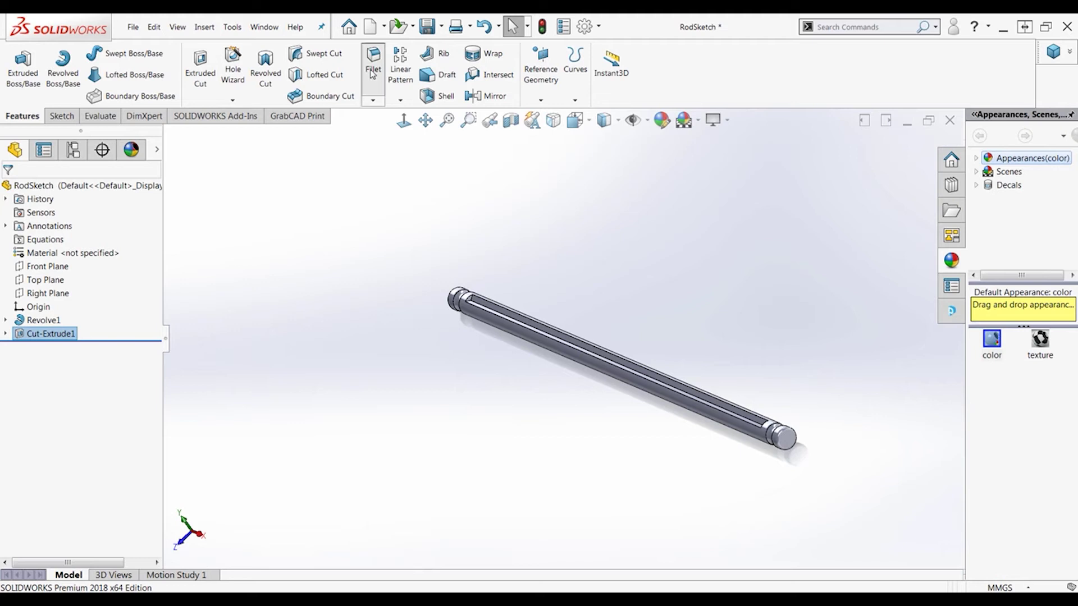
scroll(460, 303, down, 3)
scroll(464, 306, down, 2)
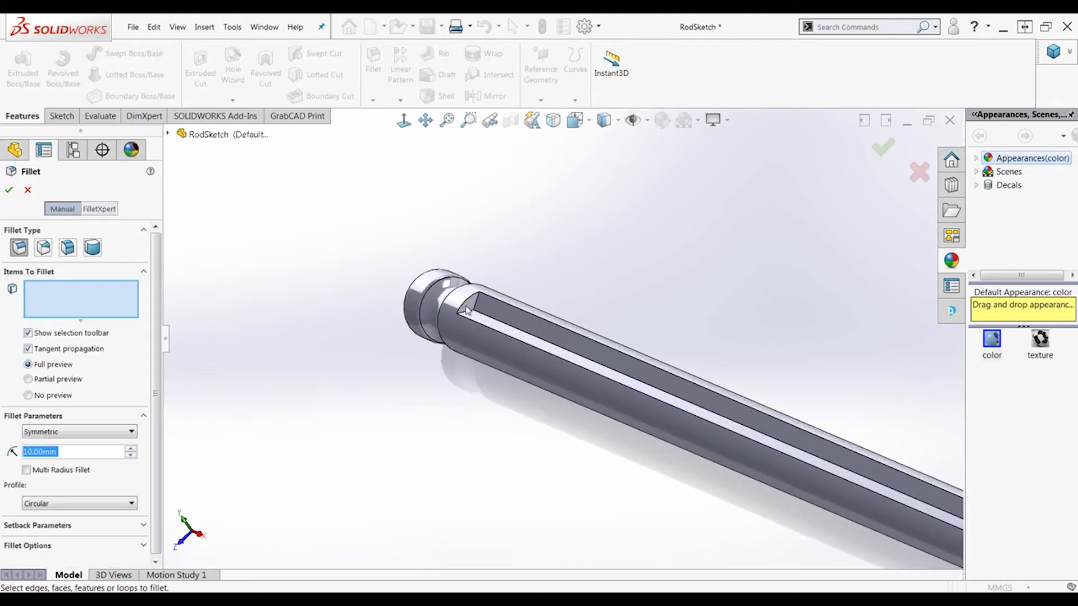
click(474, 309)
click(495, 324)
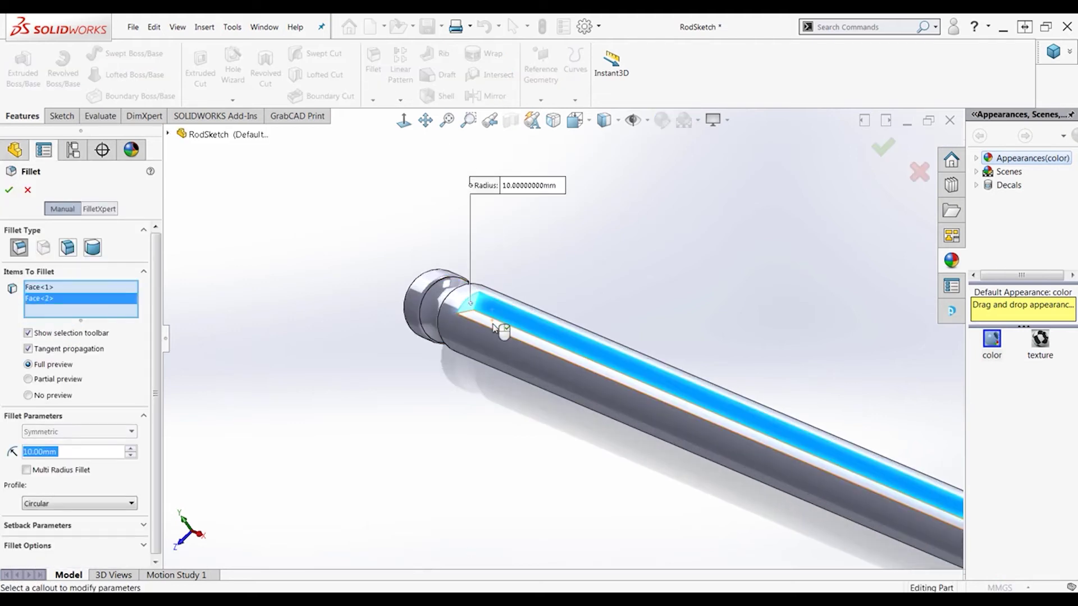
click(545, 360)
scroll(775, 409, up, 5)
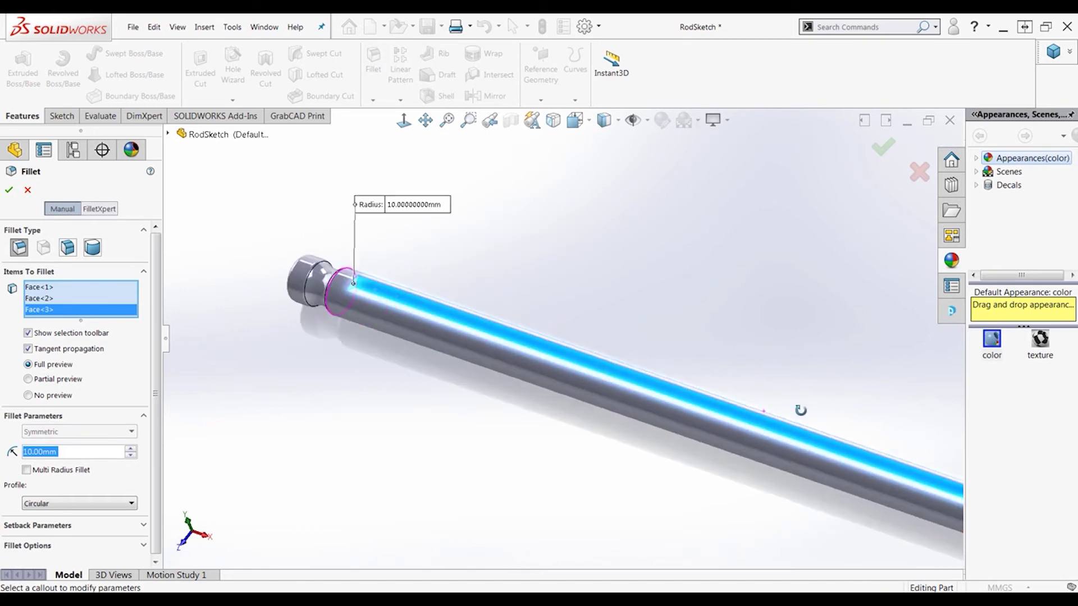
scroll(841, 445, up, 5)
scroll(867, 460, down, 6)
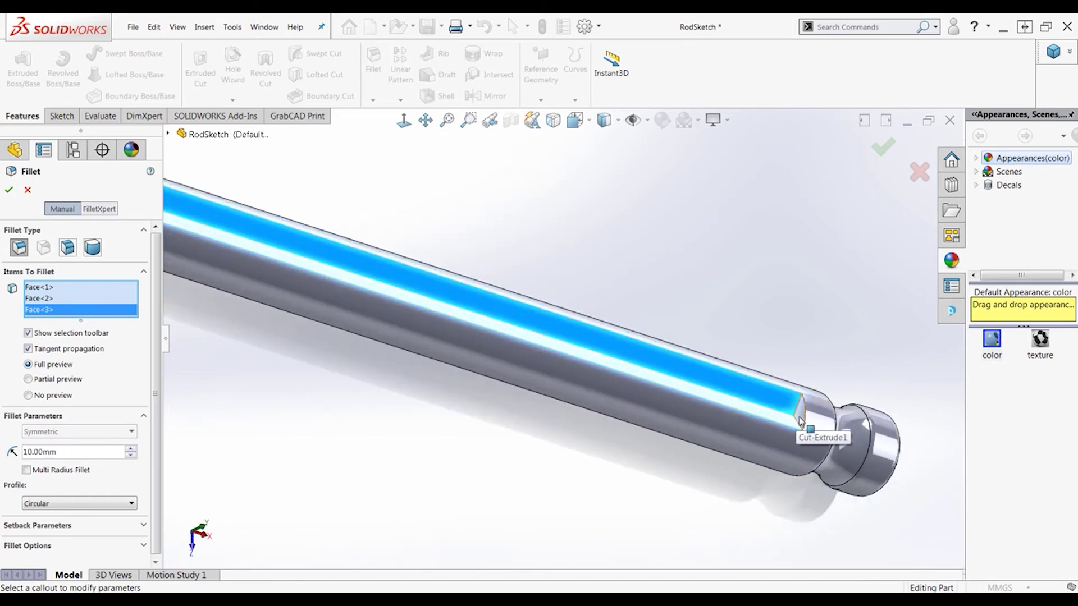
Add the far-end groove face and create Fillet1 with a 0.25 mm radius
click(801, 418)
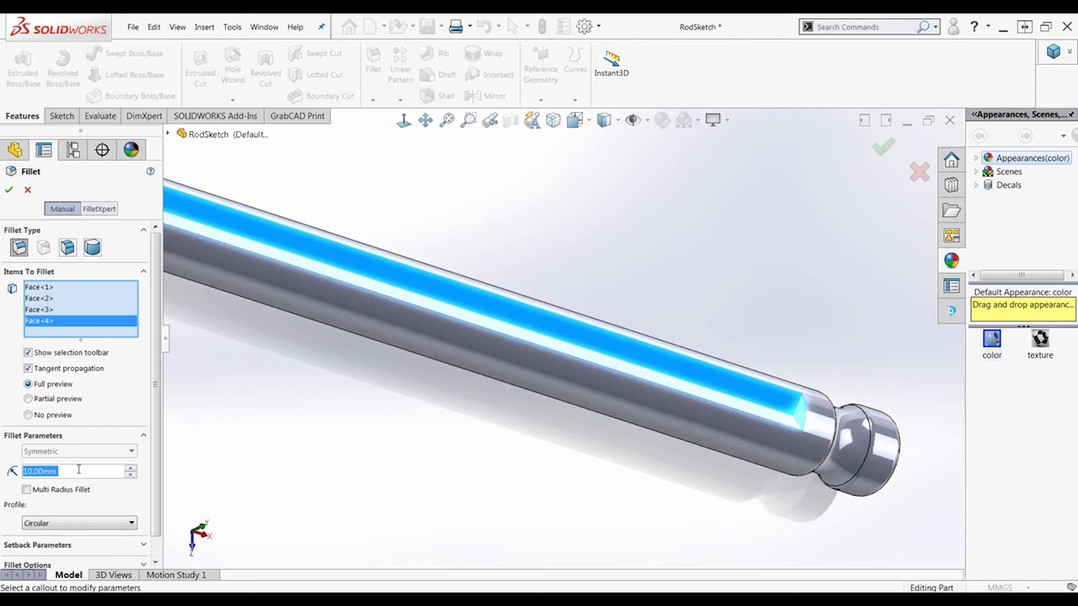
text(.25)
key(Return)
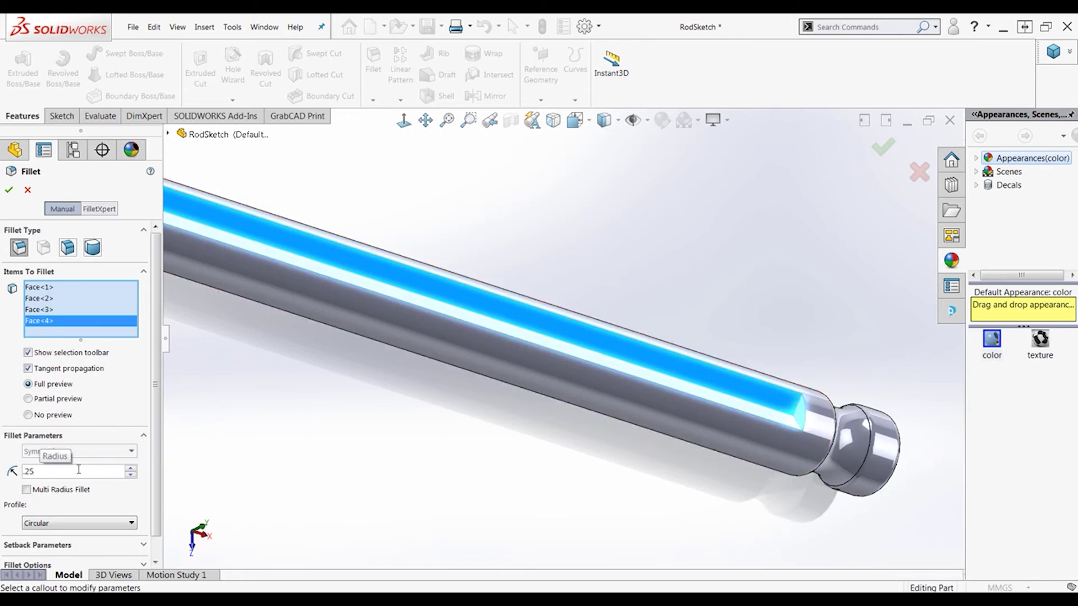
click(8, 191)
scroll(393, 365, up, 6)
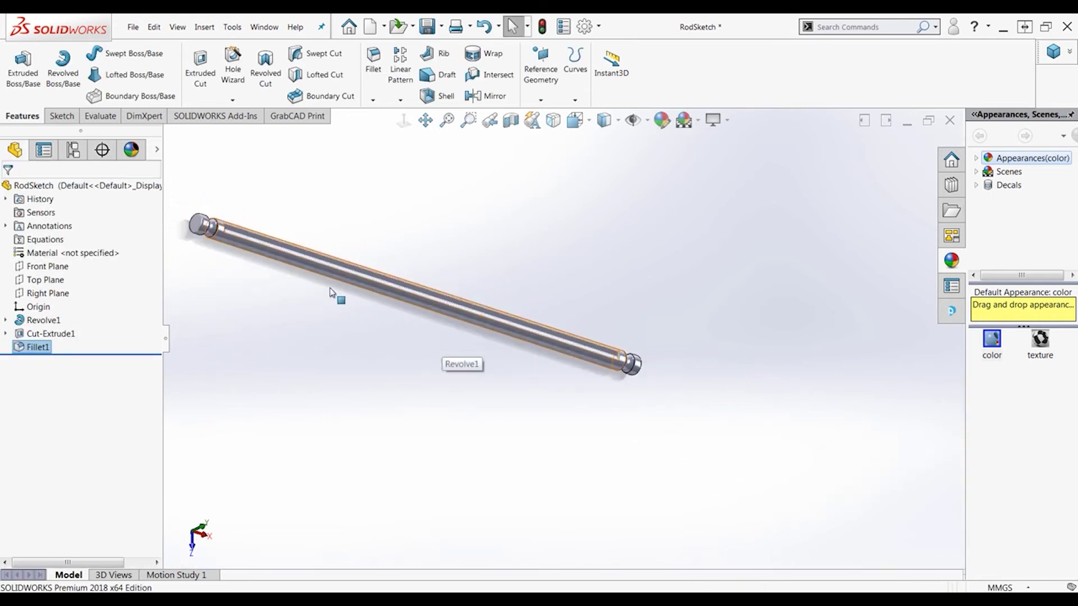
Circular-pattern Cut-Extrude1 around the rod face to create four equally spaced grooves
scroll(273, 242, down, 3)
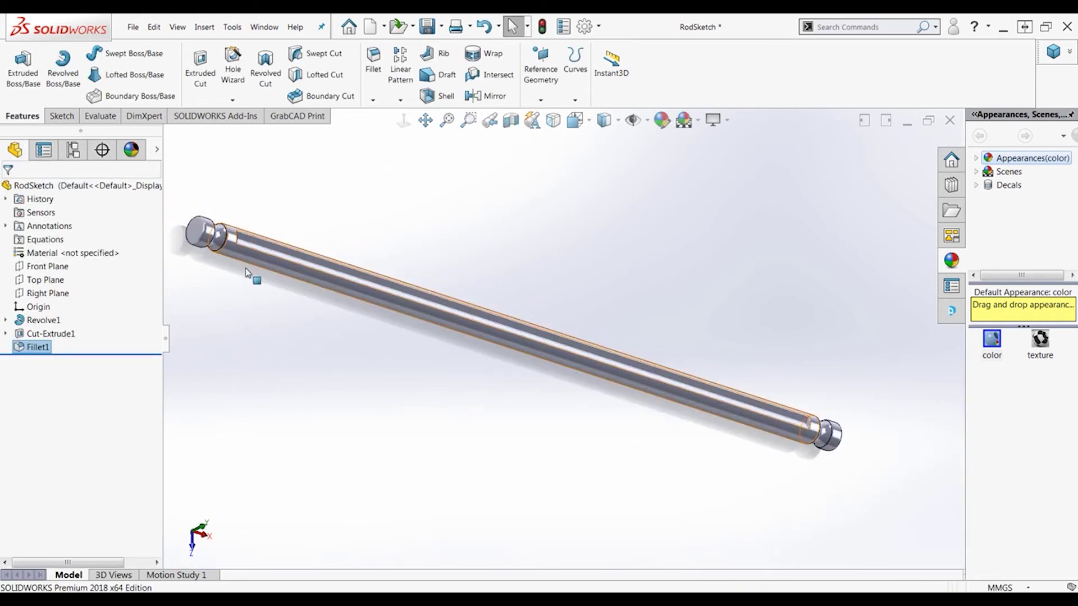
click(58, 335)
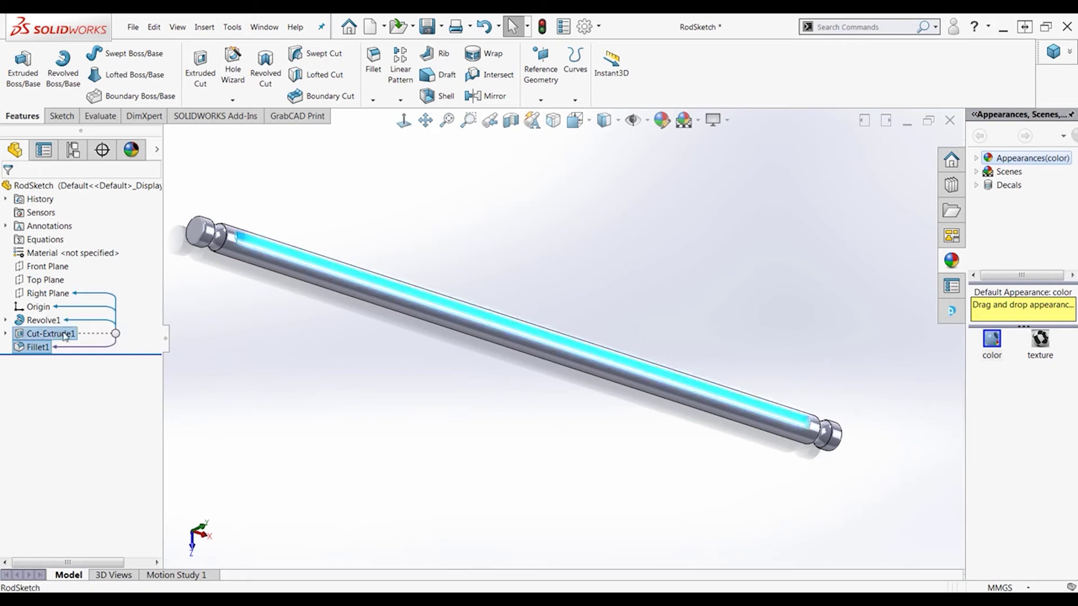
click(403, 99)
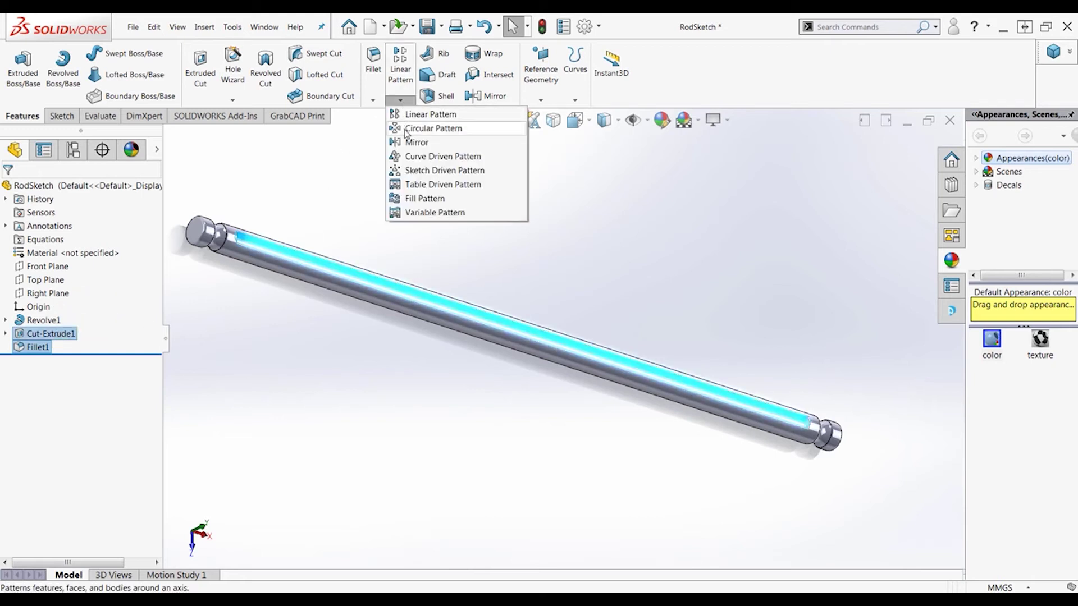
click(415, 127)
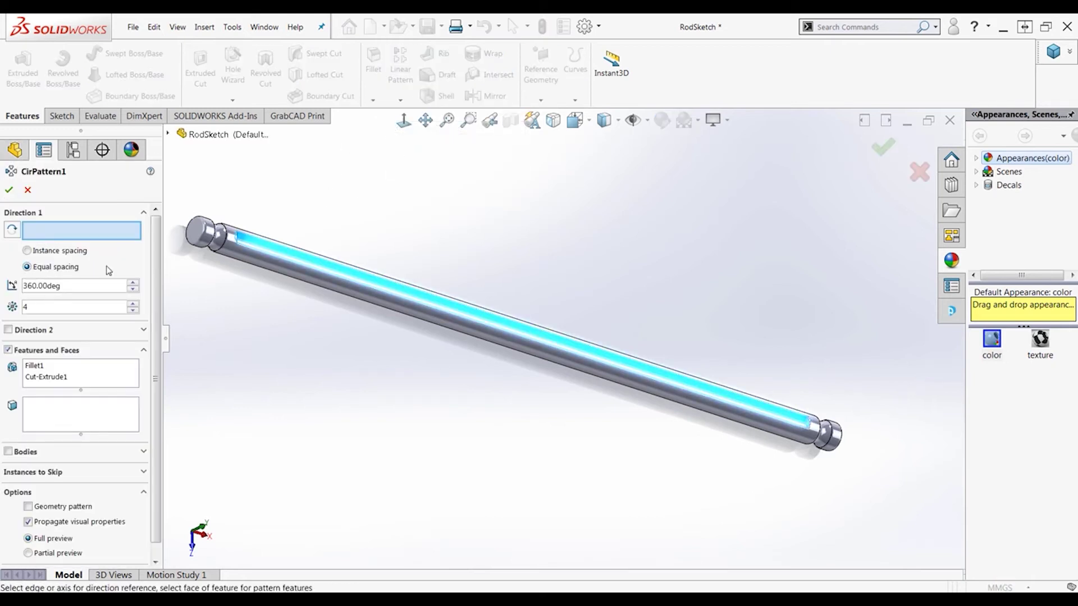
click(234, 253)
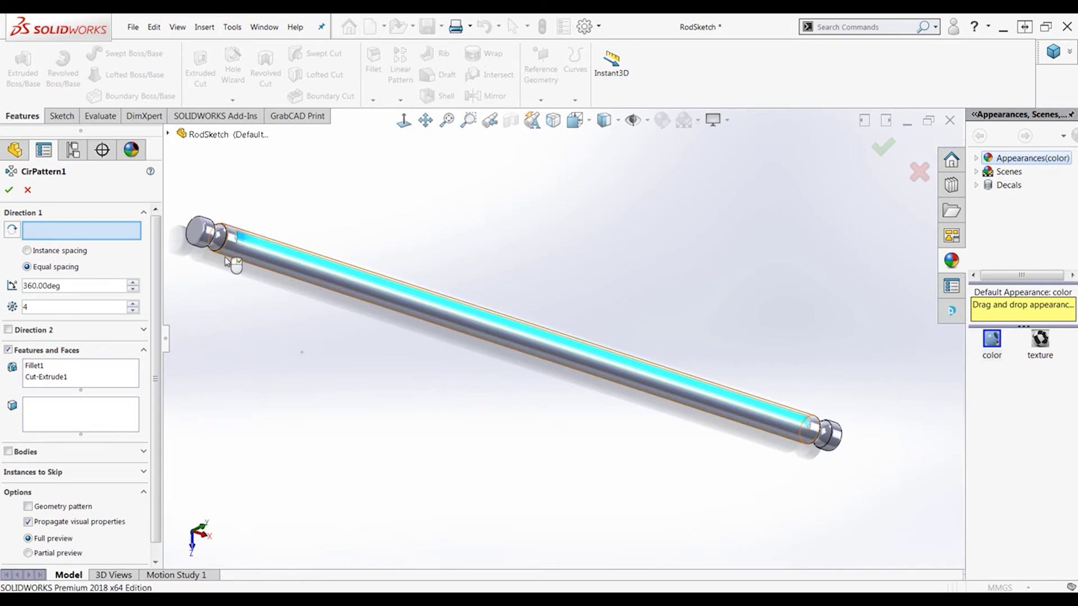
click(9, 190)
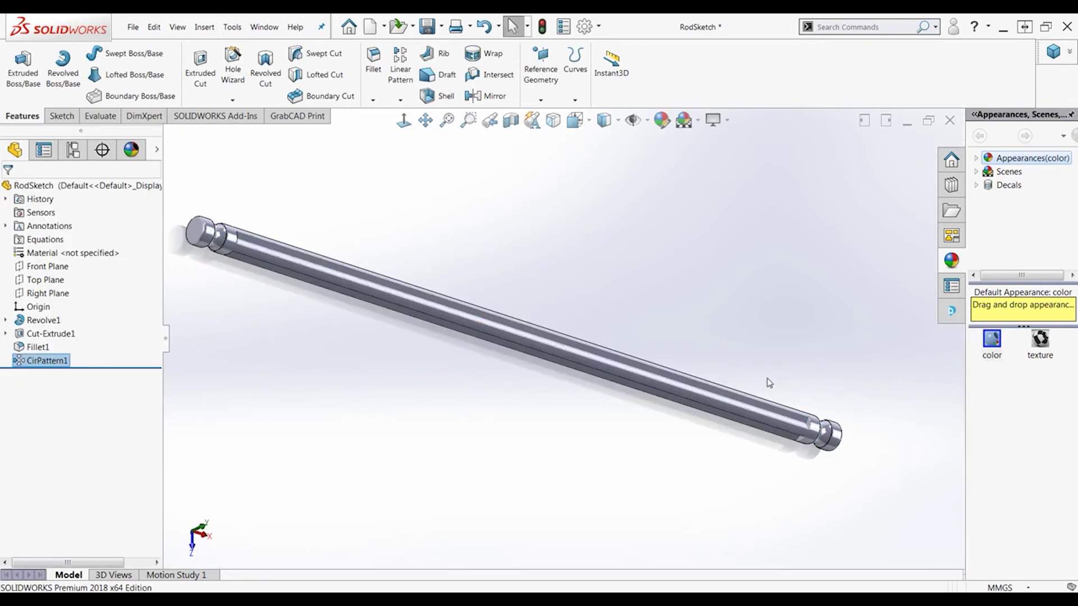
Orbit and zoom the rod to inspect the grooves, returning to the trimetric view
right_drag(794, 313, 837, 283)
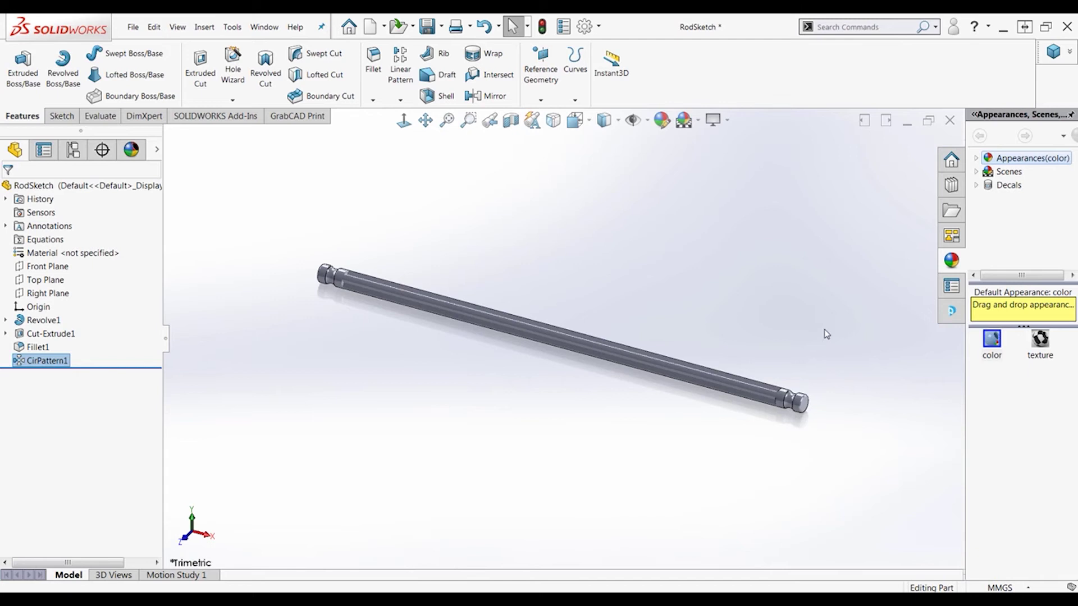
right_drag(827, 334, 864, 291)
middle_drag(864, 291, 841, 296)
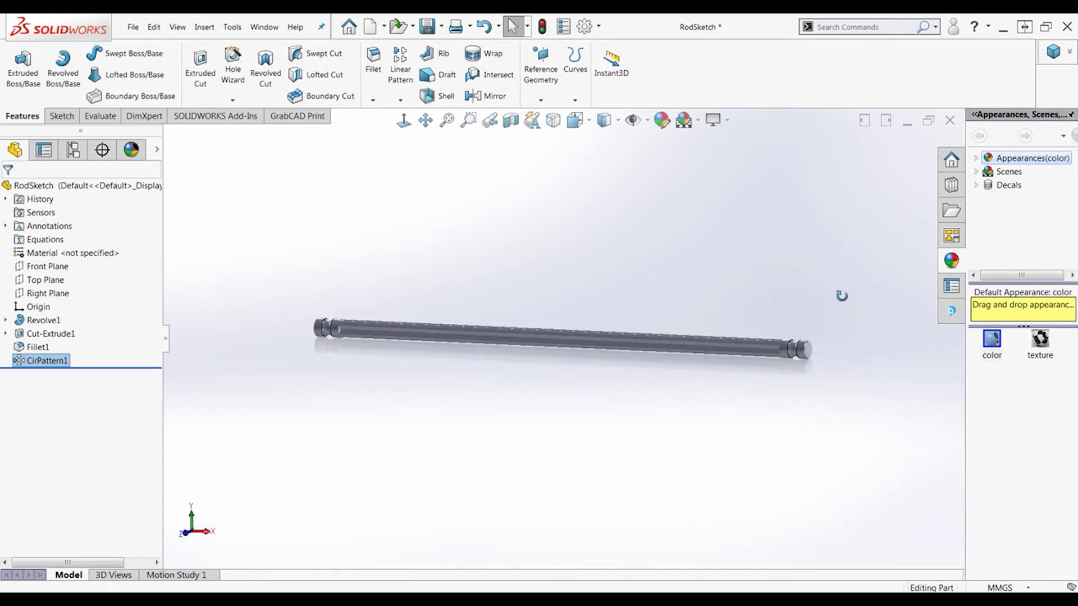
scroll(749, 393, down, 3)
scroll(663, 393, up, 3)
scroll(456, 372, down, 1)
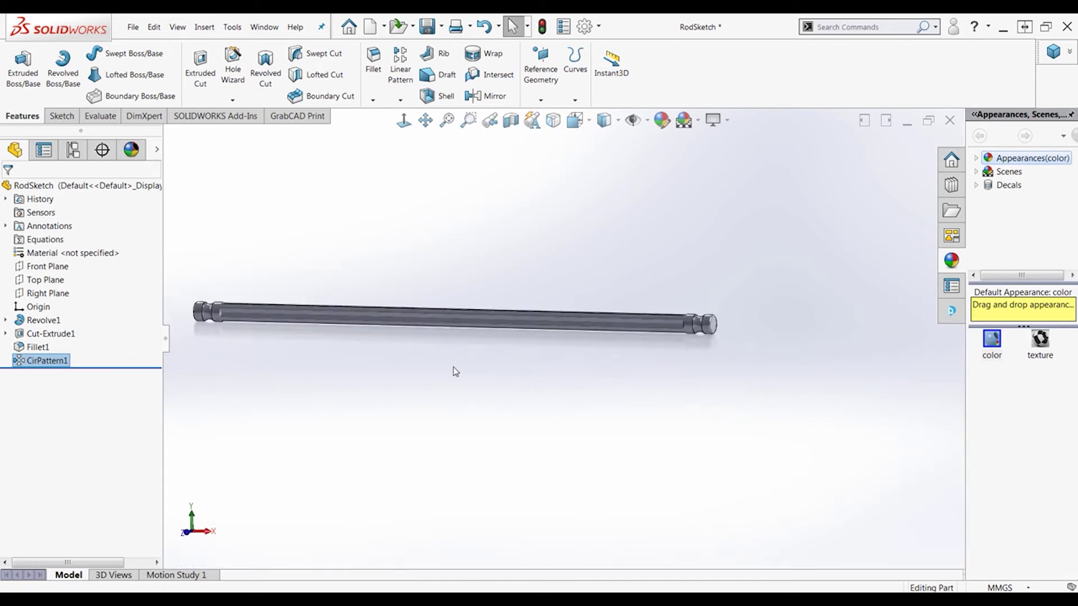
scroll(405, 362, down, 2)
scroll(342, 356, up, 2)
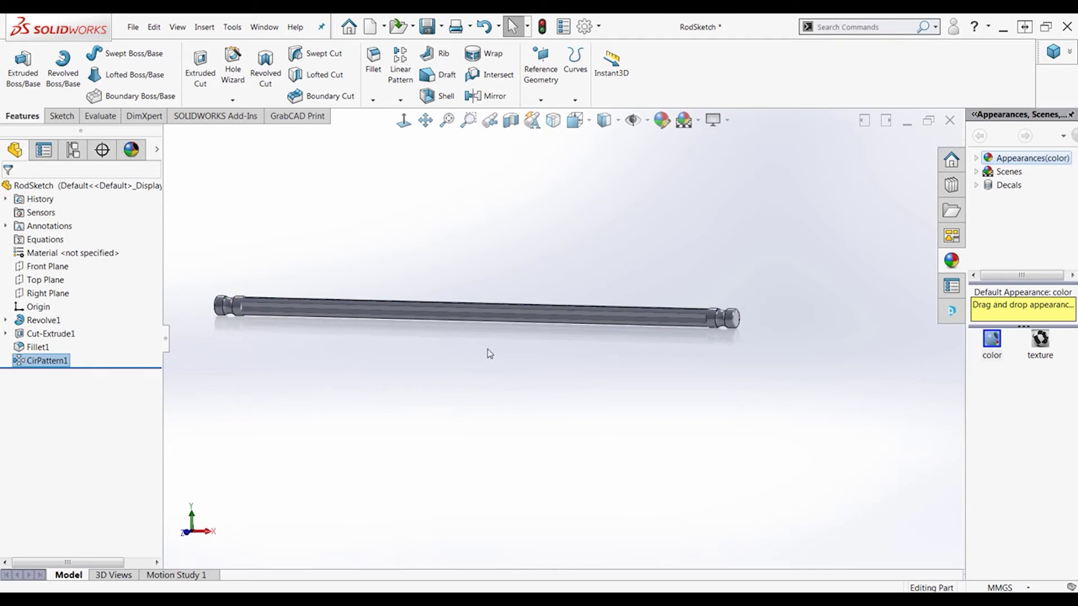
right_drag(489, 353, 517, 322)
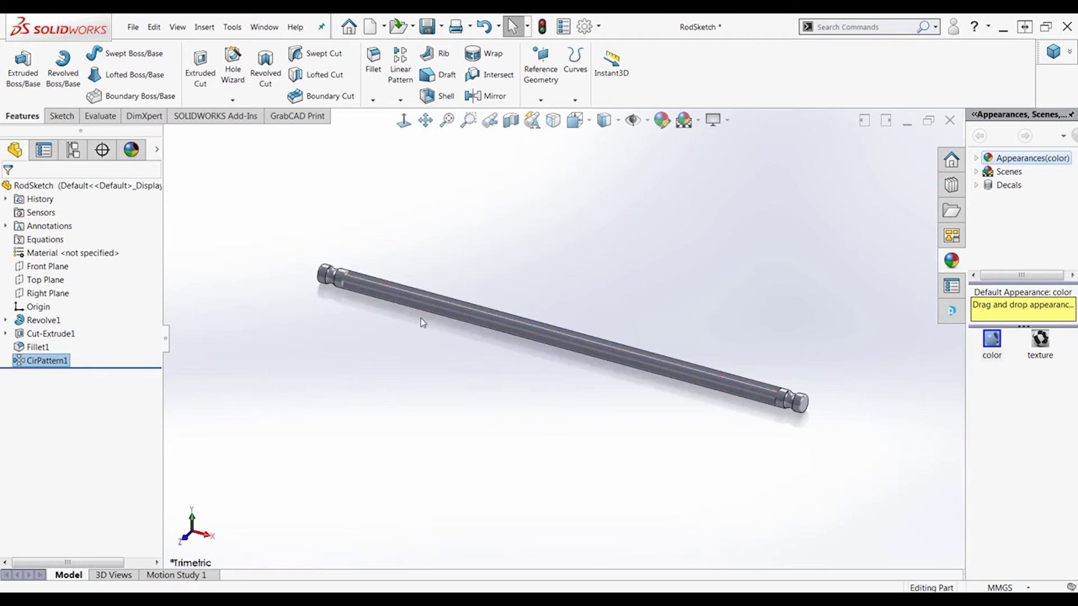
Show the ConfigurationManager and preview several blue appearances, then cancel to keep the rod grey
click(73, 150)
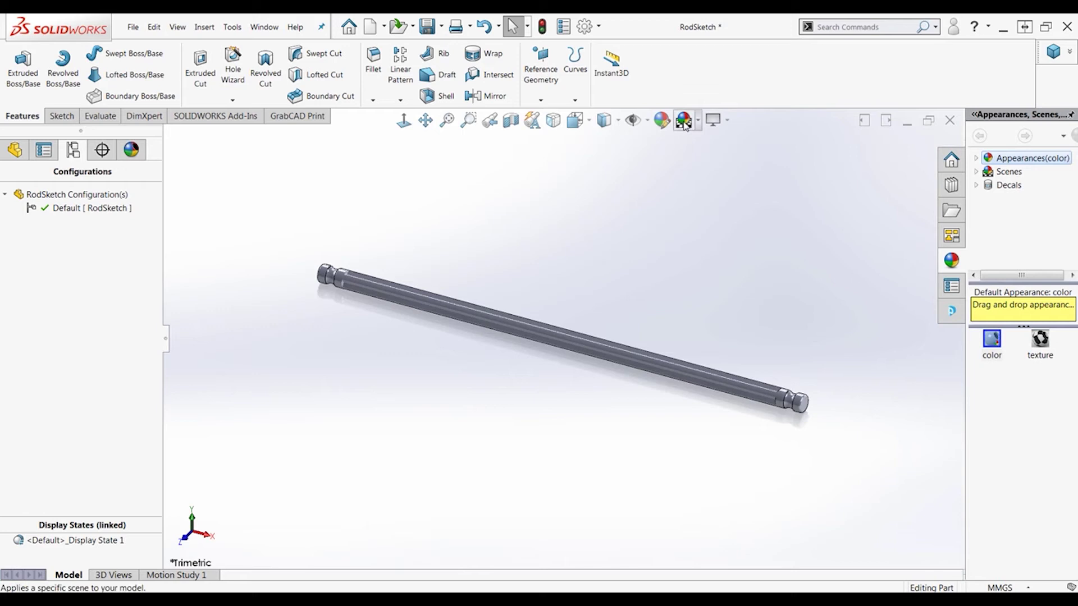
click(662, 120)
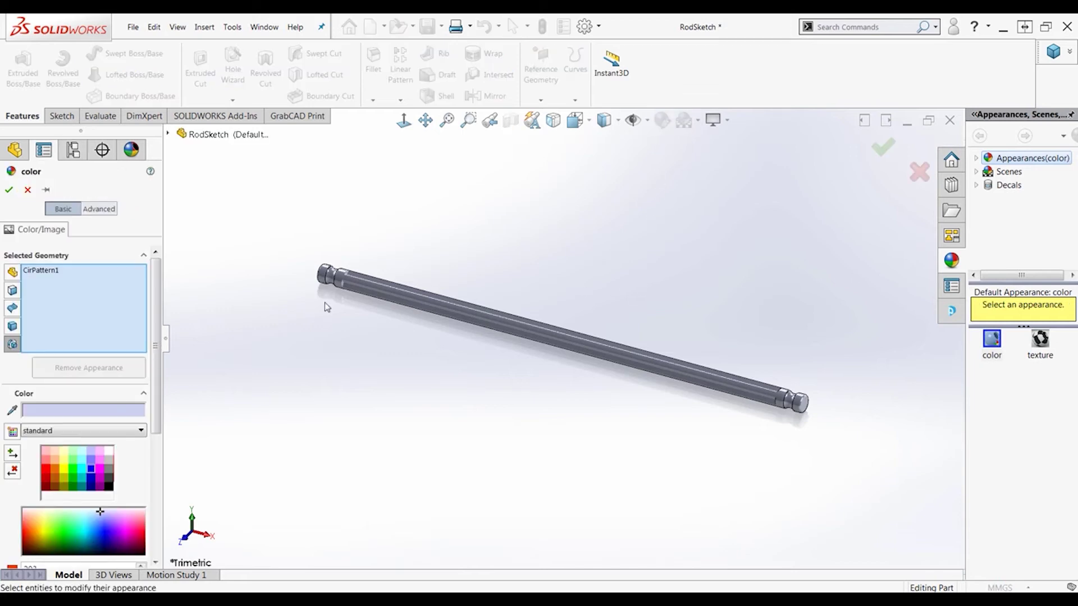
scroll(160, 362, down, 5)
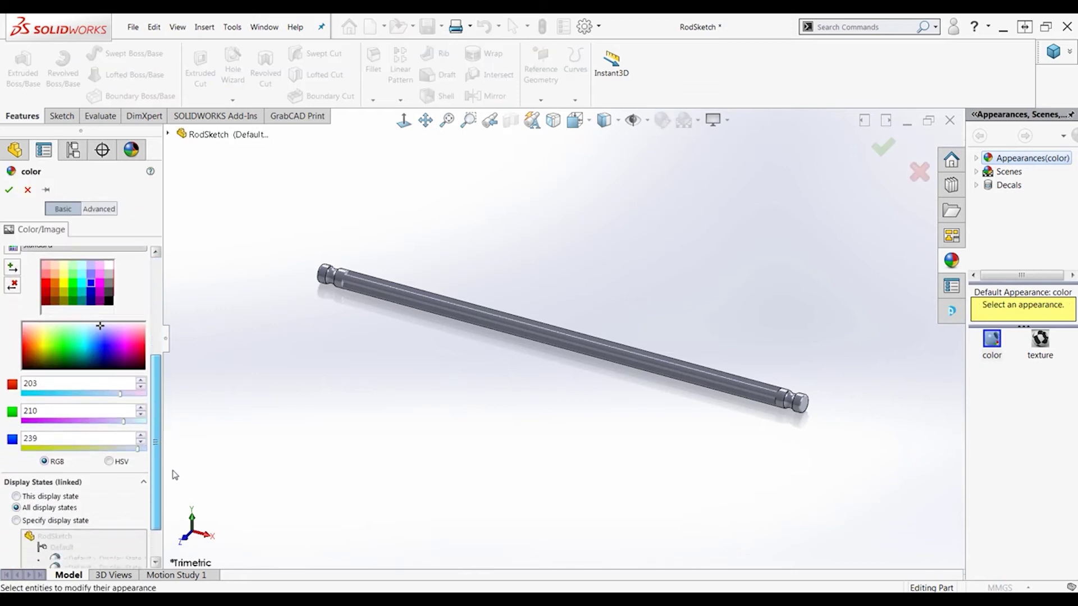
click(91, 256)
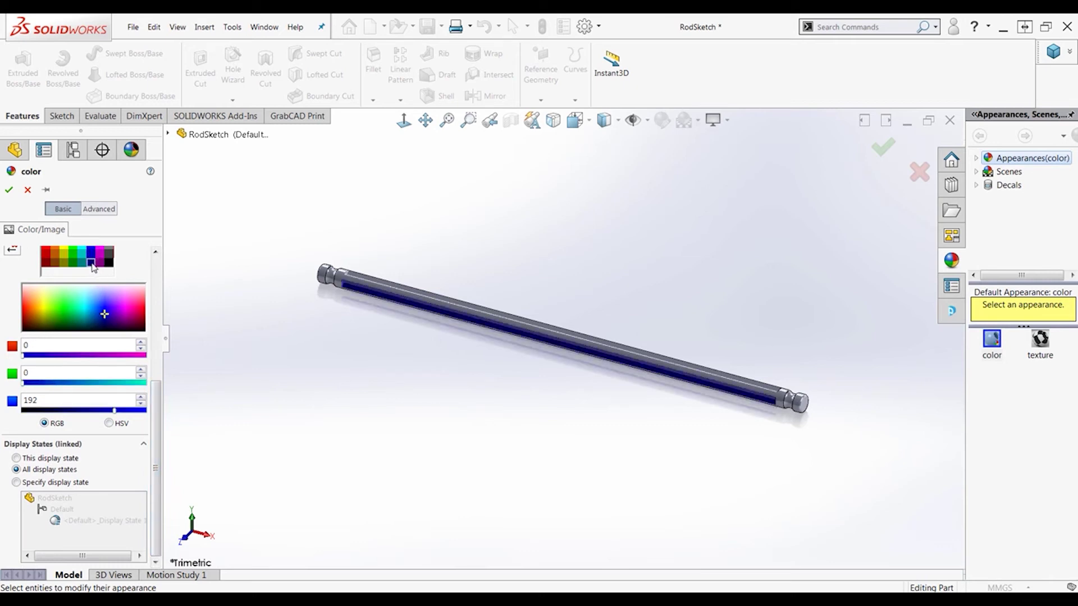
click(92, 262)
scroll(98, 284, up, 3)
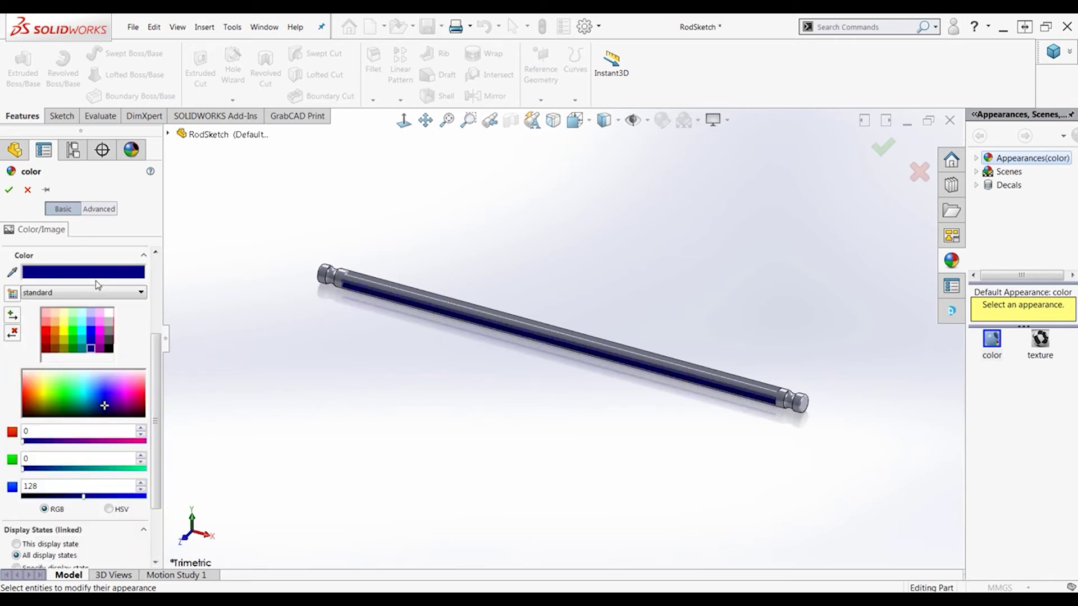
click(94, 331)
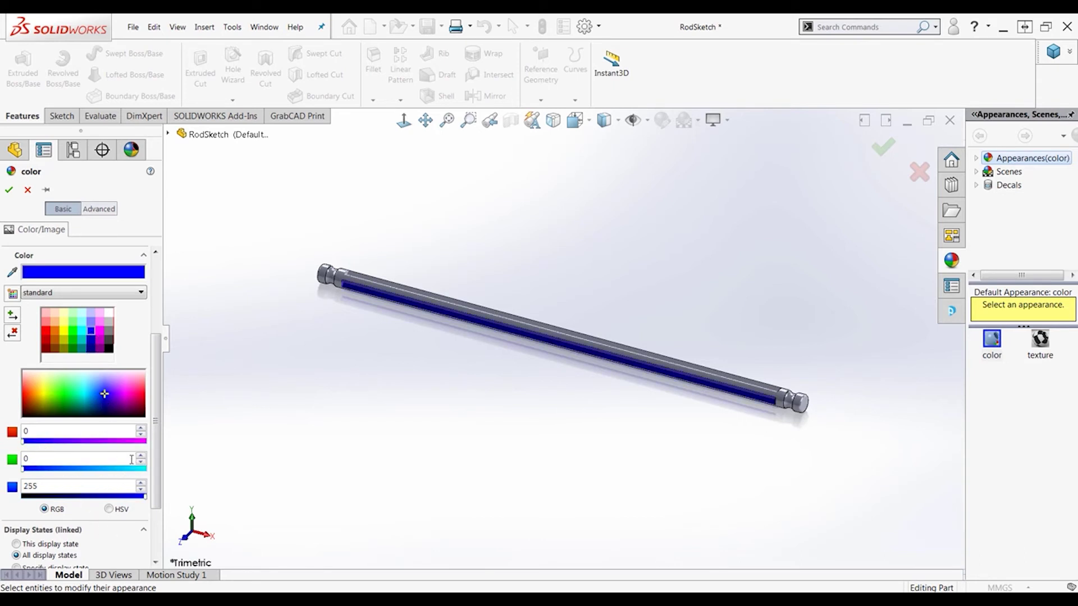
click(28, 191)
Confirm the default display state properties and insert a blank design table blocking model edits
right_click(53, 549)
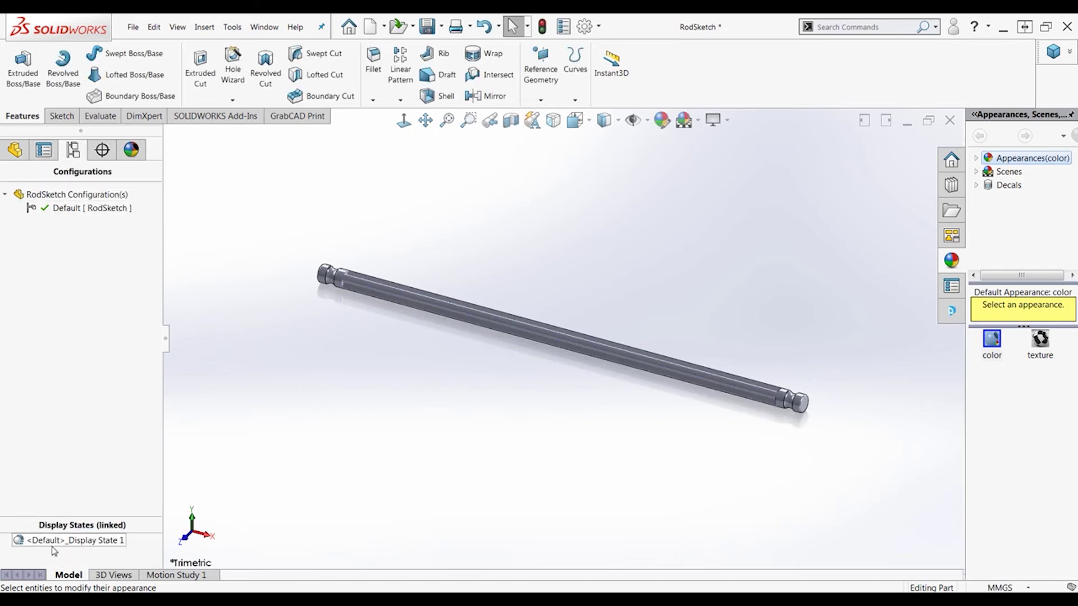
click(93, 493)
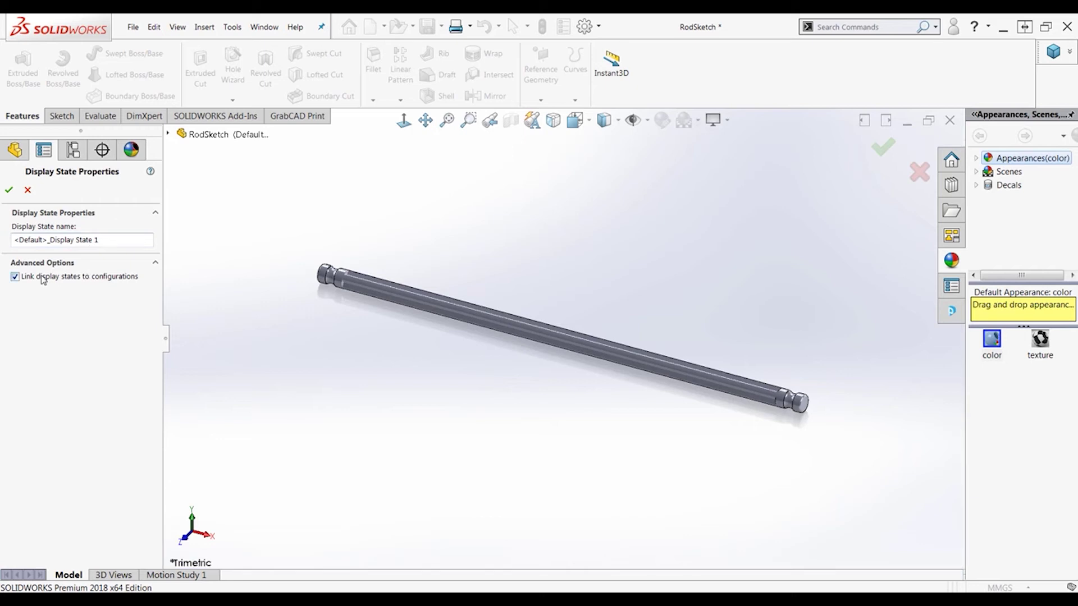
click(9, 190)
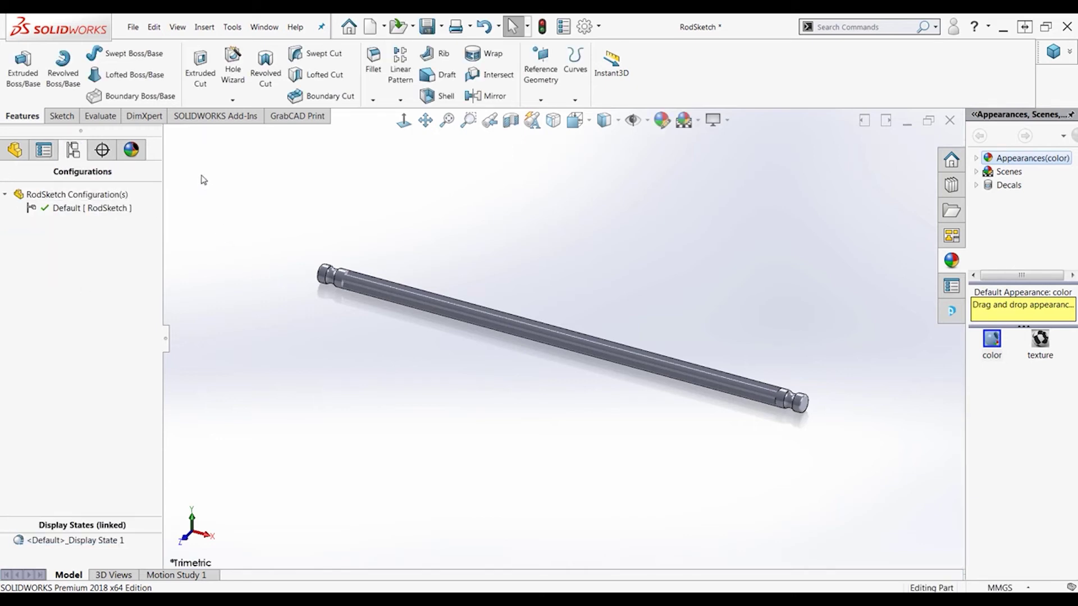
click(204, 27)
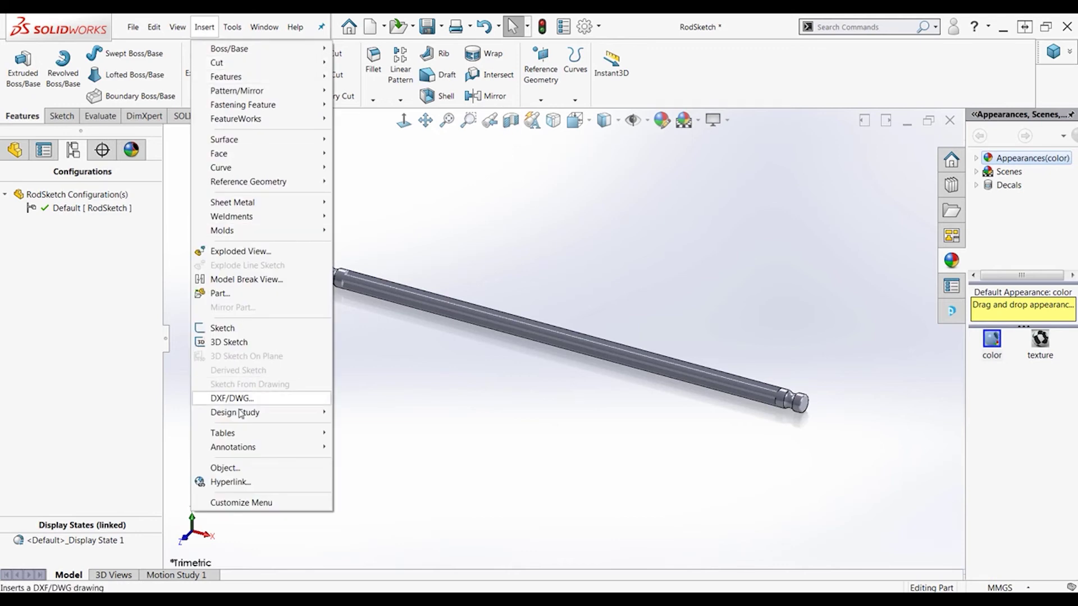
mouse_move(242, 437)
click(383, 455)
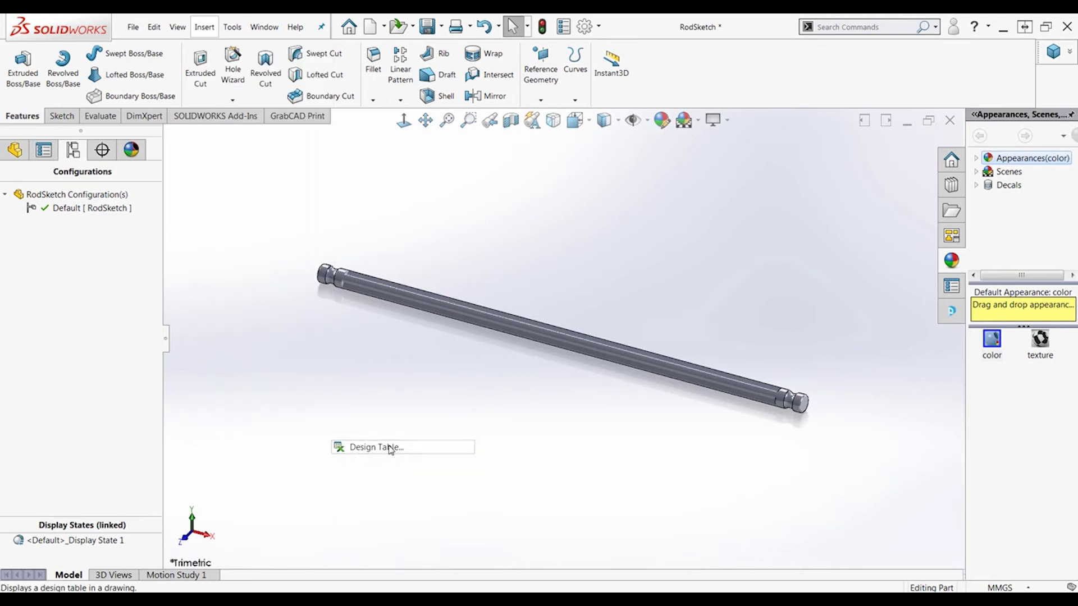
click(45, 227)
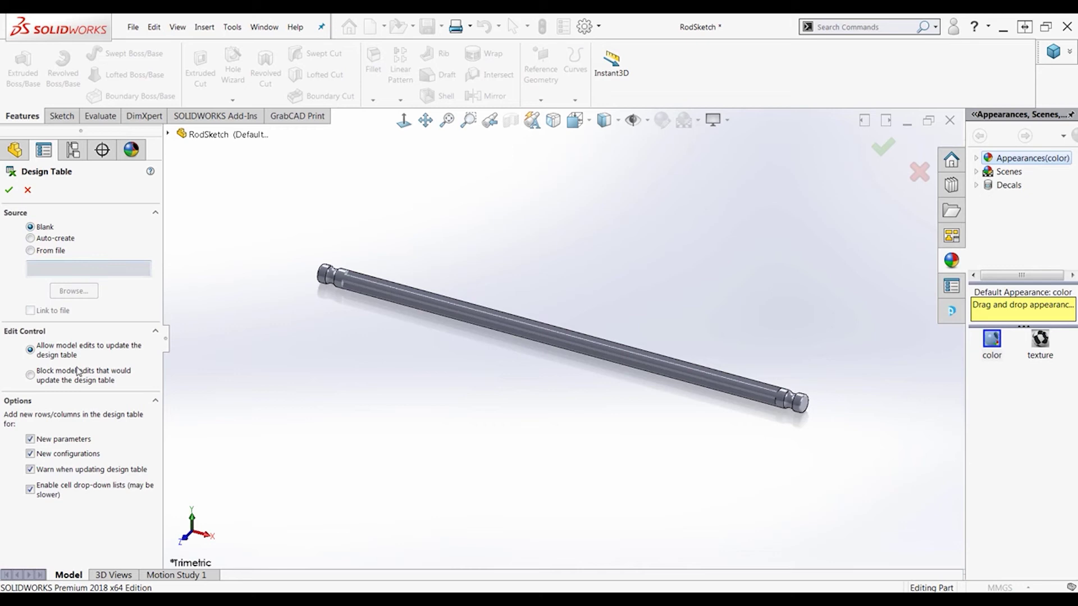
click(77, 381)
click(9, 190)
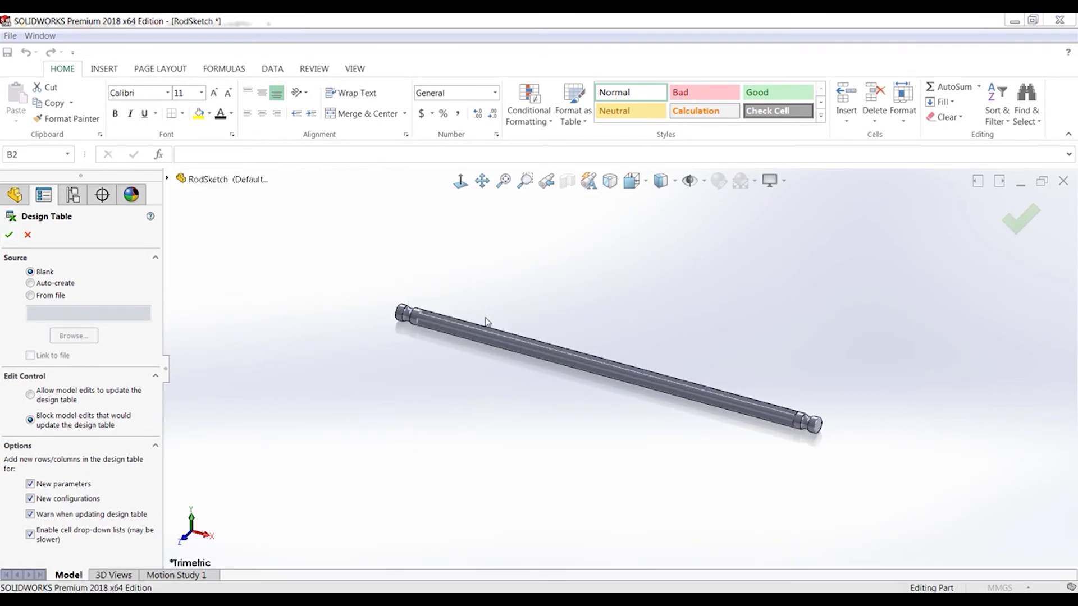
Dismiss the design table prompts and open the Design Table for editing in a new window
click(481, 450)
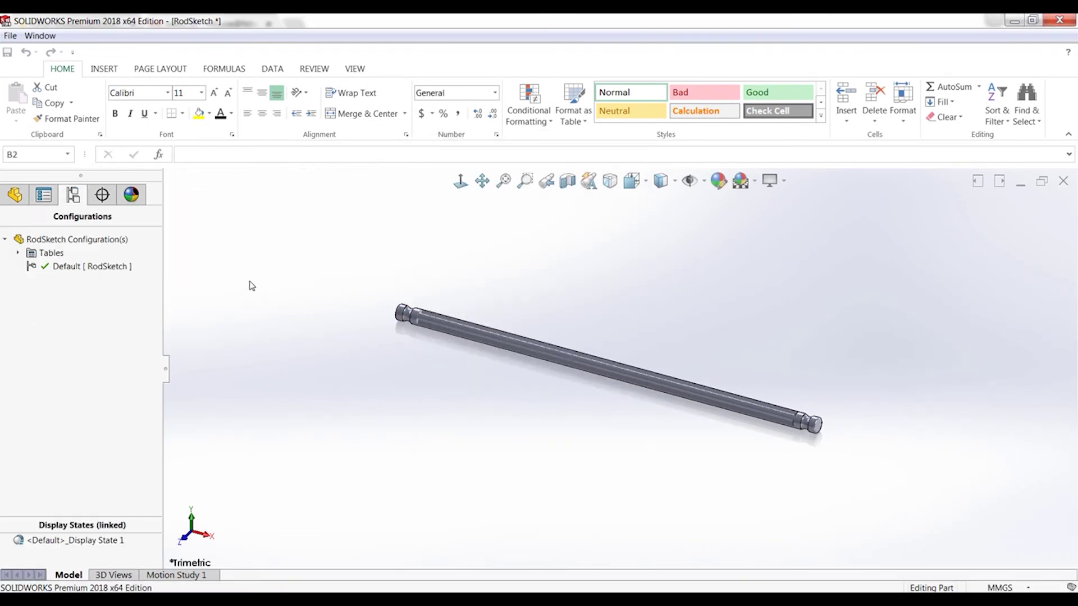
click(281, 296)
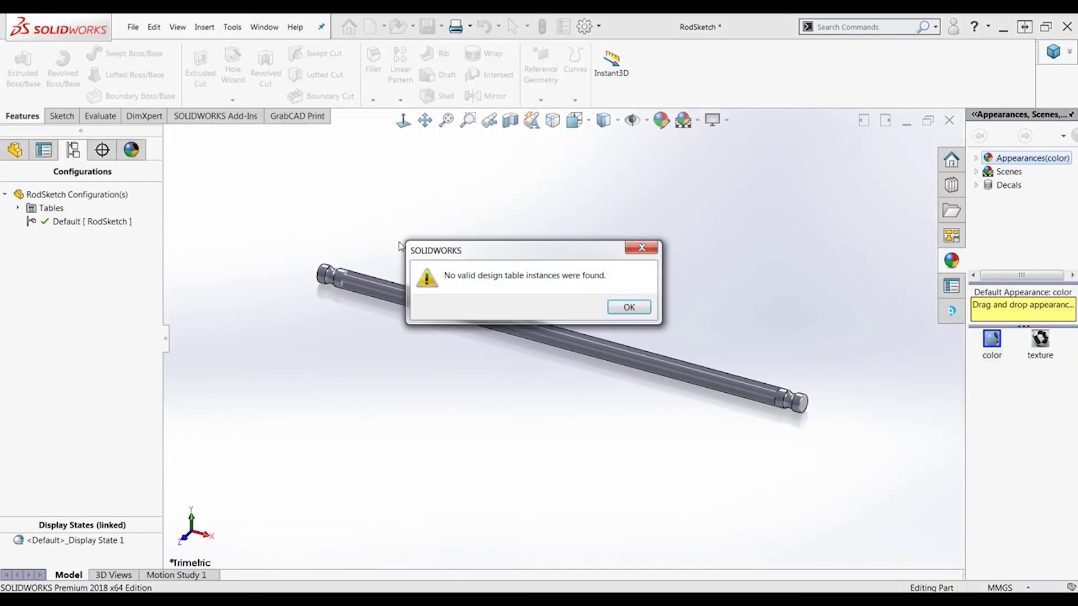
click(618, 308)
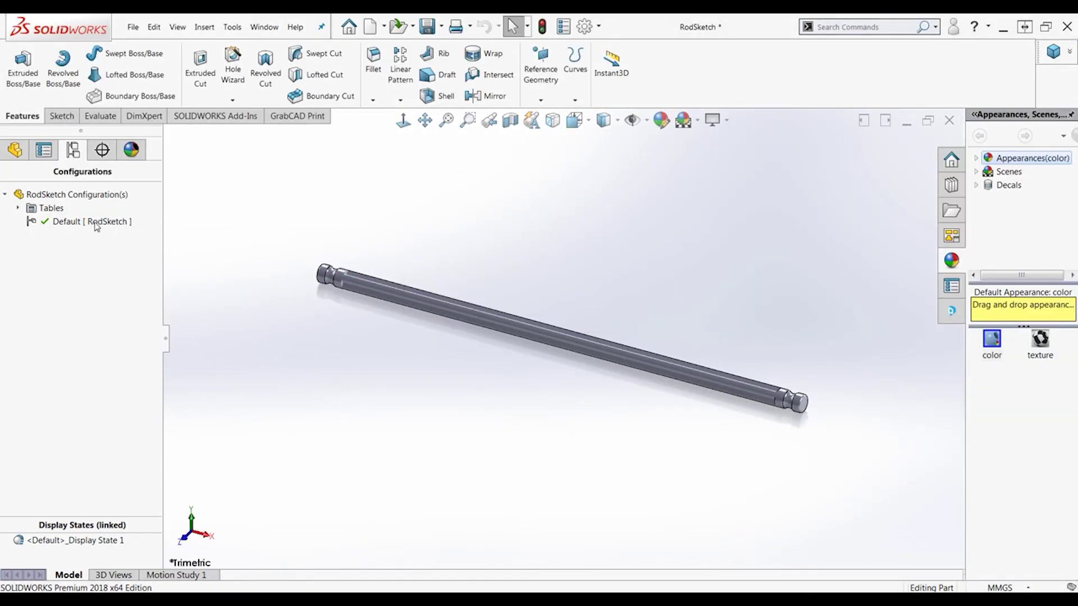
click(18, 208)
right_click(66, 222)
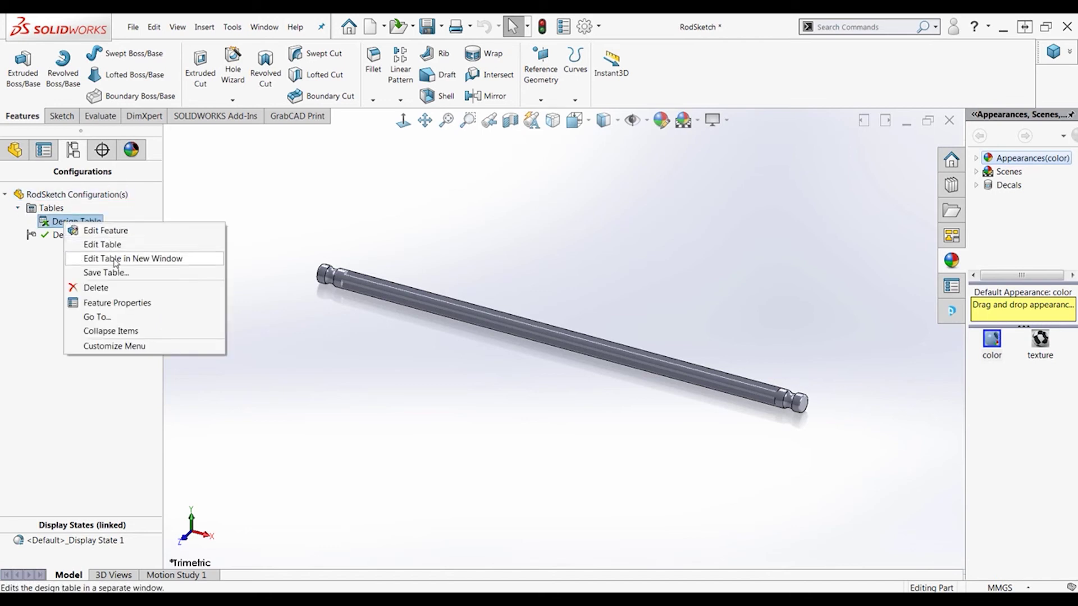
click(146, 260)
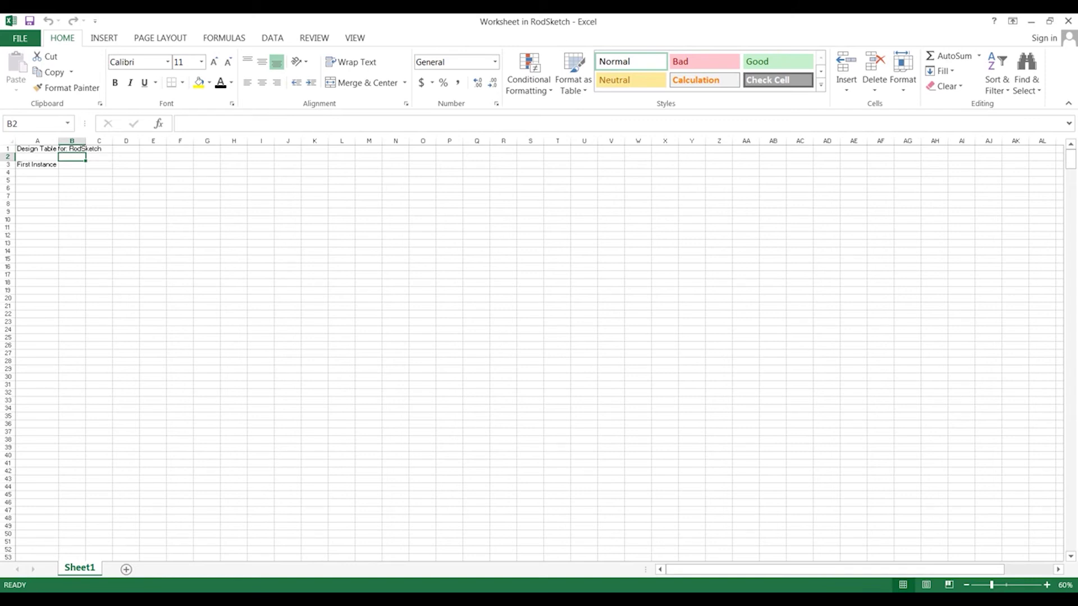
Switch to Book23 and copy A2:E7, the Grey-to-Green rows with R, G, B and Length
click(241, 599)
click(123, 556)
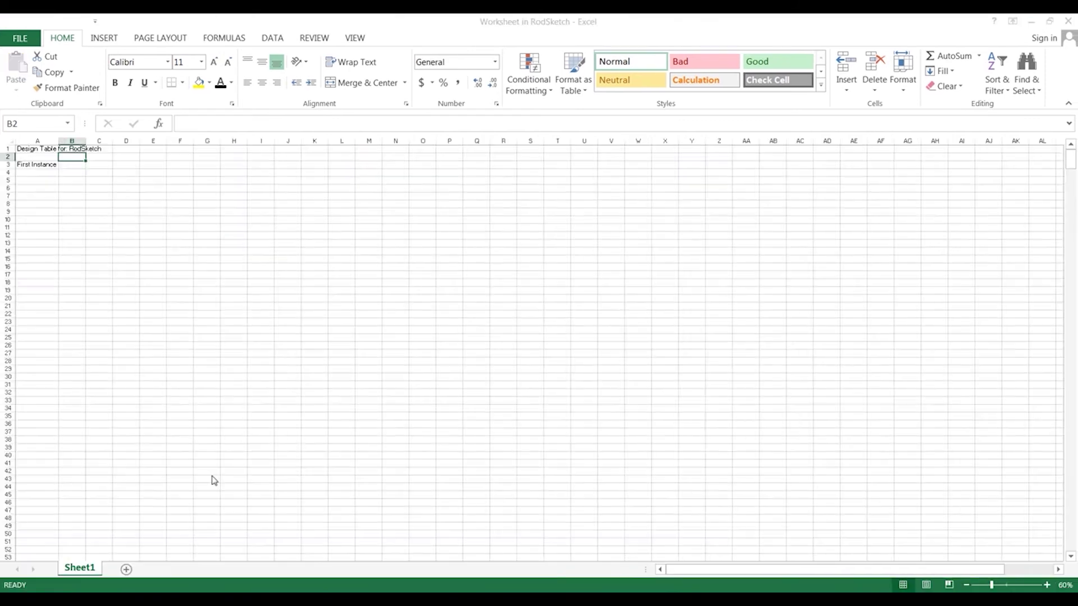
click(258, 397)
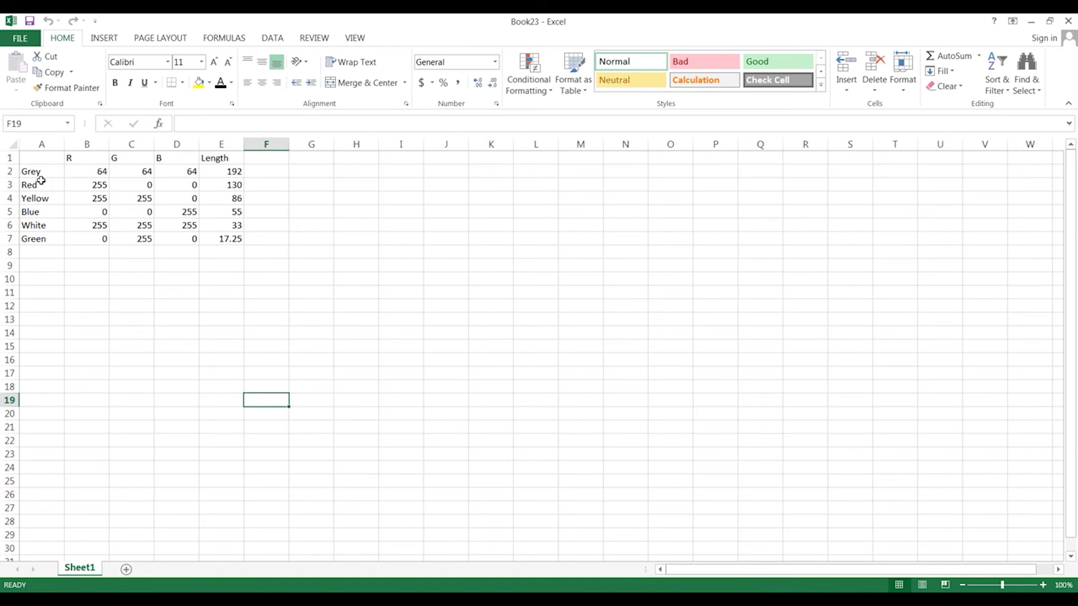
drag(38, 174, 225, 240)
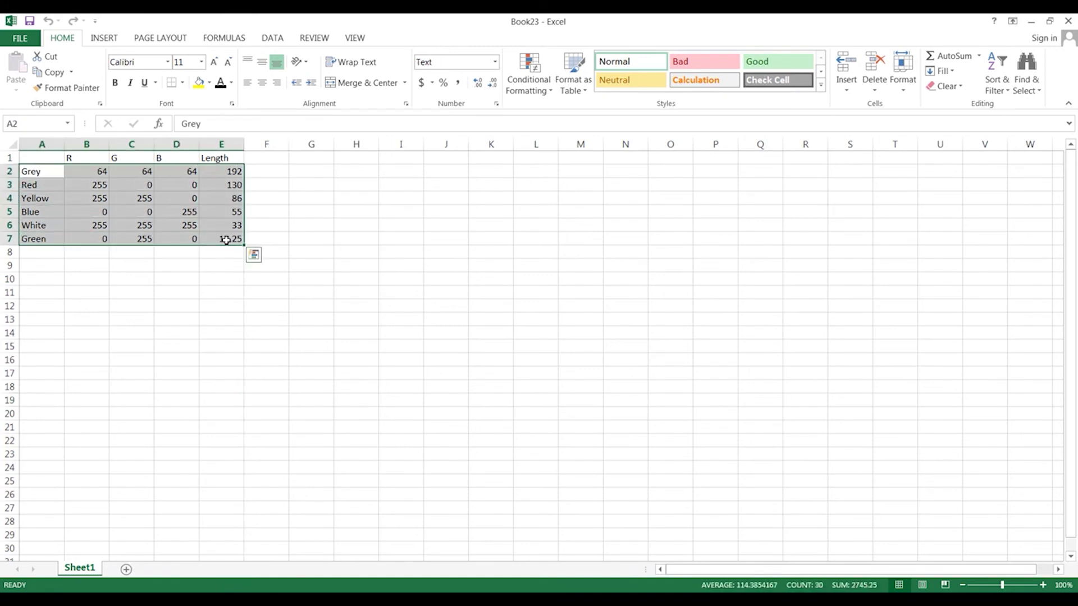
key(ctrl+c)
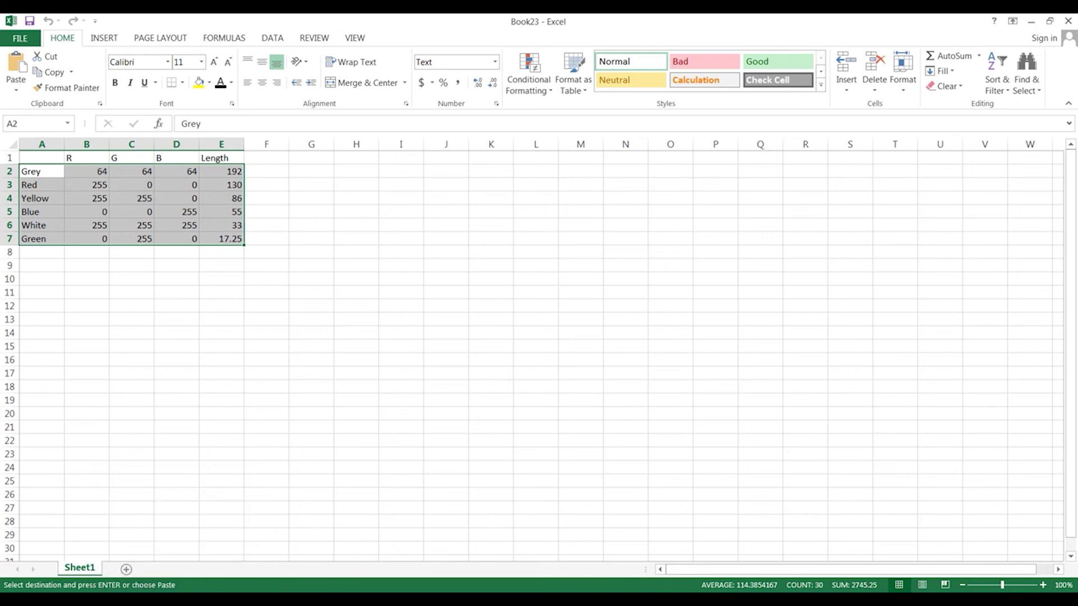
Paste the colour table into the design table starting at cell A3
click(378, 543)
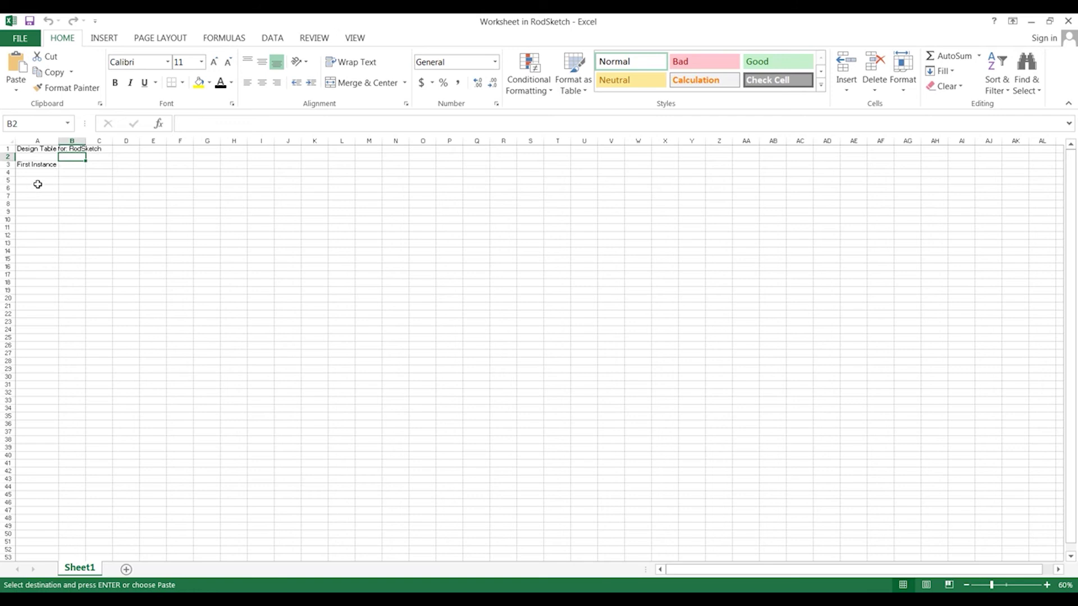
ctrl+scroll(37, 184, up, 5)
click(87, 198)
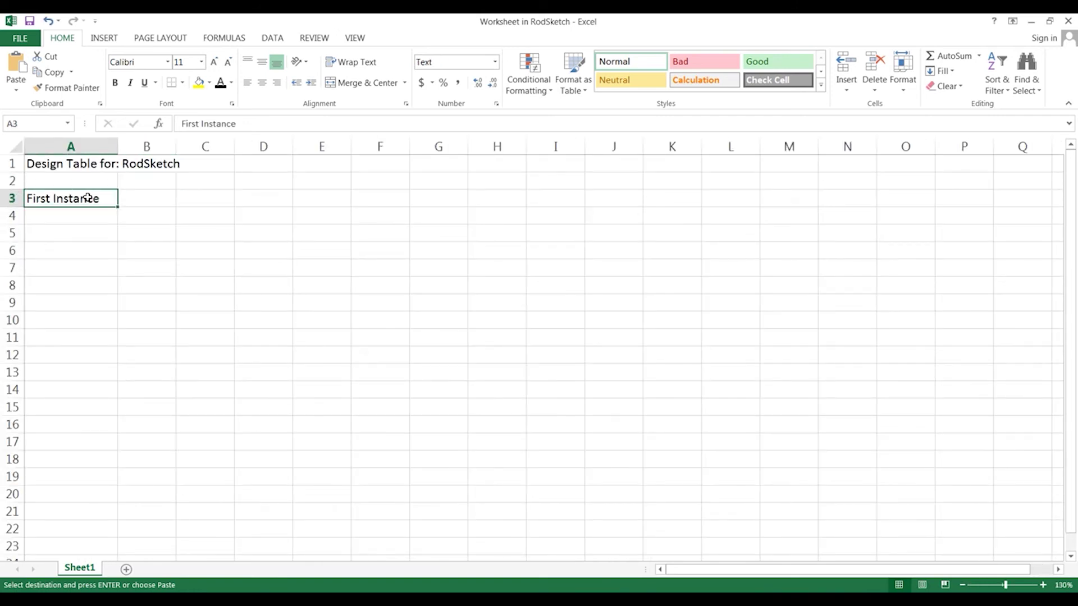
key(ctrl+v)
Enter the $USER_NOTES heading in B2 and fit column B to it
click(159, 180)
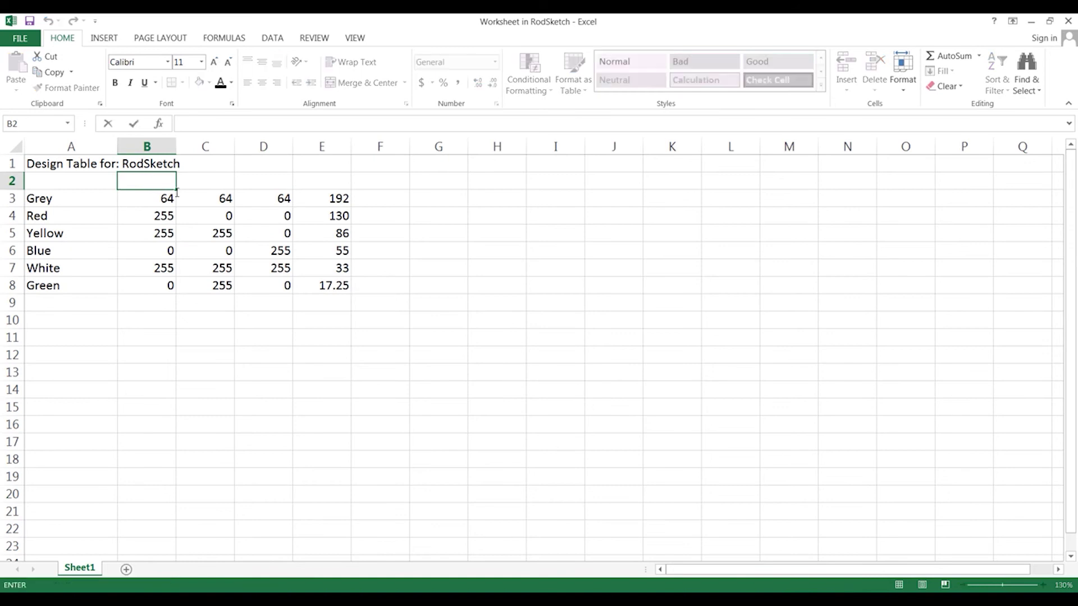
text($USER_NOTES)
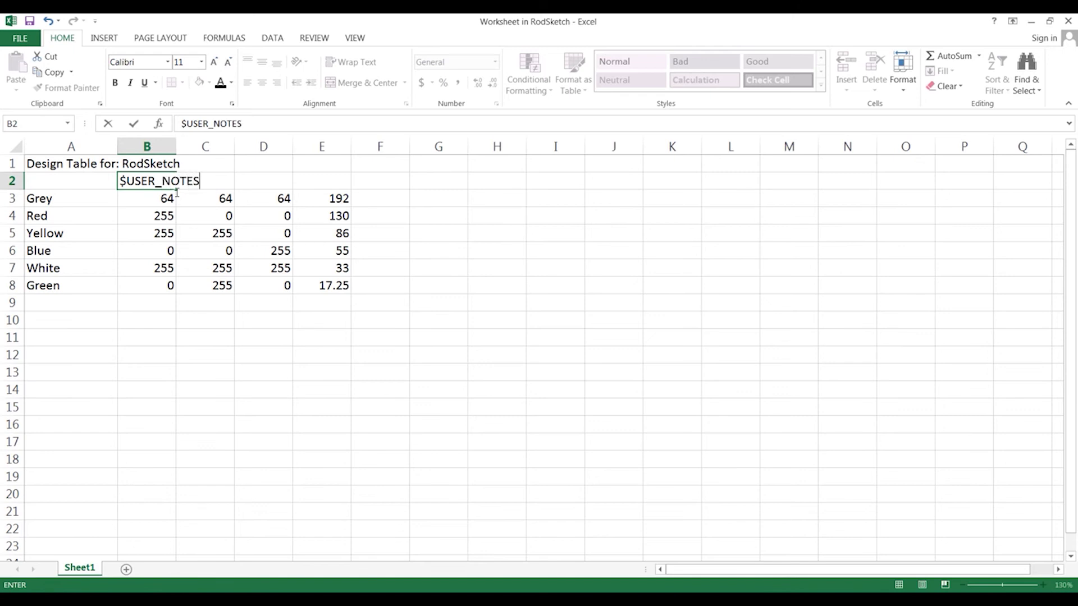
key(Return)
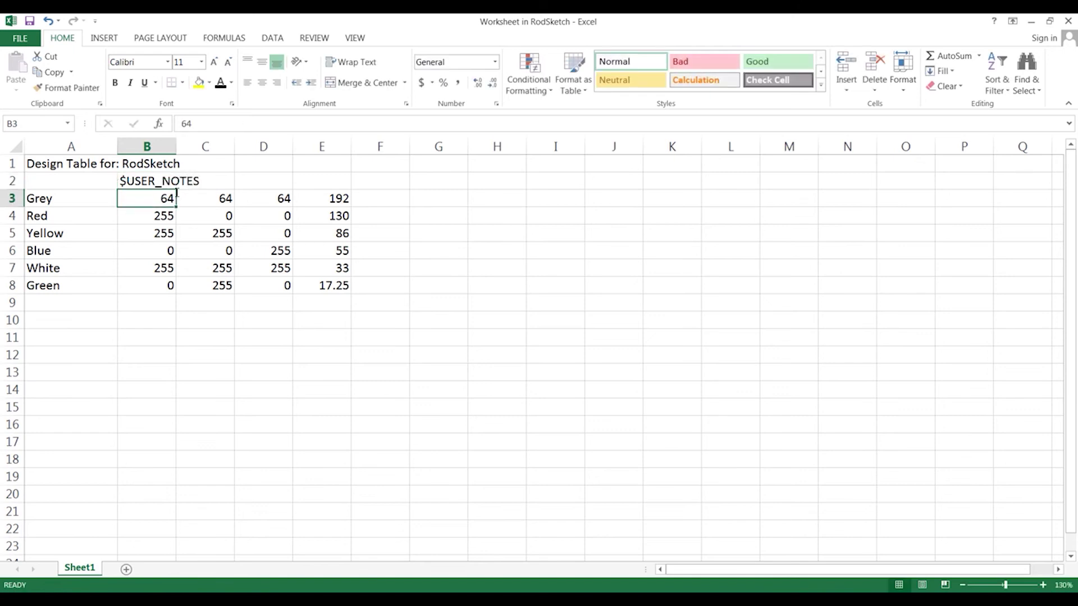
double_click(176, 147)
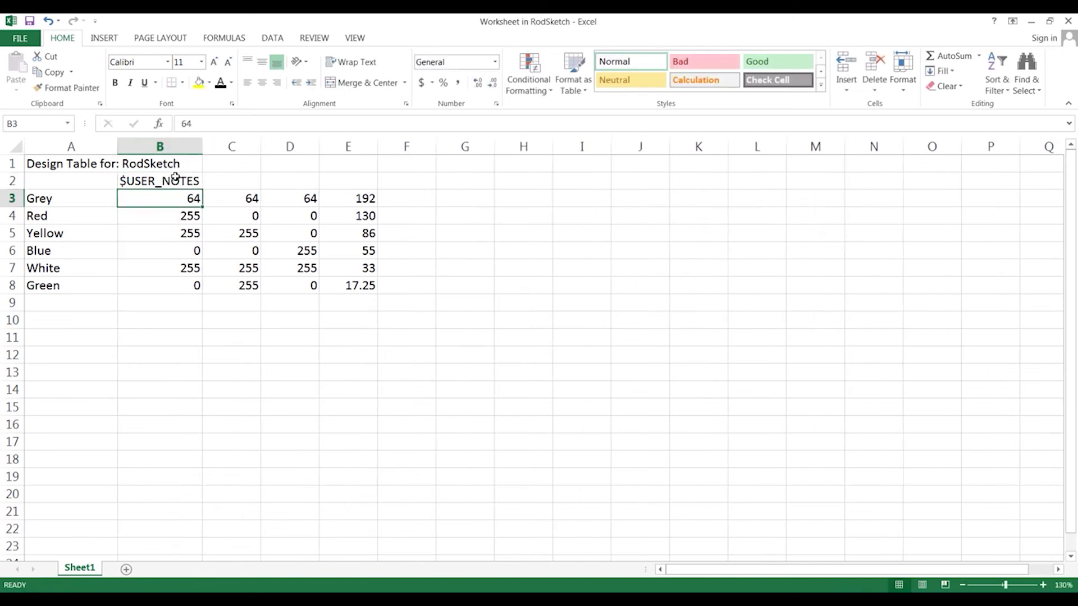
Copy $USER_NOTES into C2 and D2, autofit both columns, and shift the length values from E to F
click(176, 179)
key(ctrl+c)
click(235, 179)
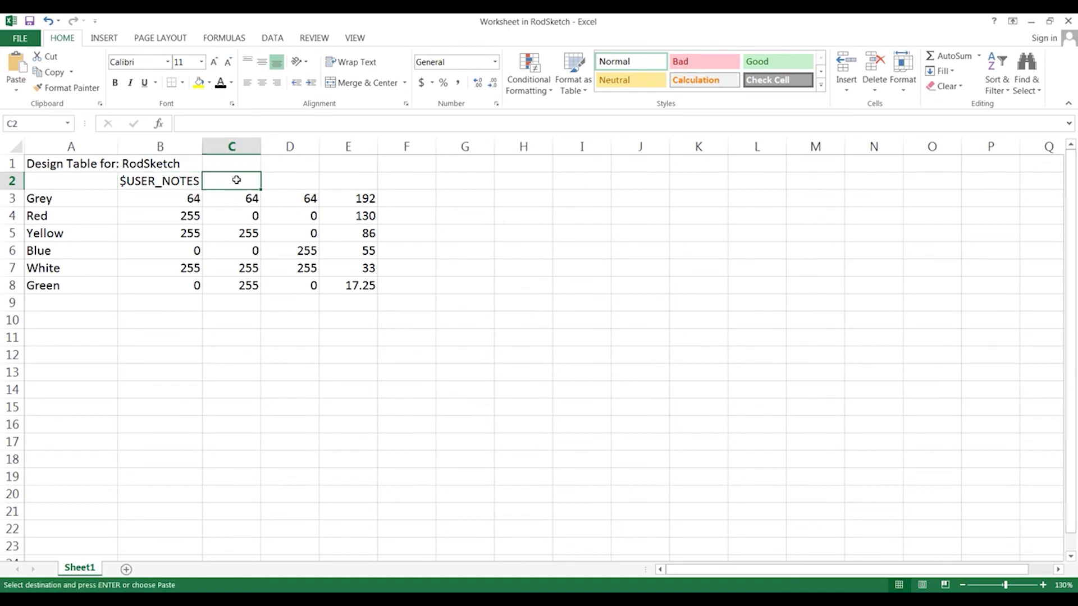
key(ctrl+v)
click(308, 181)
key(ctrl+v)
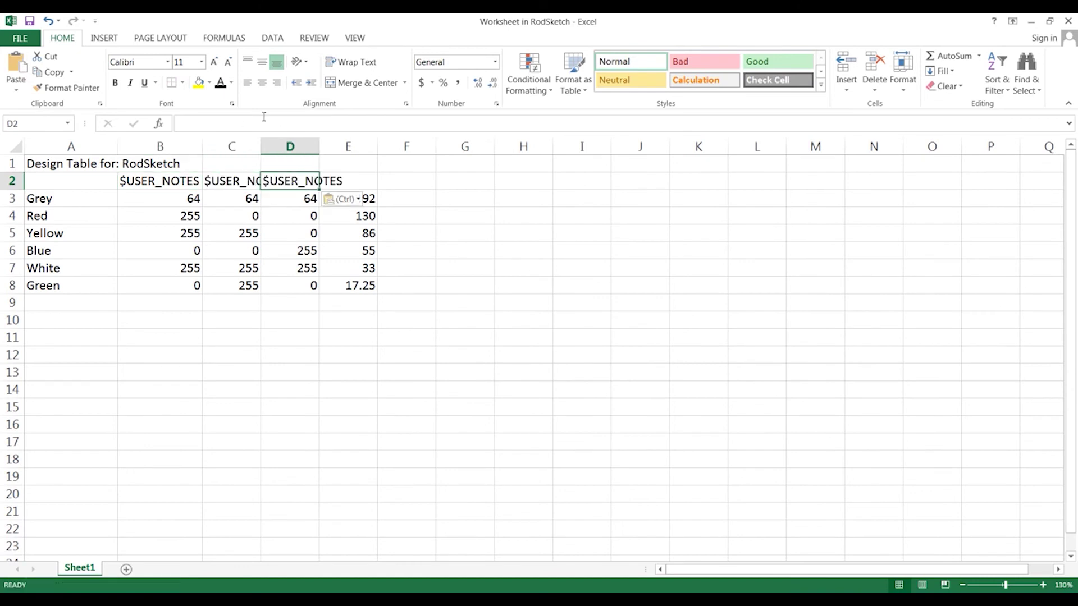
double_click(262, 138)
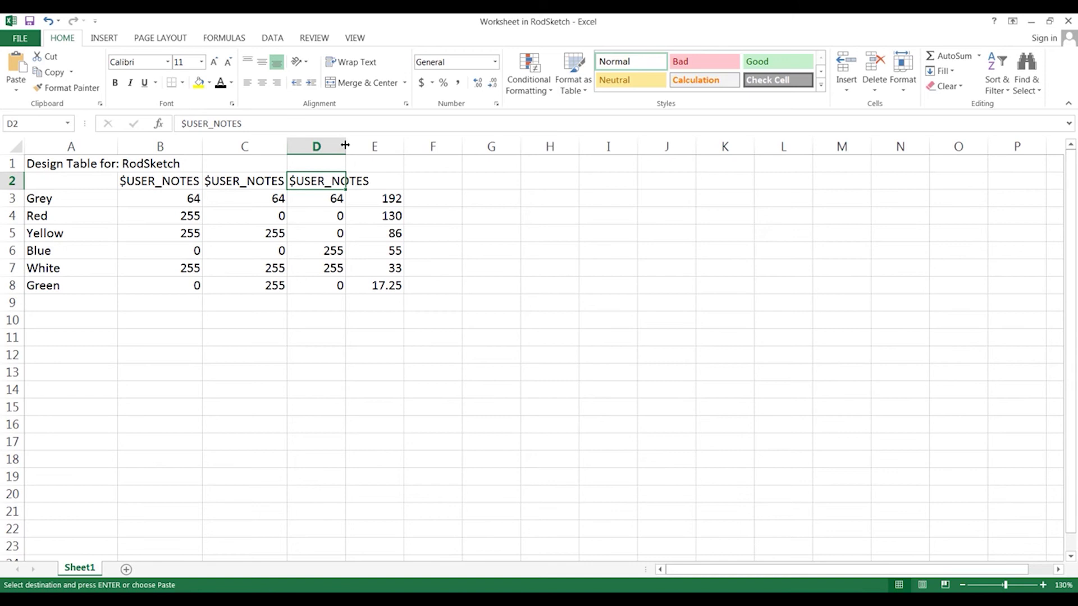
double_click(345, 145)
click(401, 151)
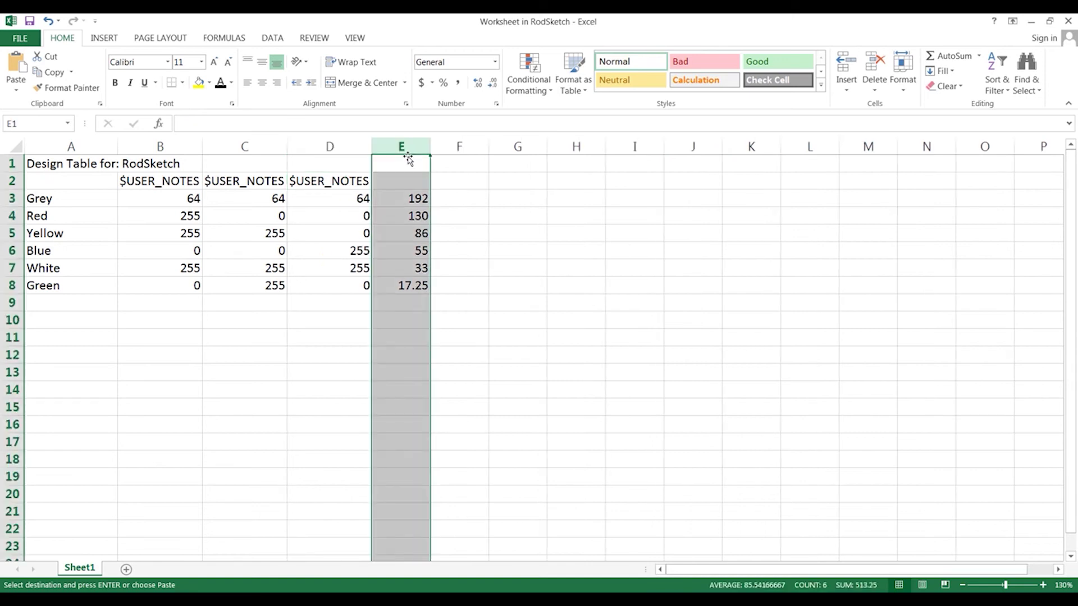
drag(410, 160, 457, 160)
Head cell E2 with $COLOR
click(392, 177)
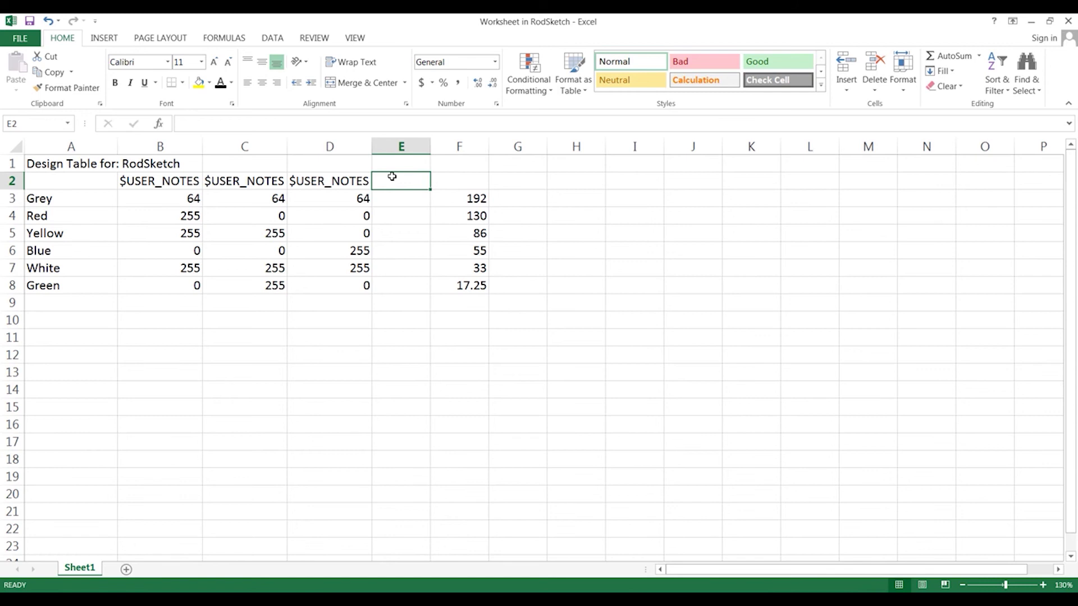
text($COLOR)
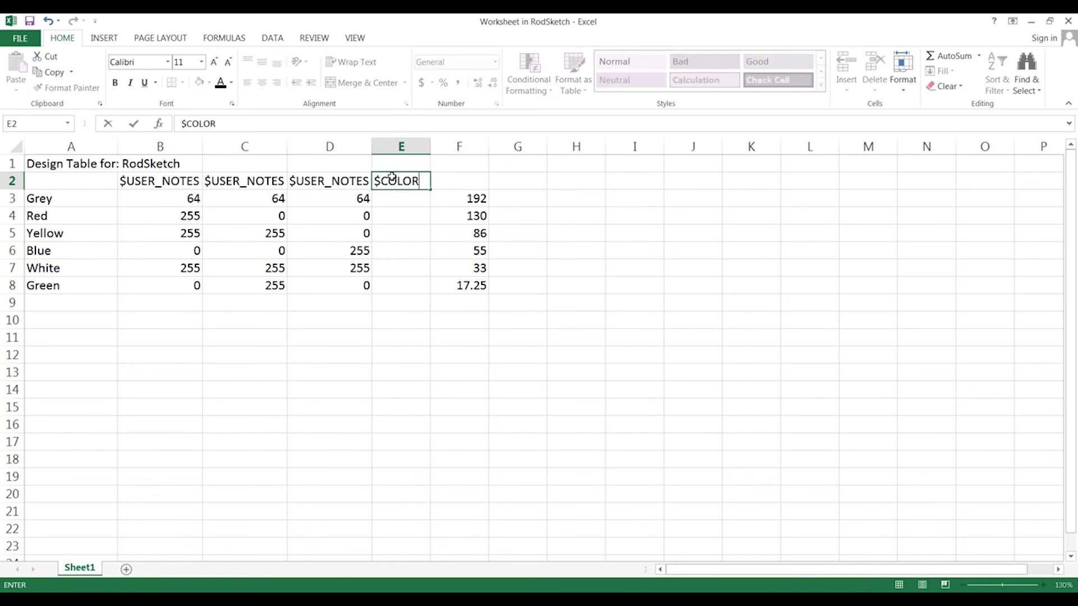
key(Return)
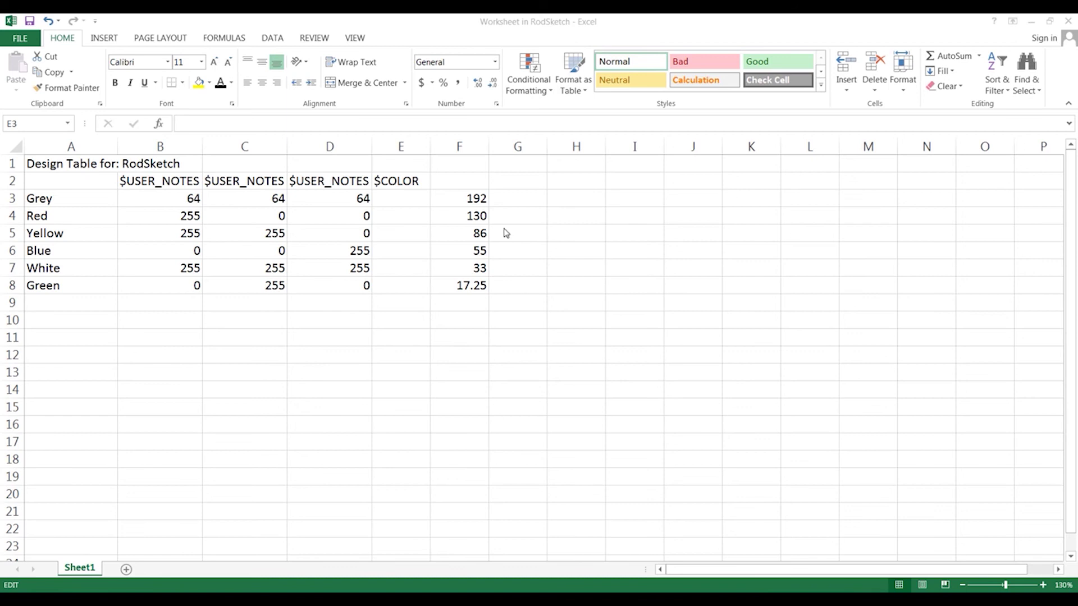
Fill E3:E8 with the RGB-to-colour number formula, then begin the length heading in F2
key(ctrl+v)
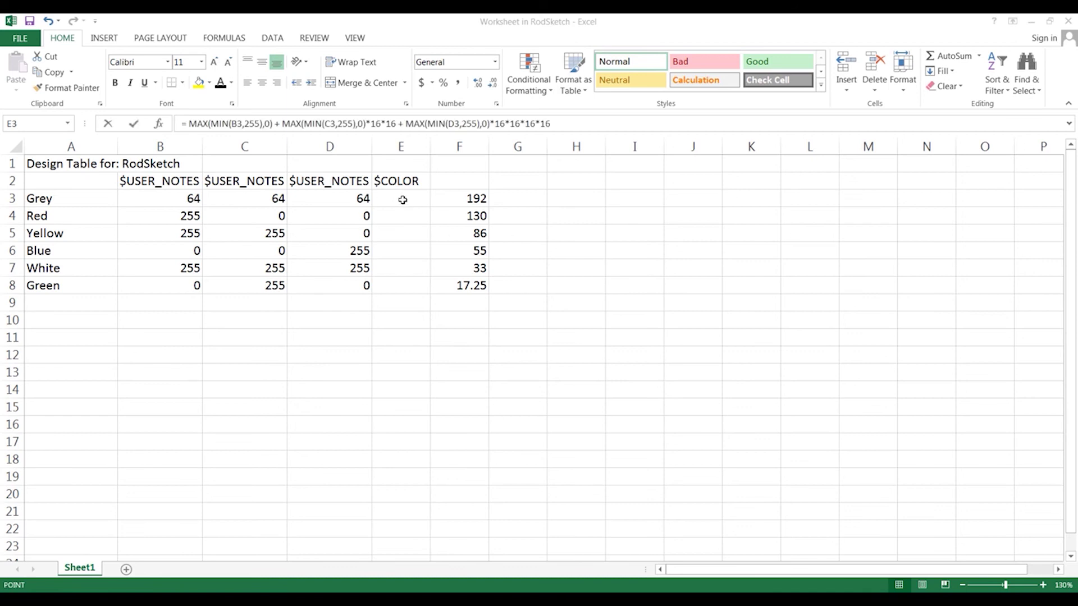
click(403, 200)
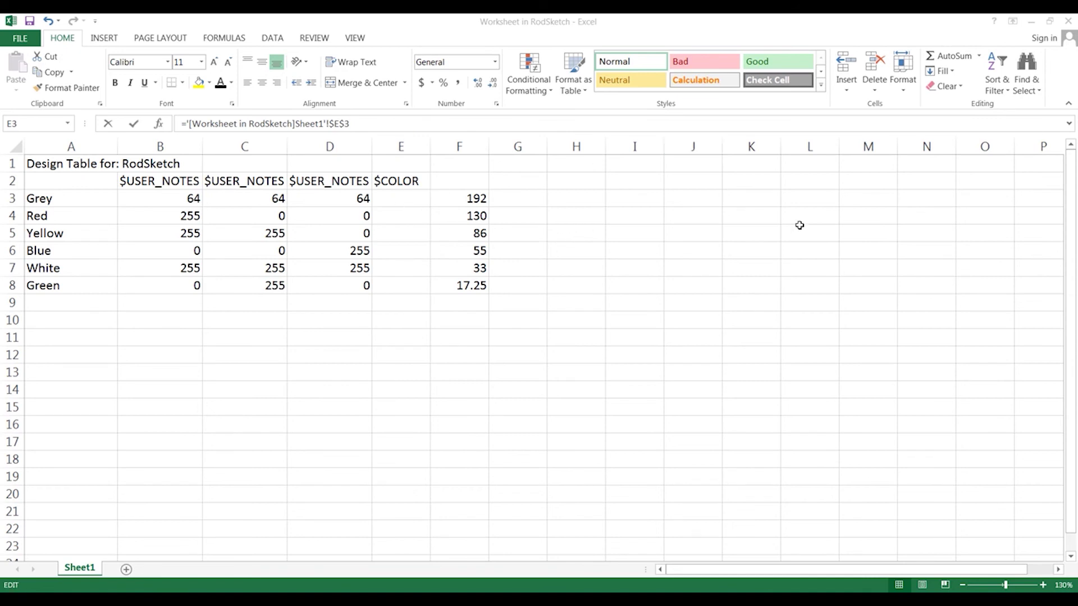
key(Escape)
click(413, 198)
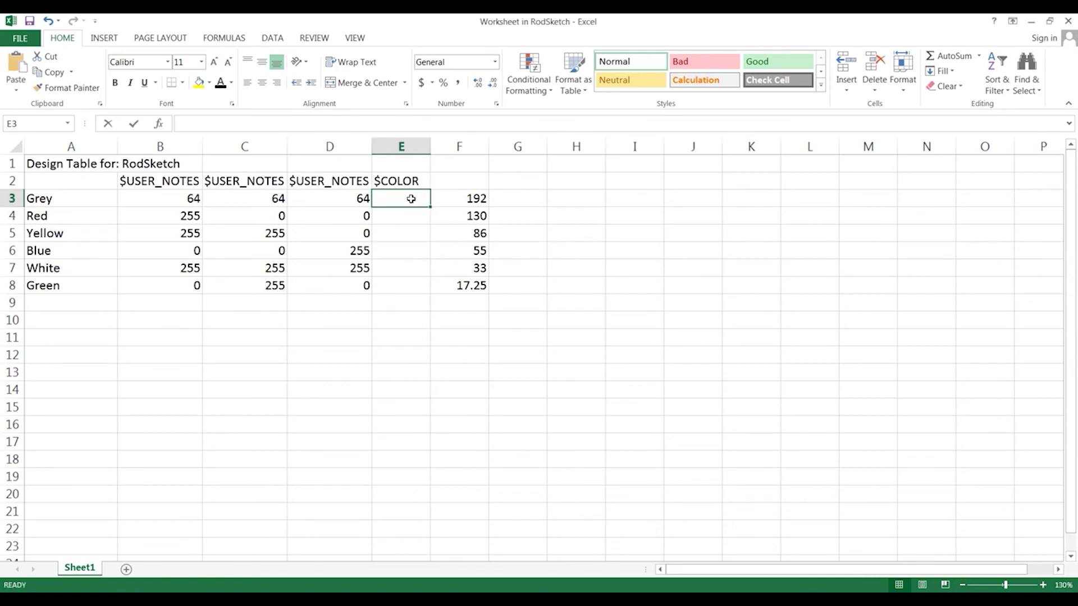
key(ctrl+v)
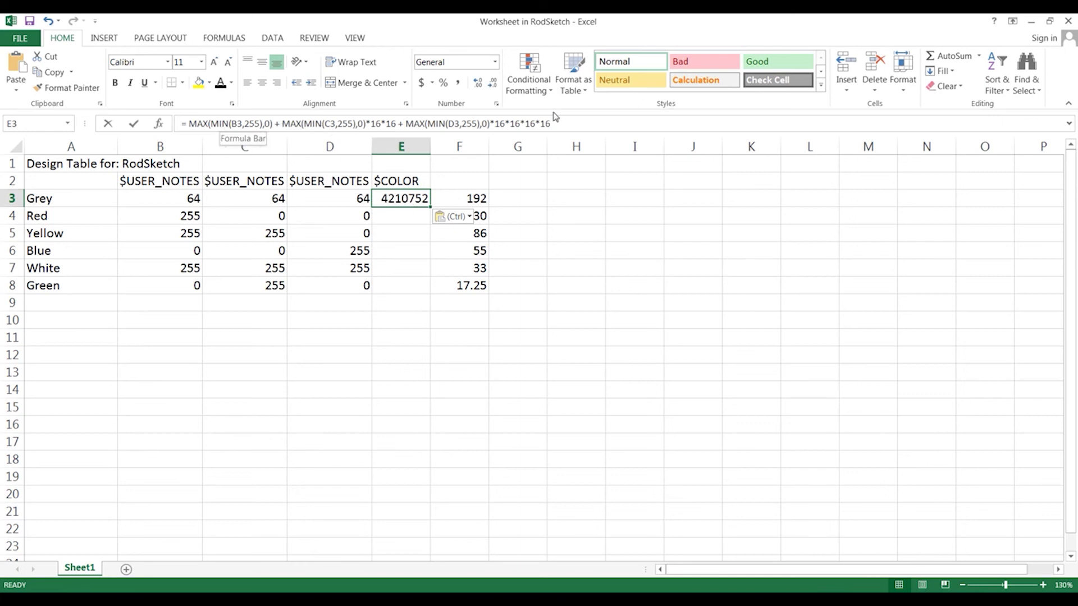
drag(430, 207, 429, 295)
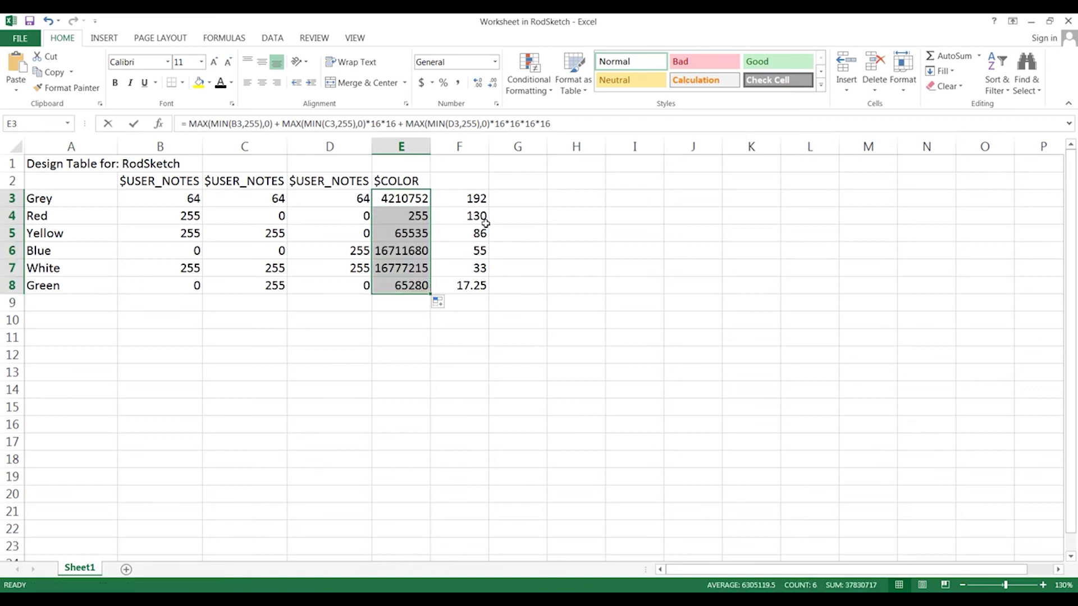
click(469, 185)
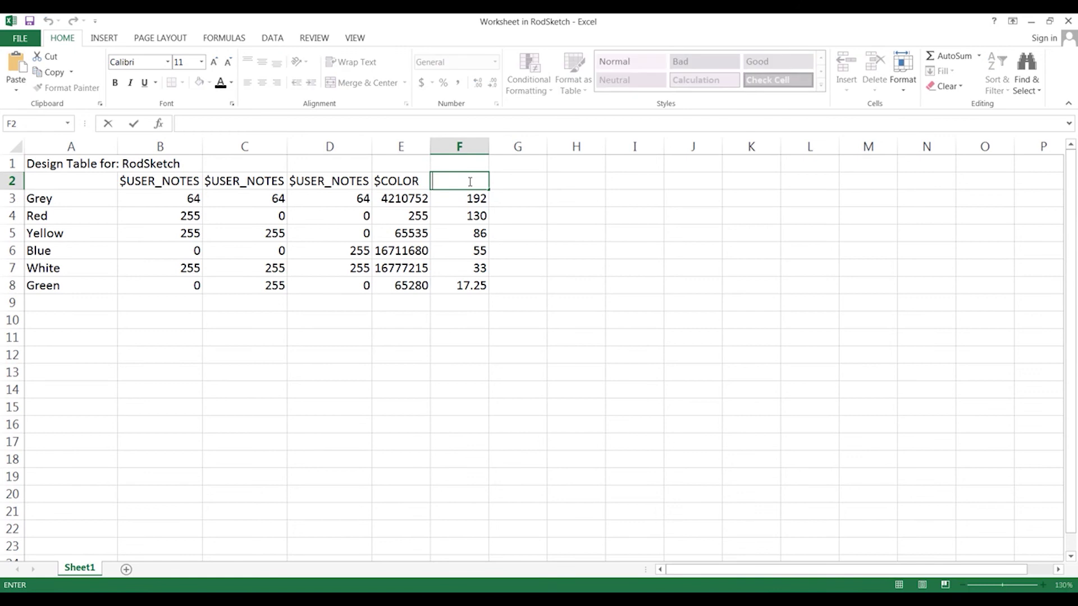
text(Length@)
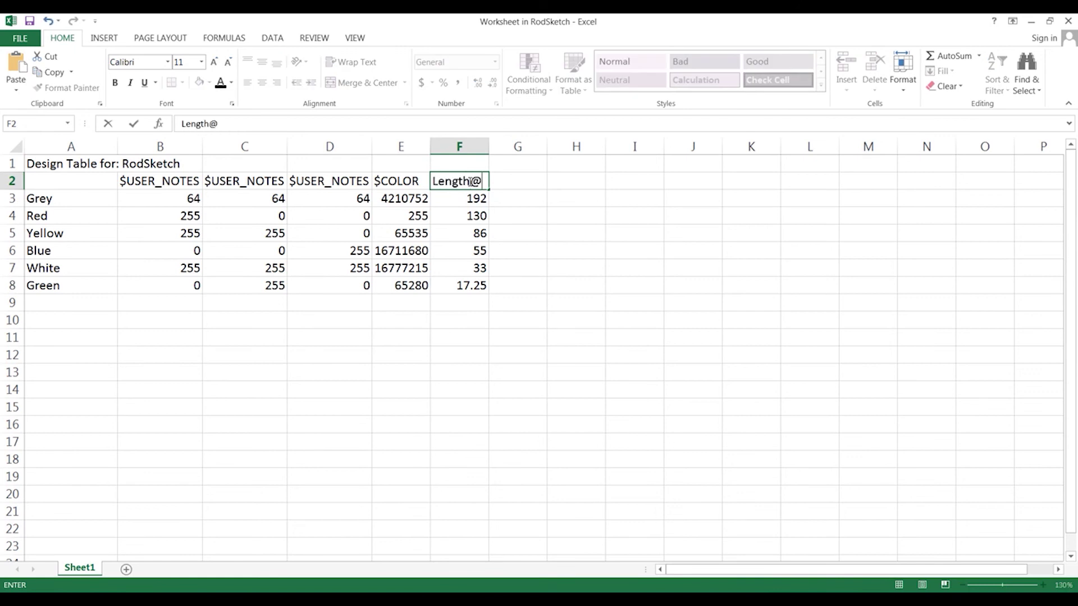
Finish the F2 heading as Length@Sketch1 and autofit column F to it
text(Sketch1)
key(Return)
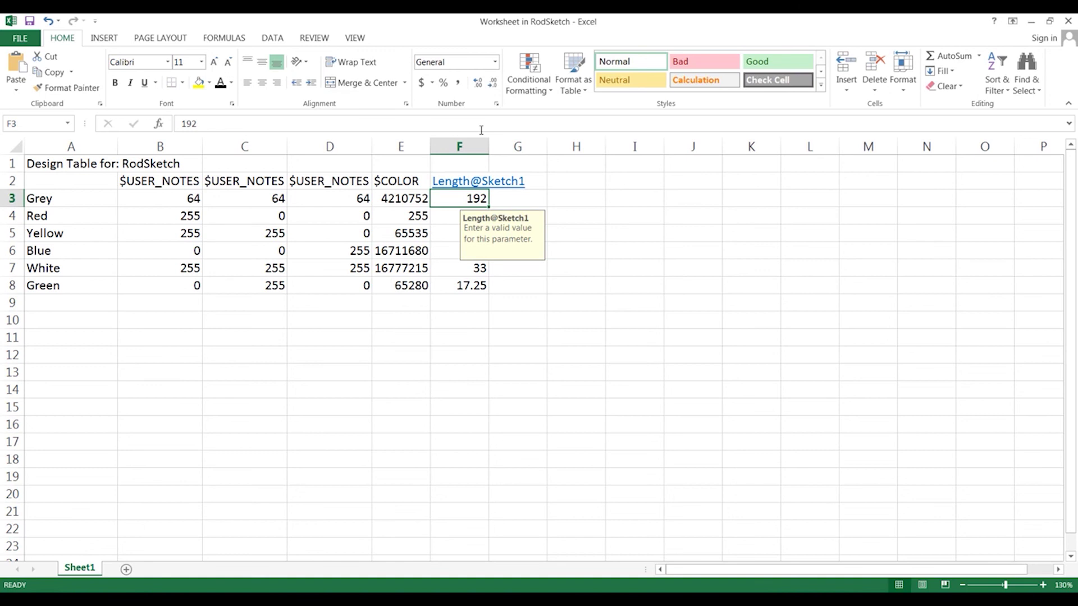
double_click(490, 146)
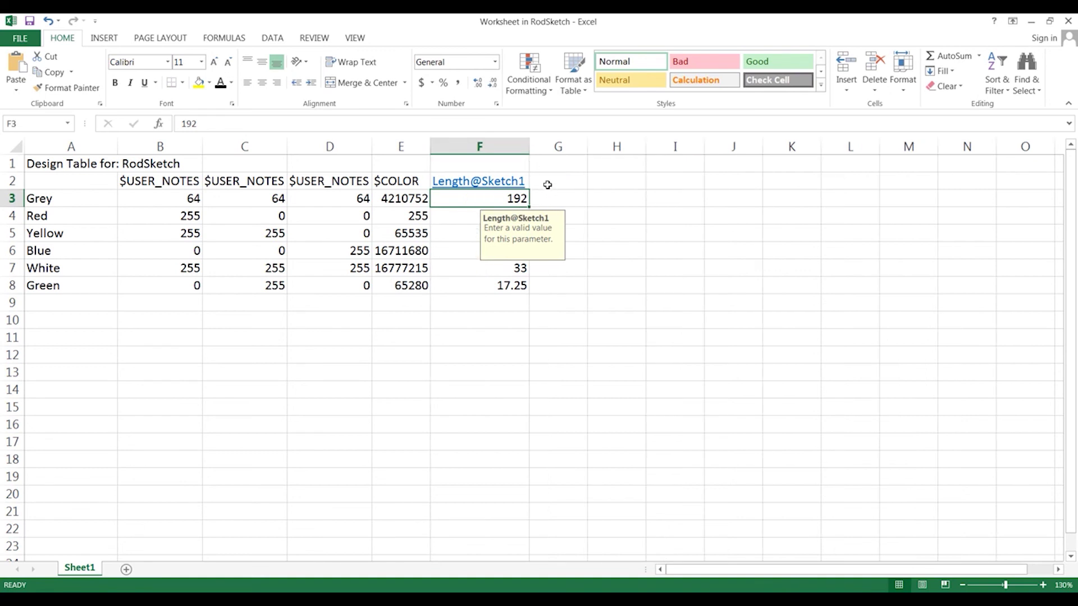
click(561, 183)
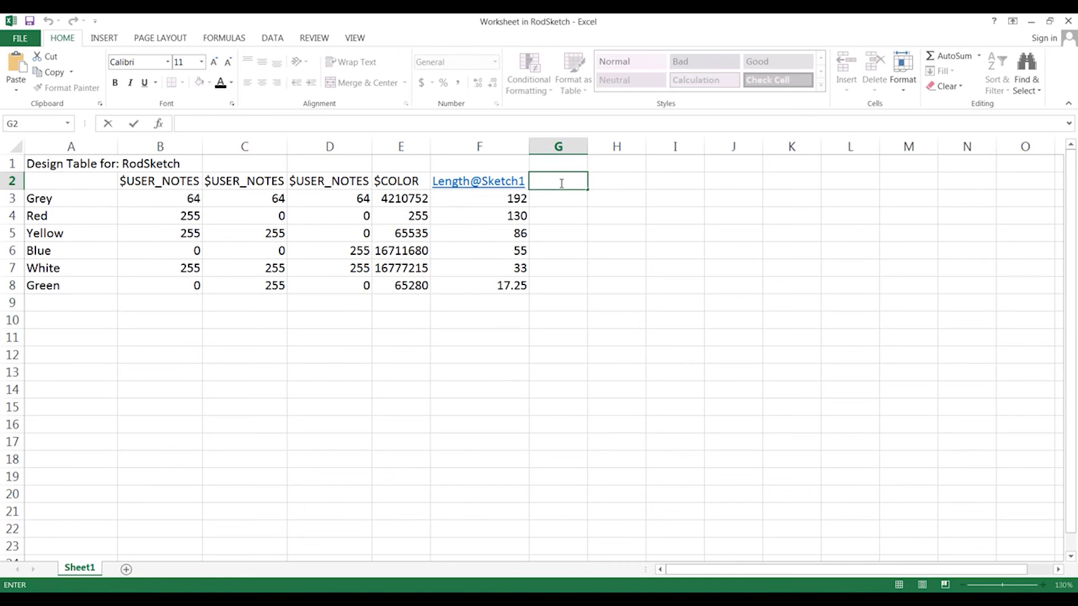
Head column G with $STATE@Cut-Extrude1 and fit its width
text($STATE@)
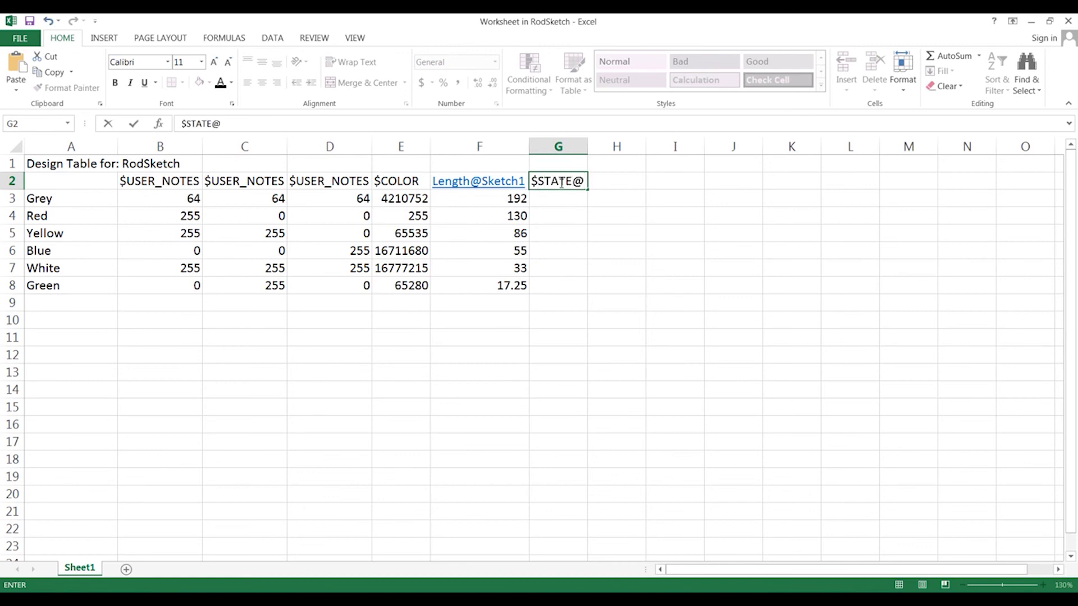
text(EXTRUDE)
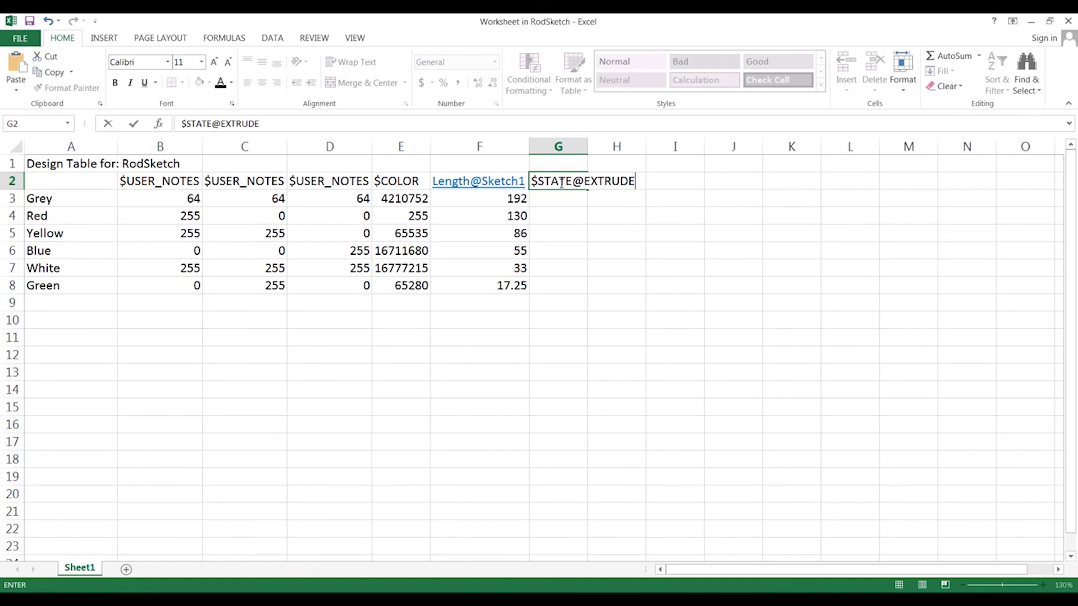
key(BackSpace)
key(BackSpace)
key(BackSpace)
key(BackSpace)
key(BackSpace)
key(BackSpace)
key(BackSpace)
key(BackSpace)
text(@)
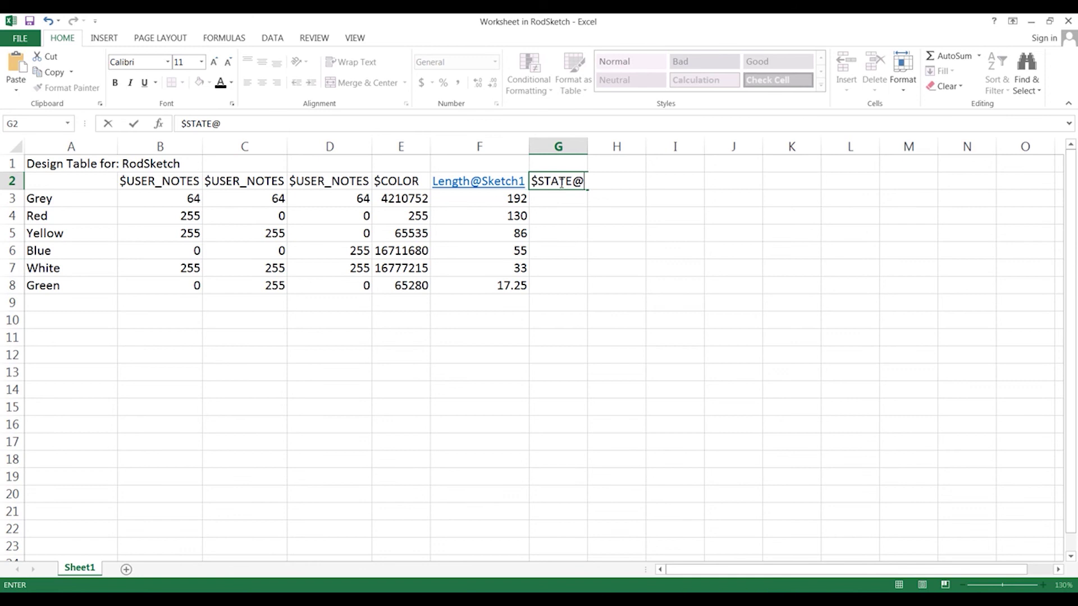
text(Cut-Extrude1)
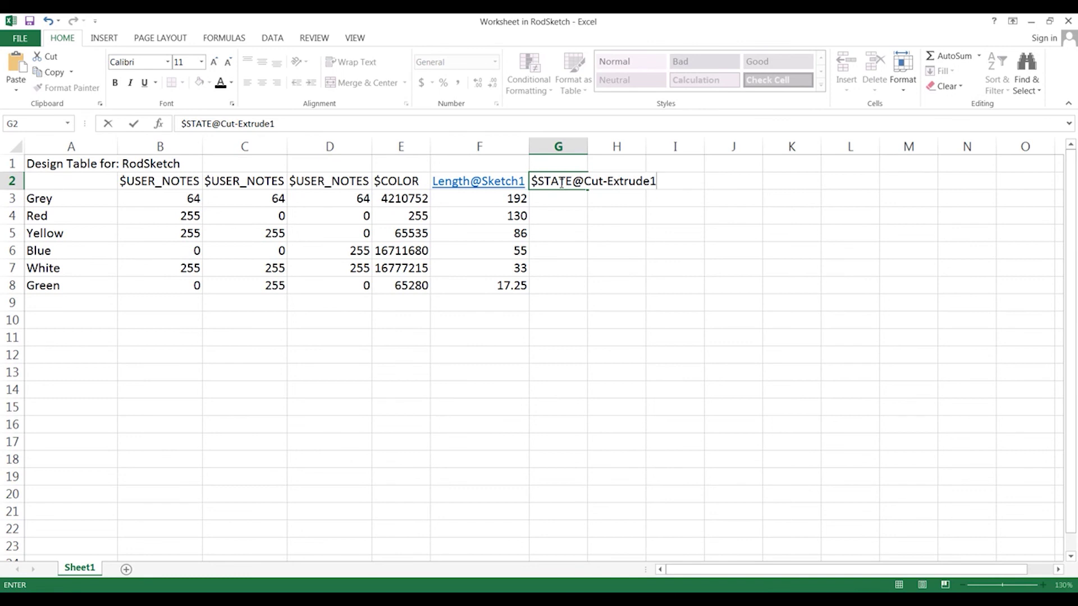
key(Tab)
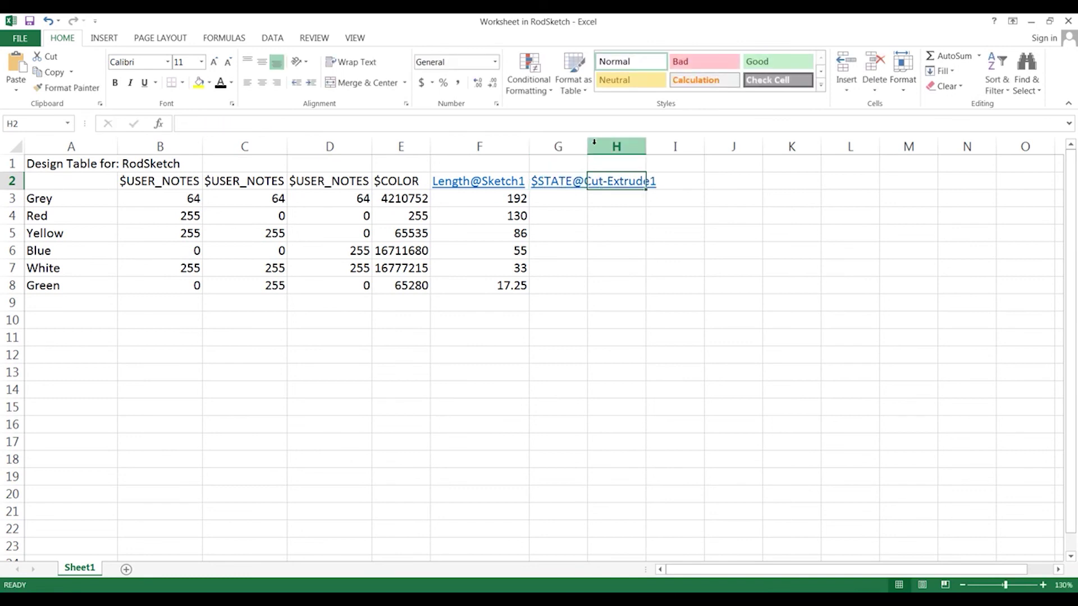
double_click(587, 146)
Add $STATE@CirPattern1 in H2 and widen column H to fit
double_click(692, 181)
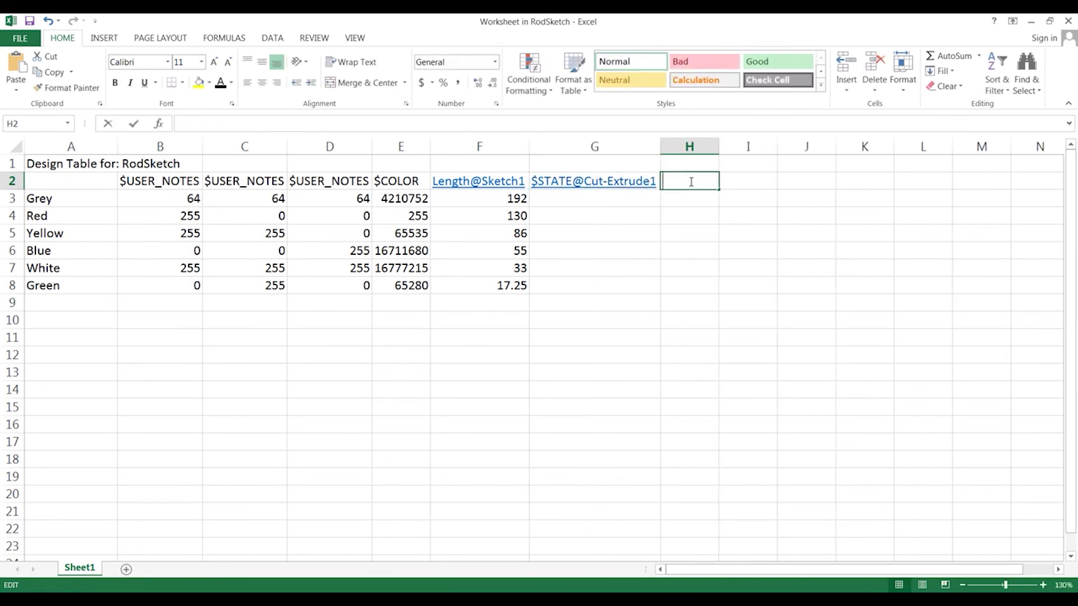
key(F2)
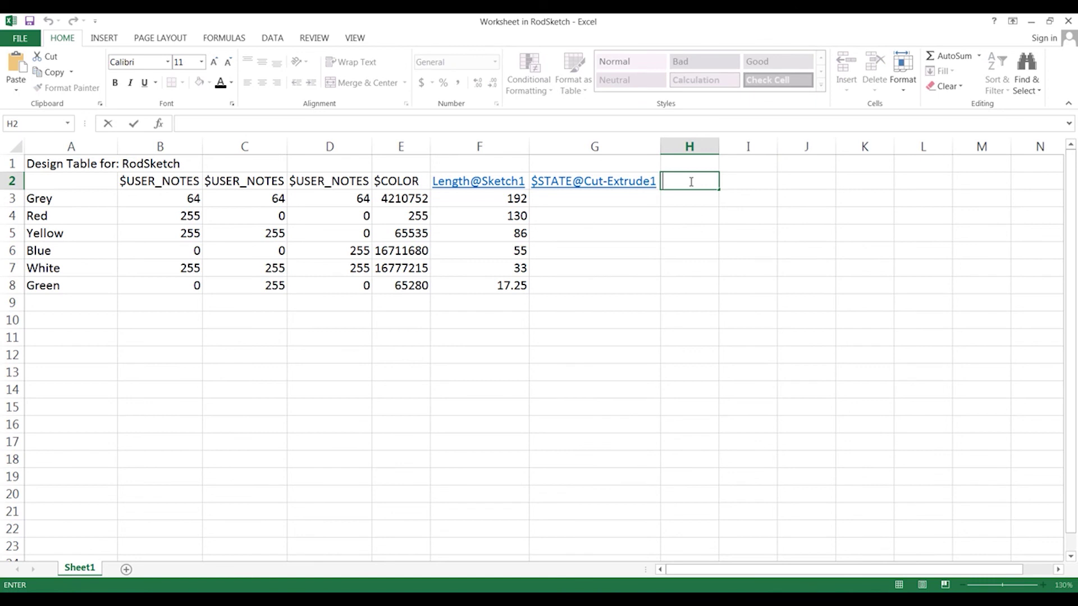
text($STATE@)
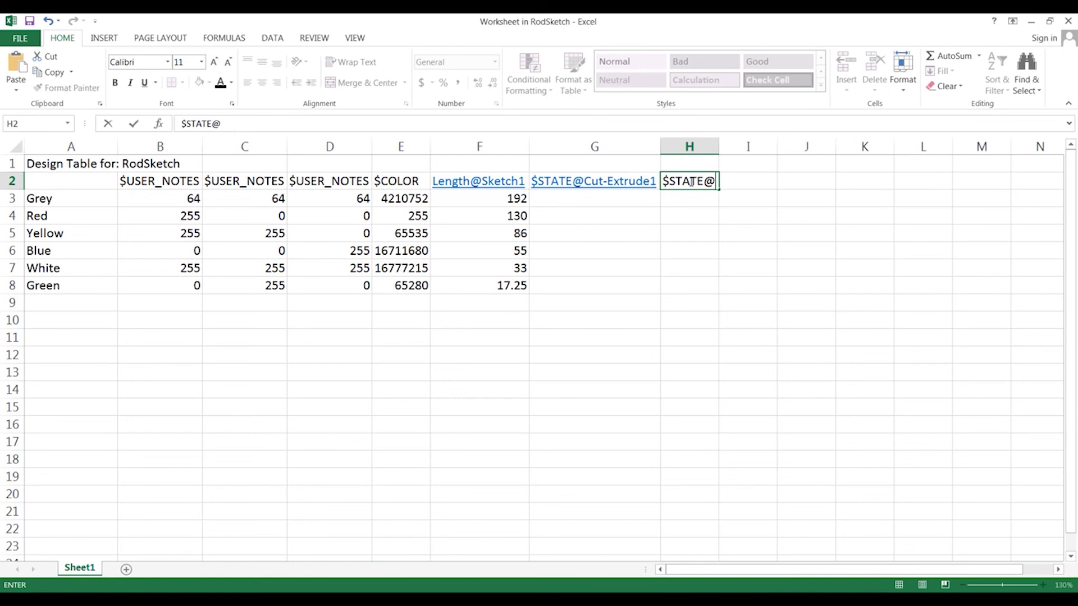
text(CirPattern1)
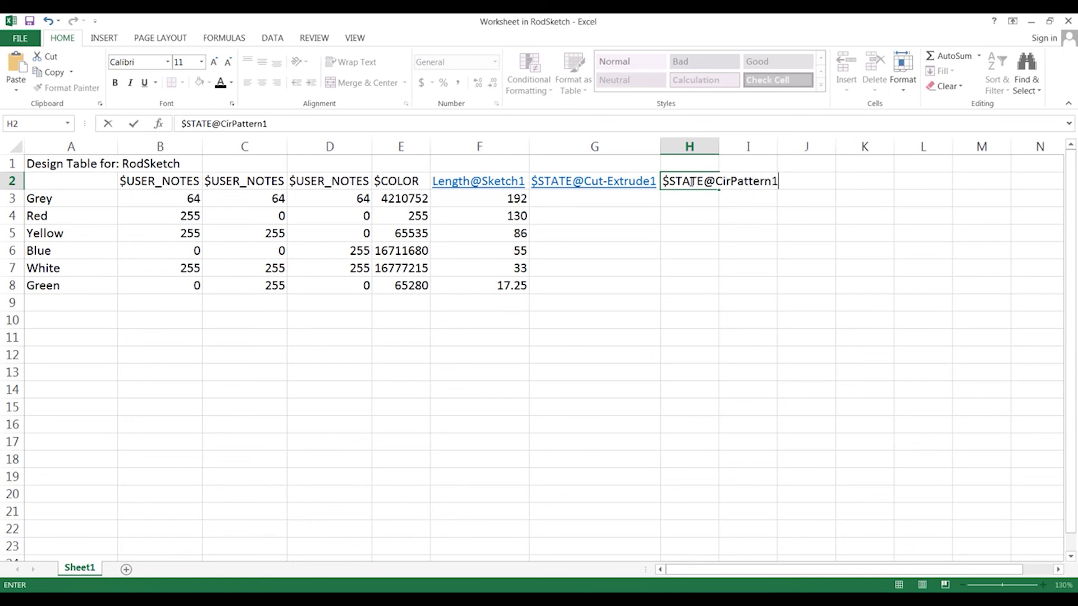
key(Tab)
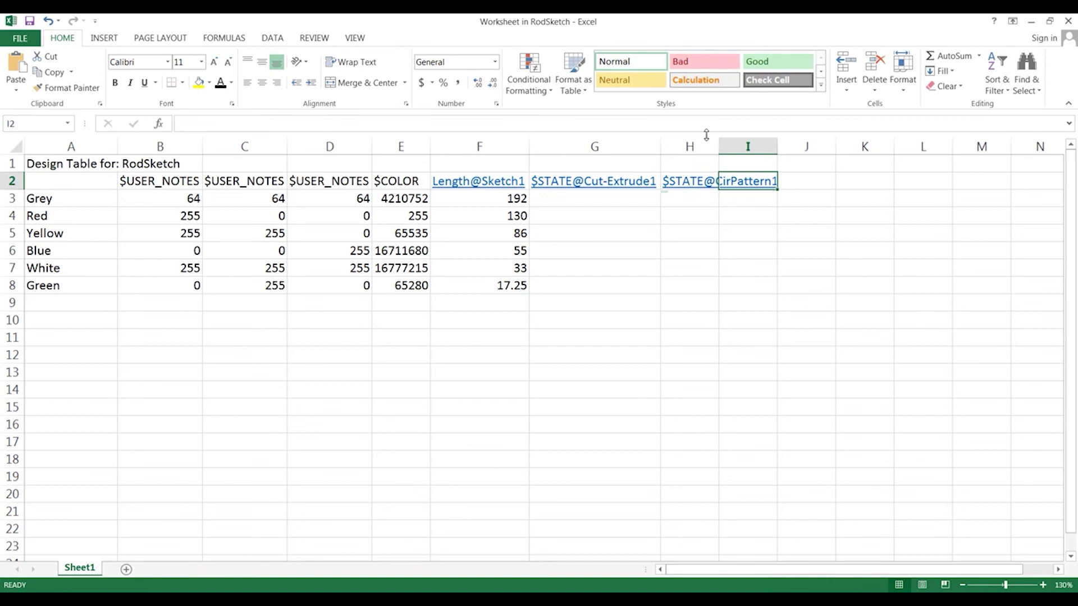
double_click(719, 147)
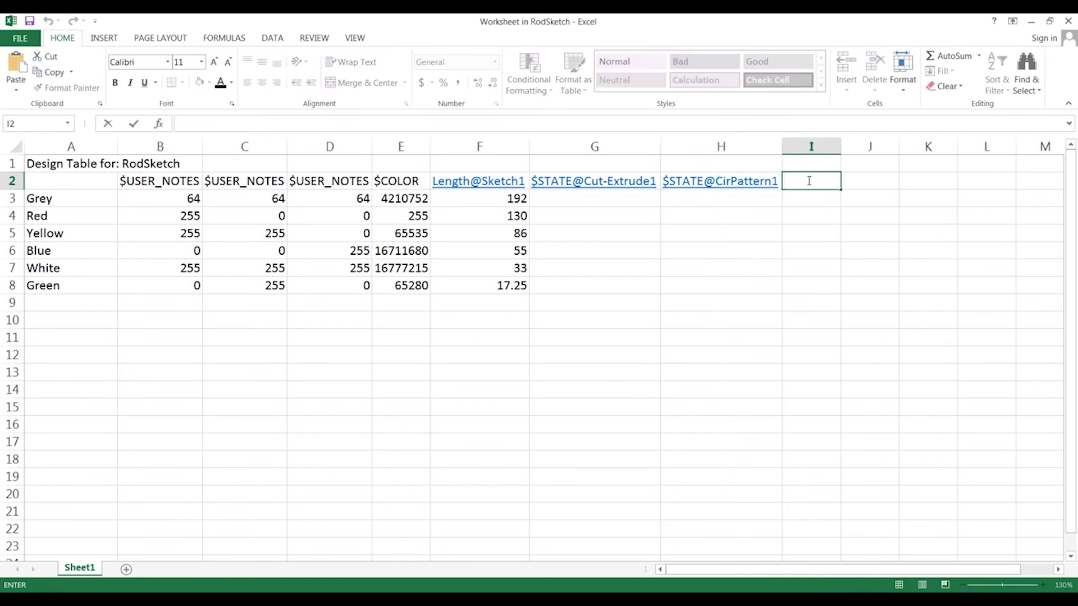
Enter the $STATE@Fillet1 heading in I2
text($State)
key(BackSpace)
text(TATE@Fi)
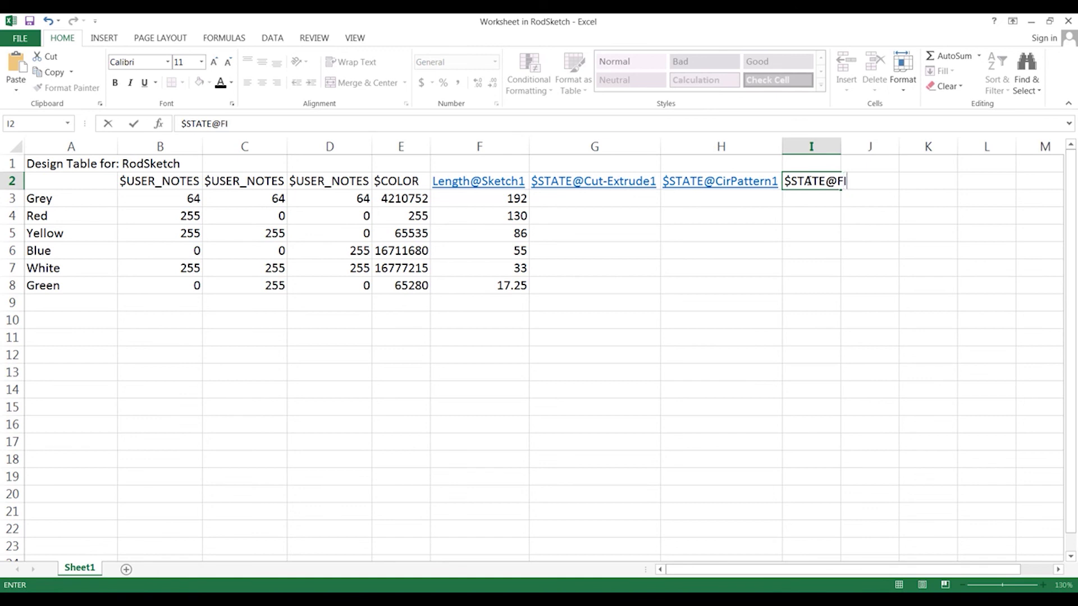
text(ller)
key(Return)
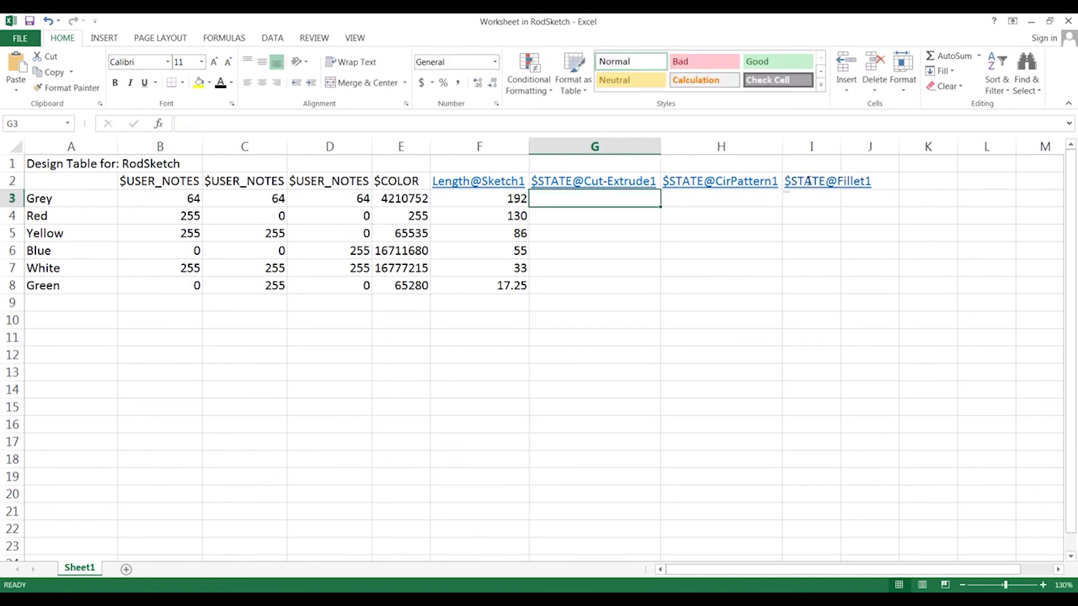
Widen column I, then enter U for Grey through White and S for Green in column G
drag(842, 147, 875, 147)
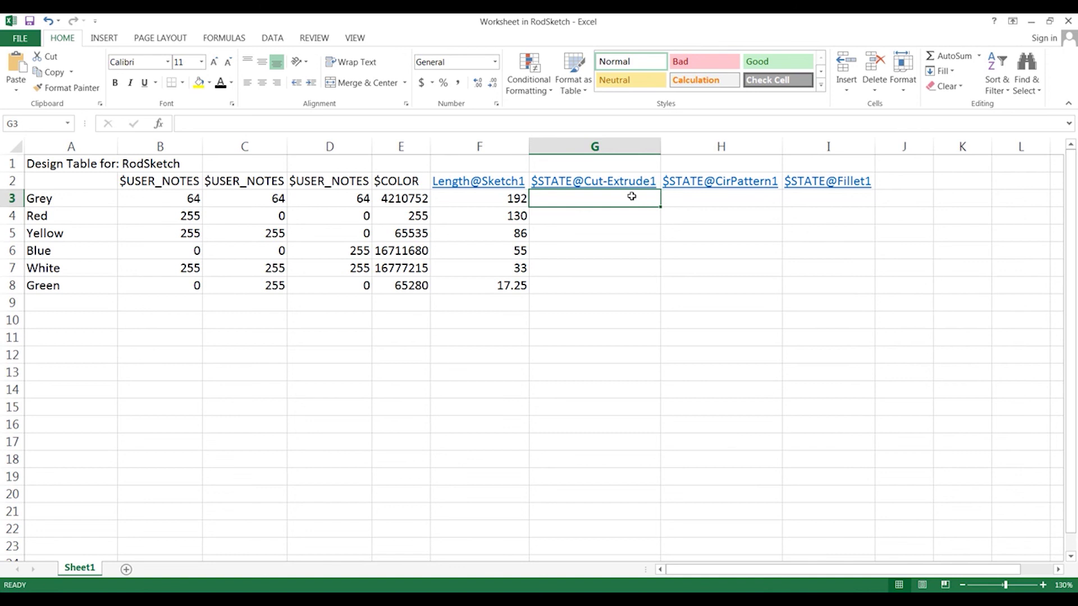
text(U)
key(Return)
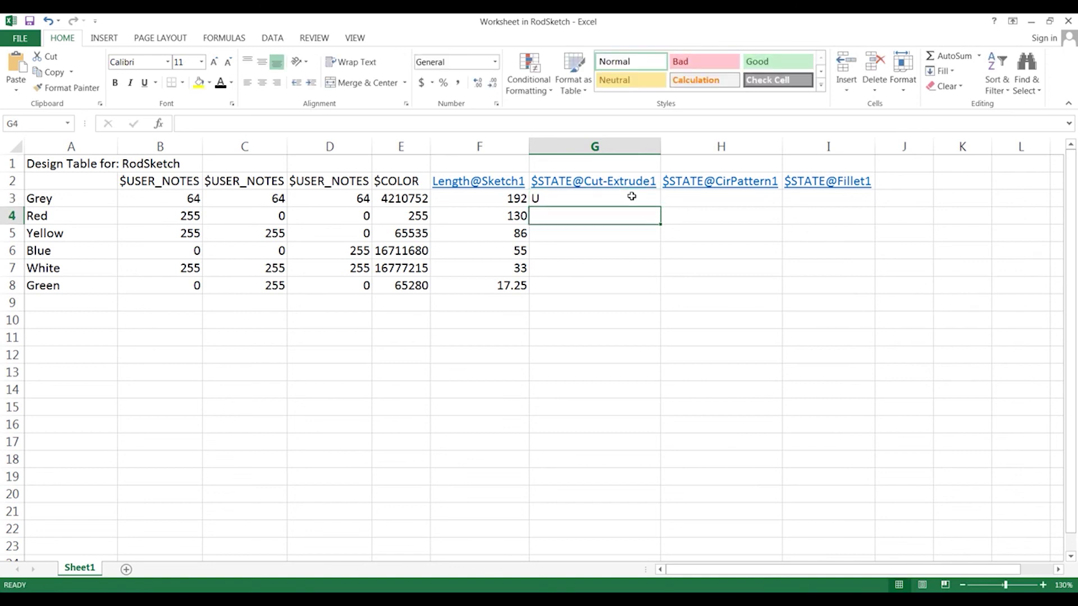
text(U)
key(Return)
text(U)
key(Return)
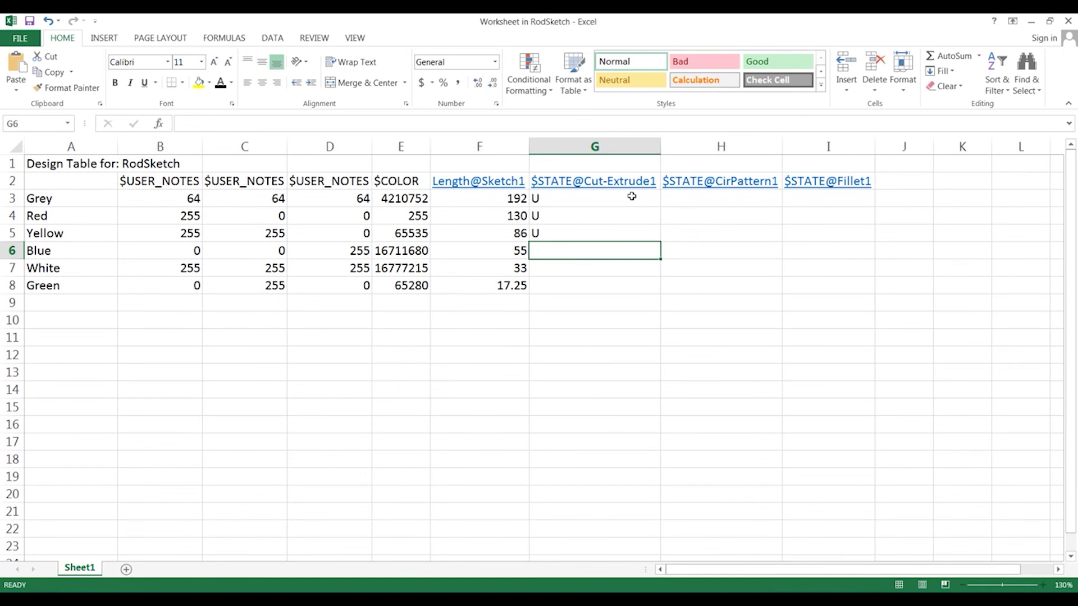
text(U)
key(ctrl+Return)
key(Return)
text(U)
key(Return)
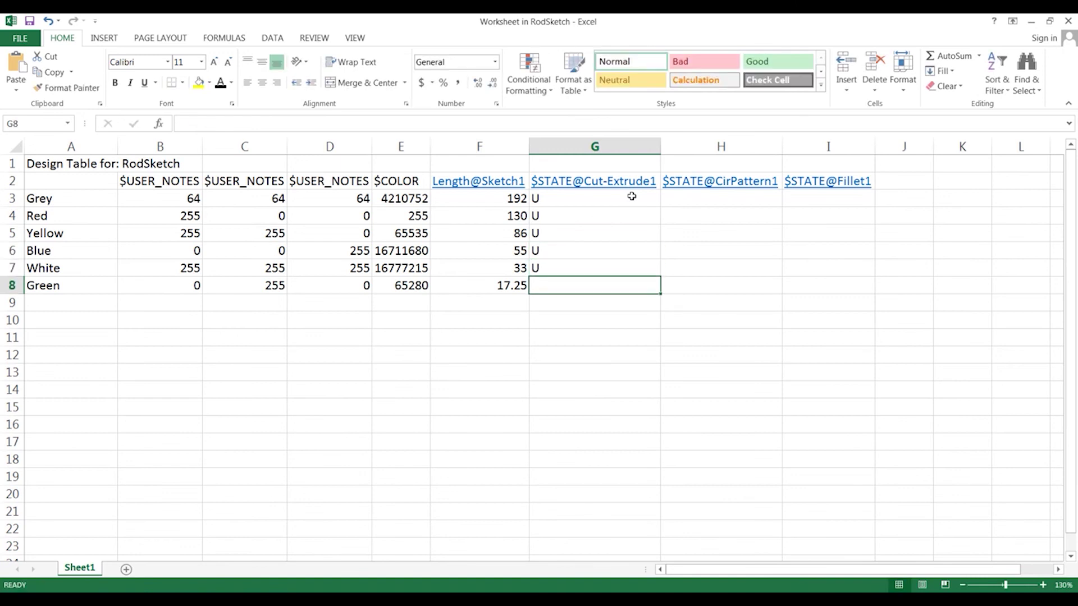
text(S)
key(Return)
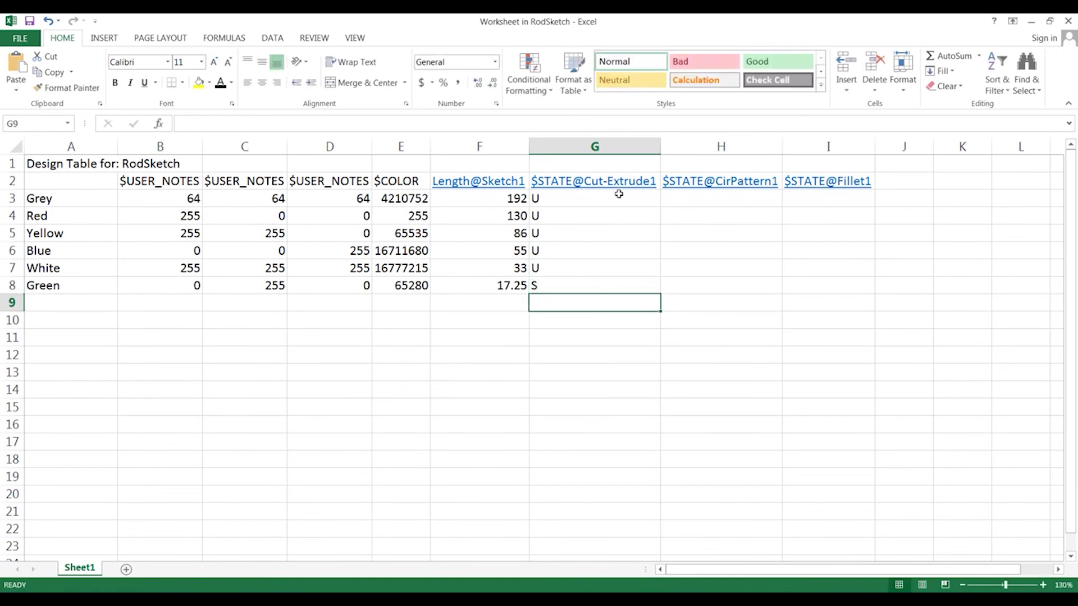
Fill the U/S state values from G3:G8 across into columns H and I
drag(619, 194, 657, 287)
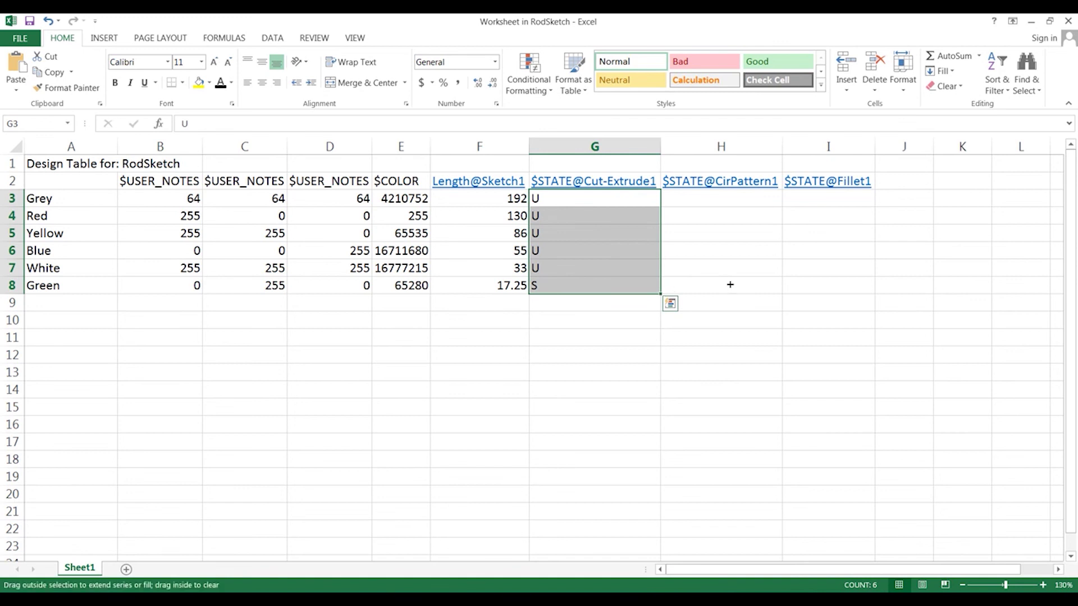
drag(730, 285, 856, 287)
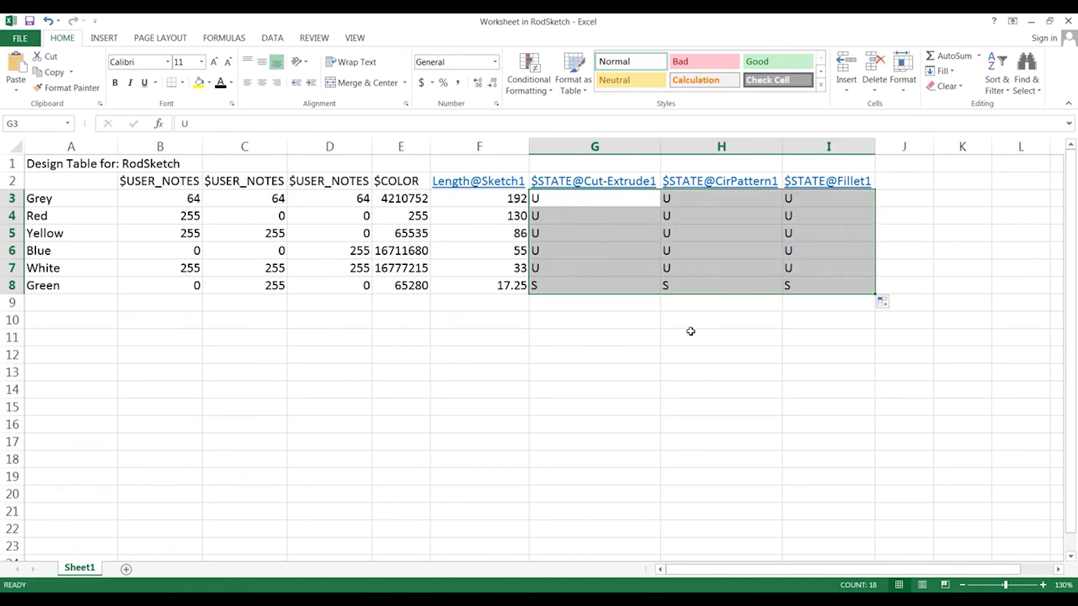
click(614, 322)
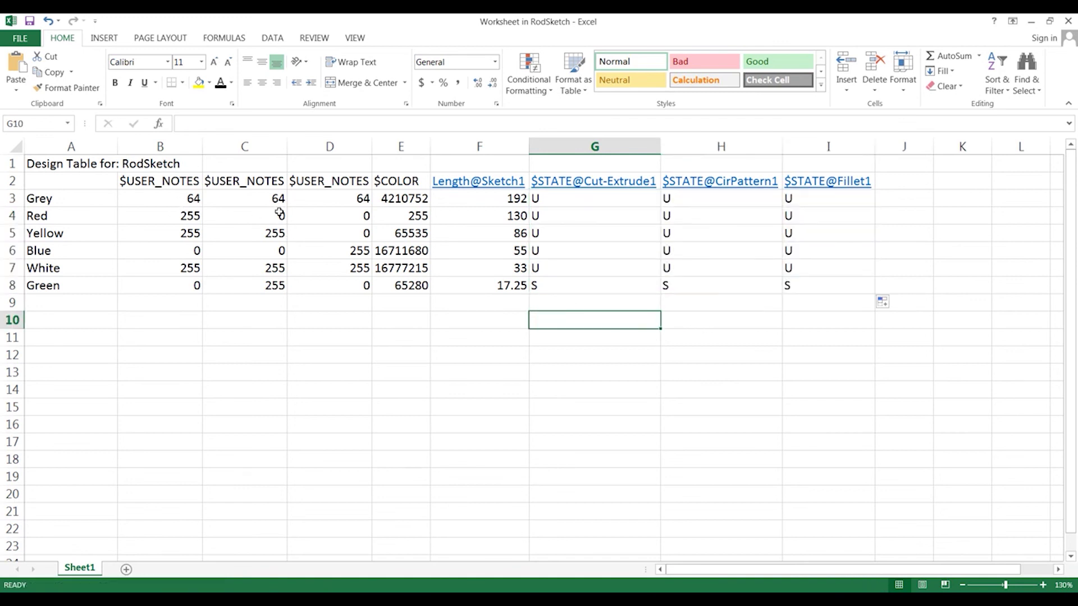
Check the Grey row's colour, length and state values, then close Excel
click(396, 197)
click(492, 199)
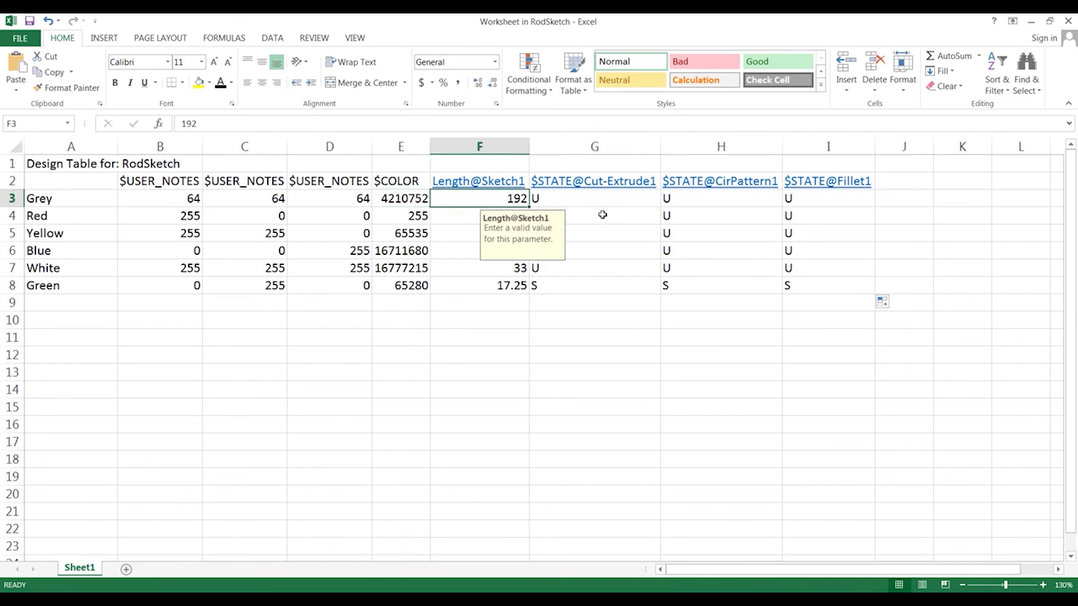
click(612, 204)
click(728, 202)
click(806, 202)
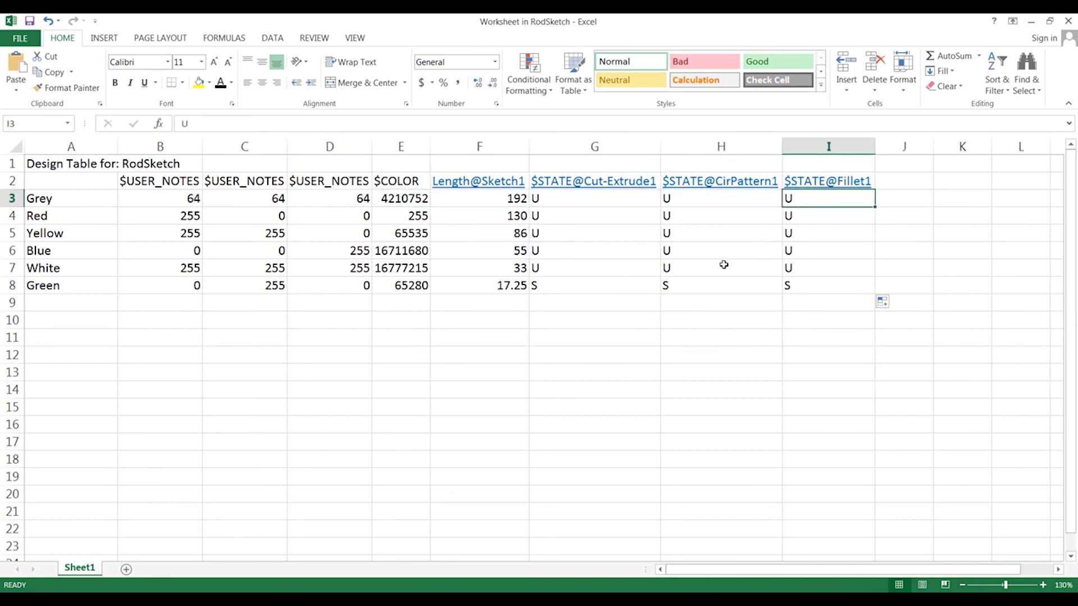
click(1070, 18)
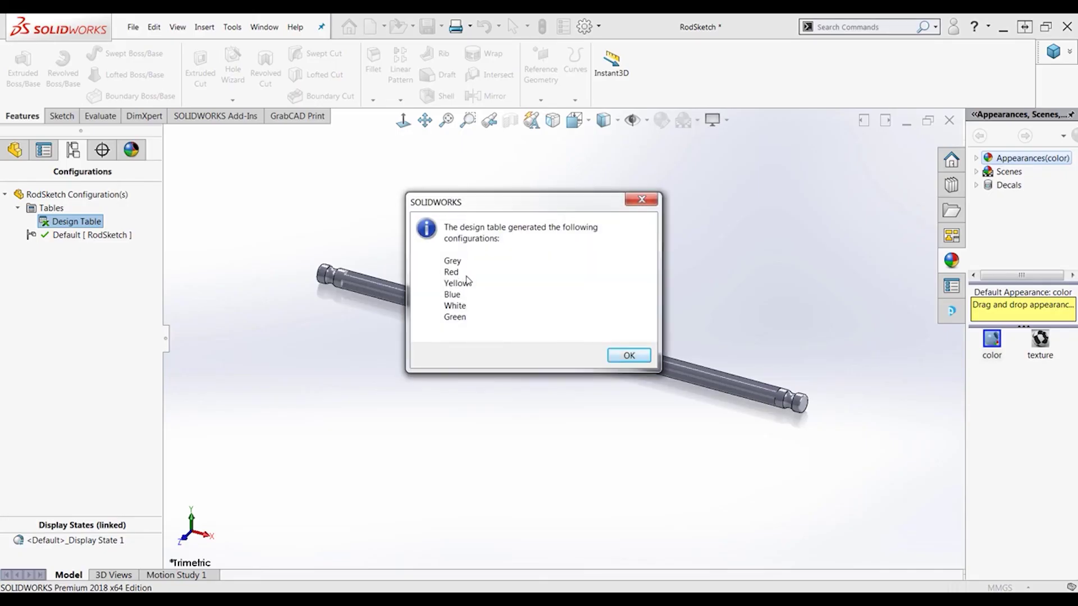
Accept the generated configurations list and switch to Grey, rebuilding the model
click(629, 356)
double_click(64, 275)
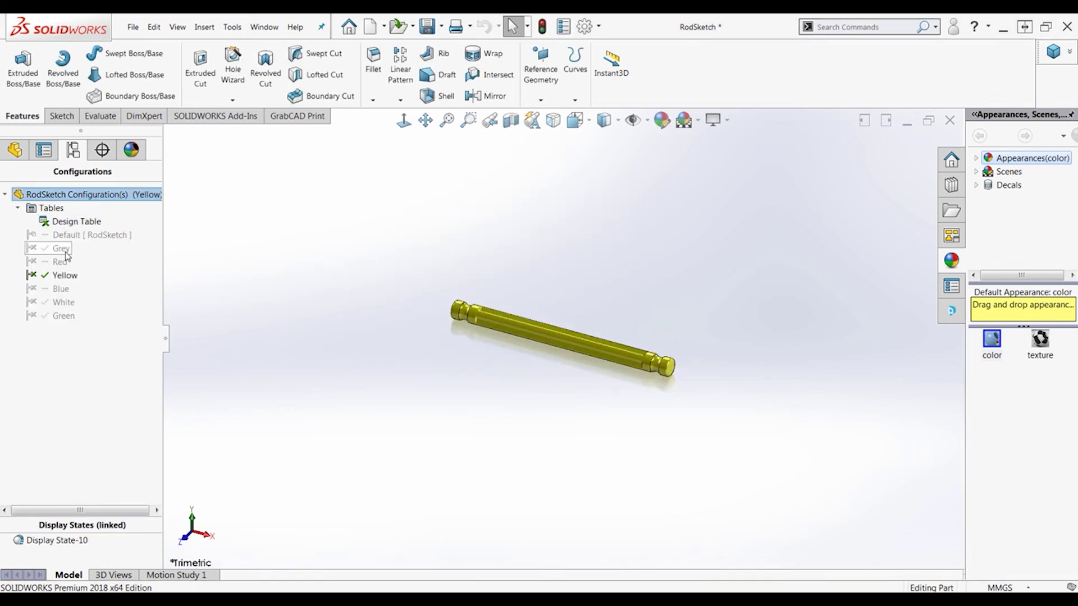
double_click(63, 248)
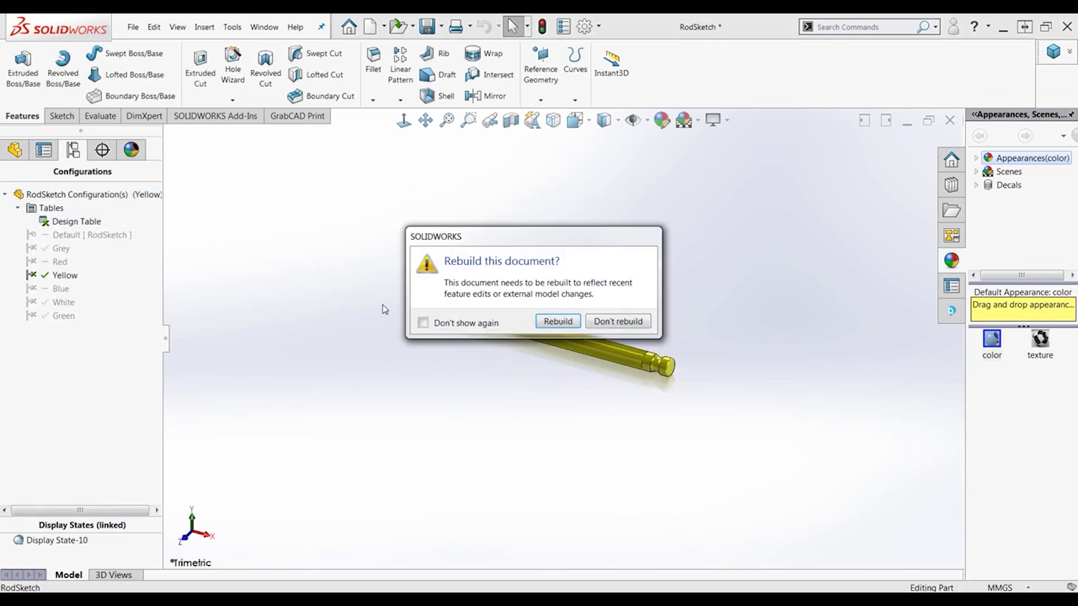
click(559, 324)
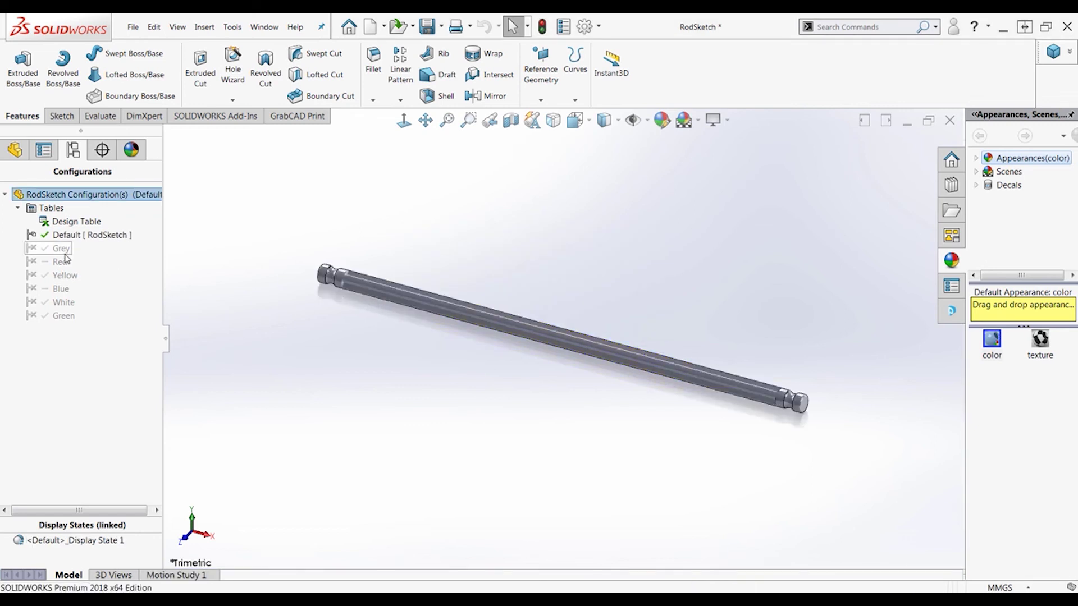
Preview the Yellow, Green, White, Blue, Red and Grey configurations, finishing on Default
double_click(63, 275)
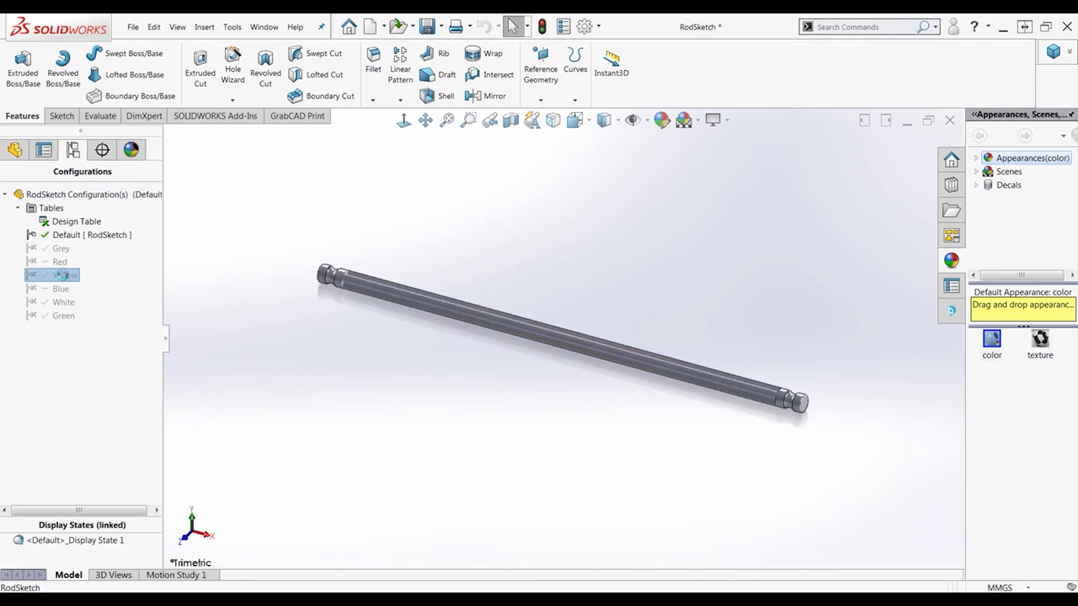
double_click(63, 315)
double_click(62, 302)
double_click(61, 289)
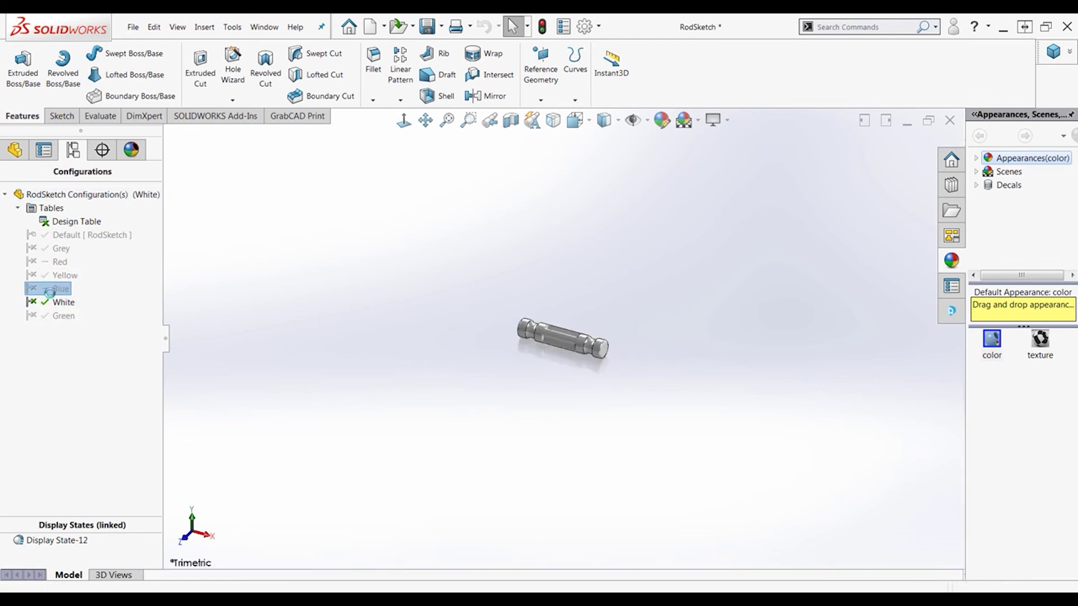
double_click(59, 262)
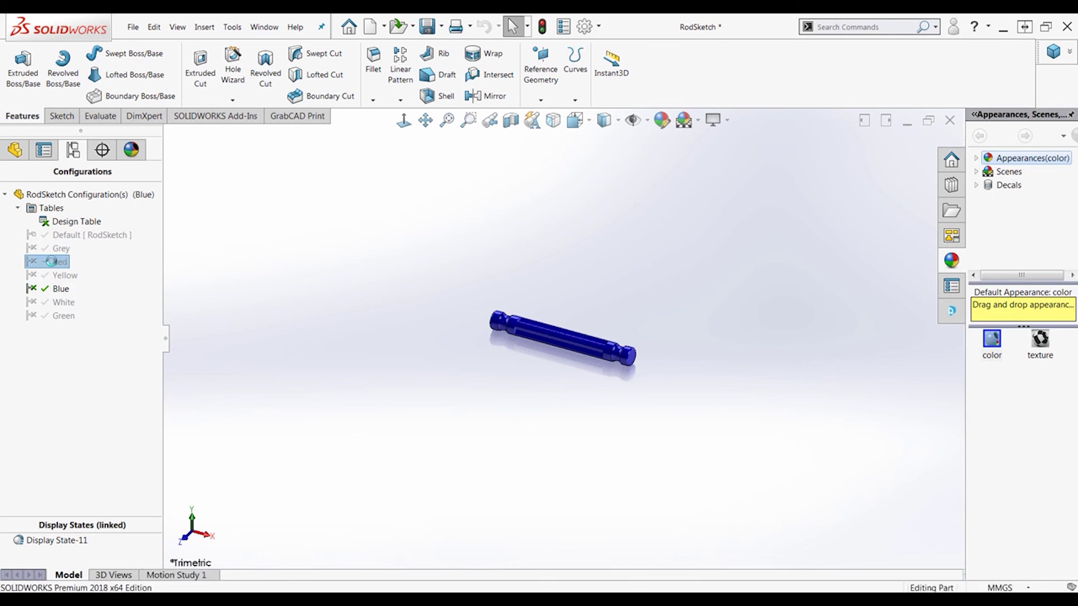
double_click(60, 250)
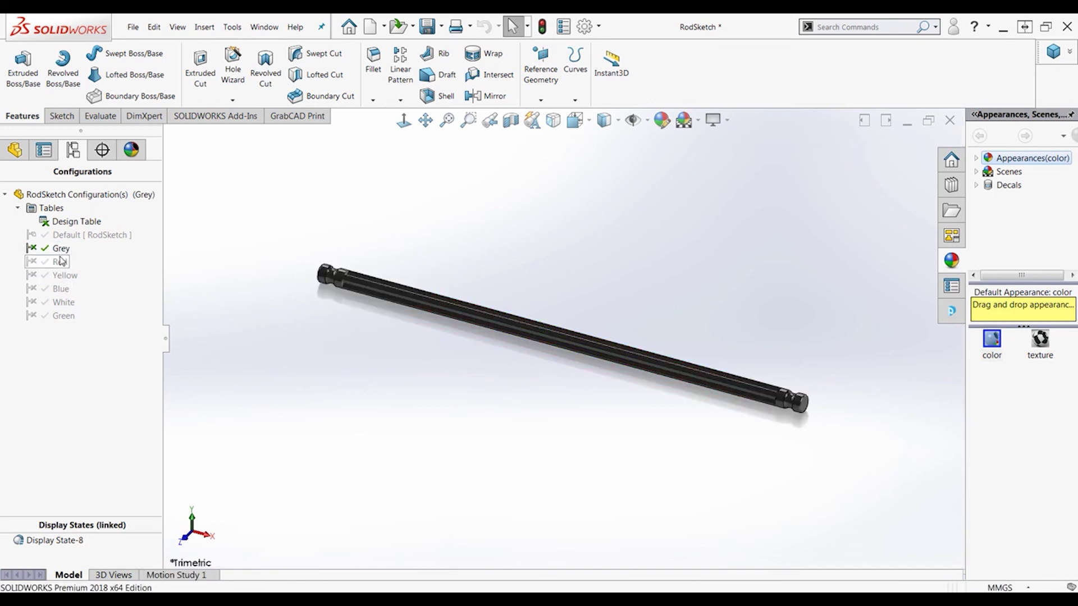
double_click(66, 238)
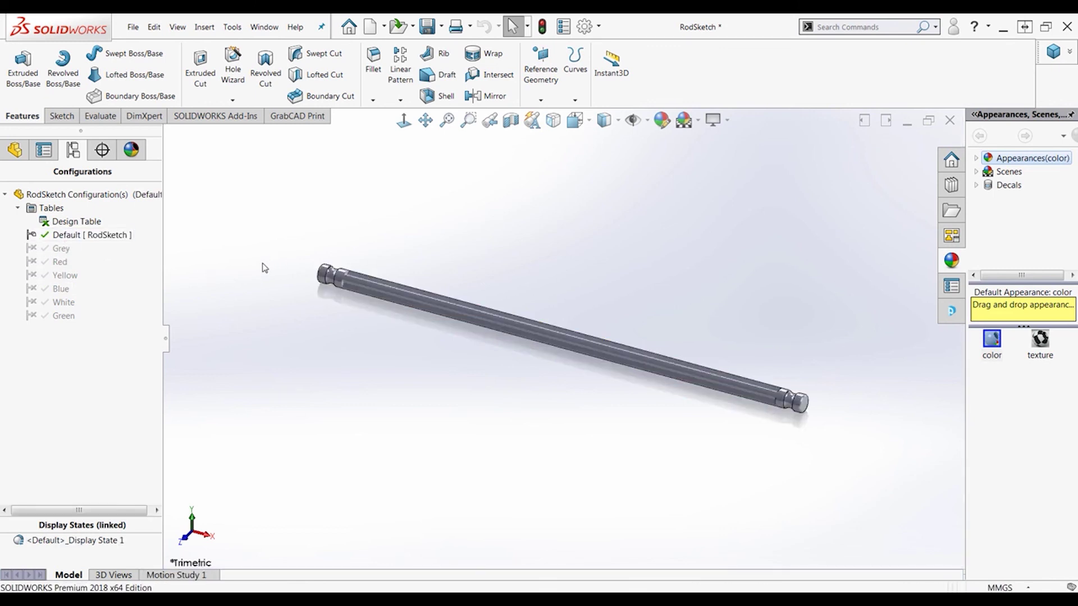